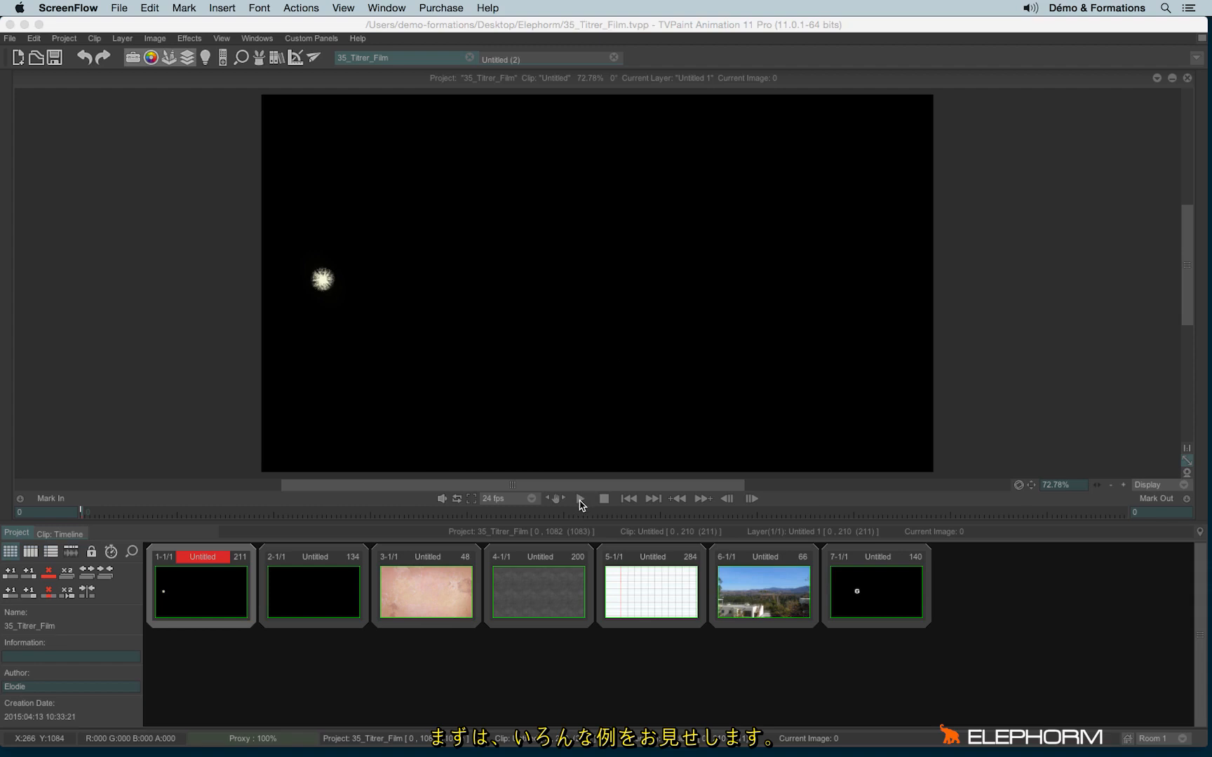
Play the whole project, and open the first clip to play its Magic title animation on its own
left_click(581, 502)
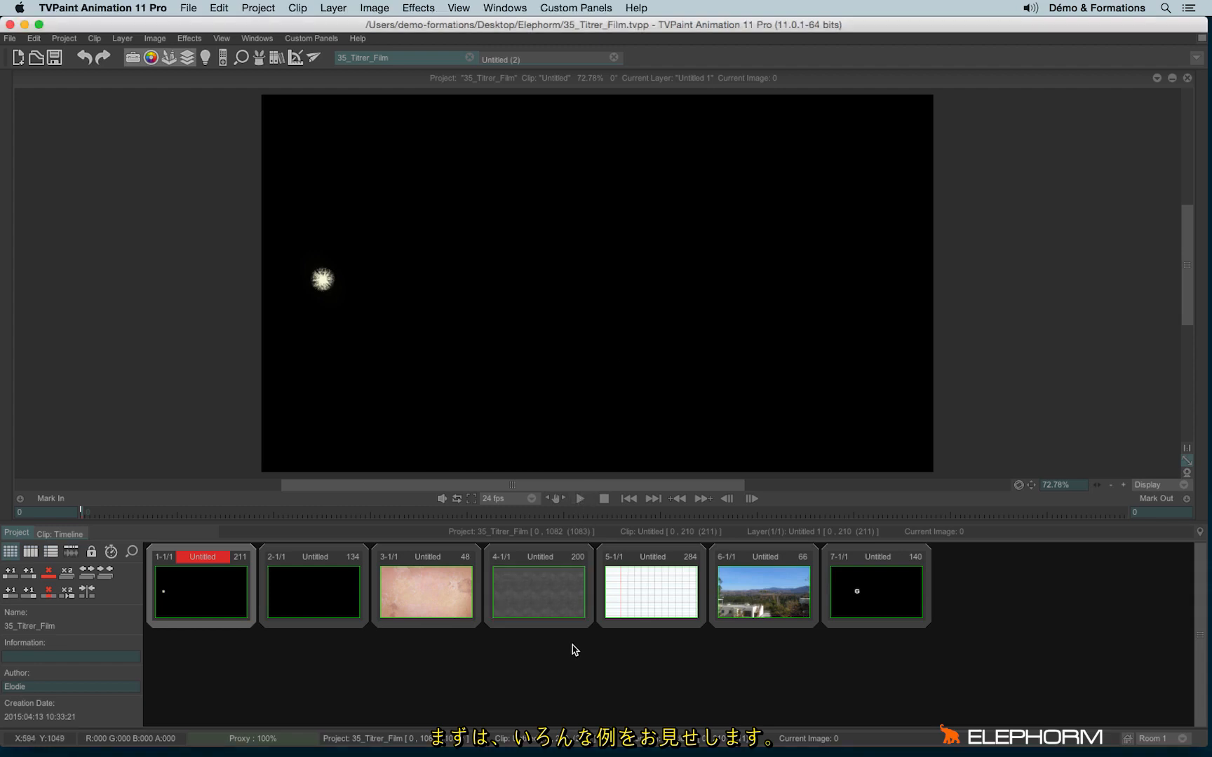
left_click(582, 499)
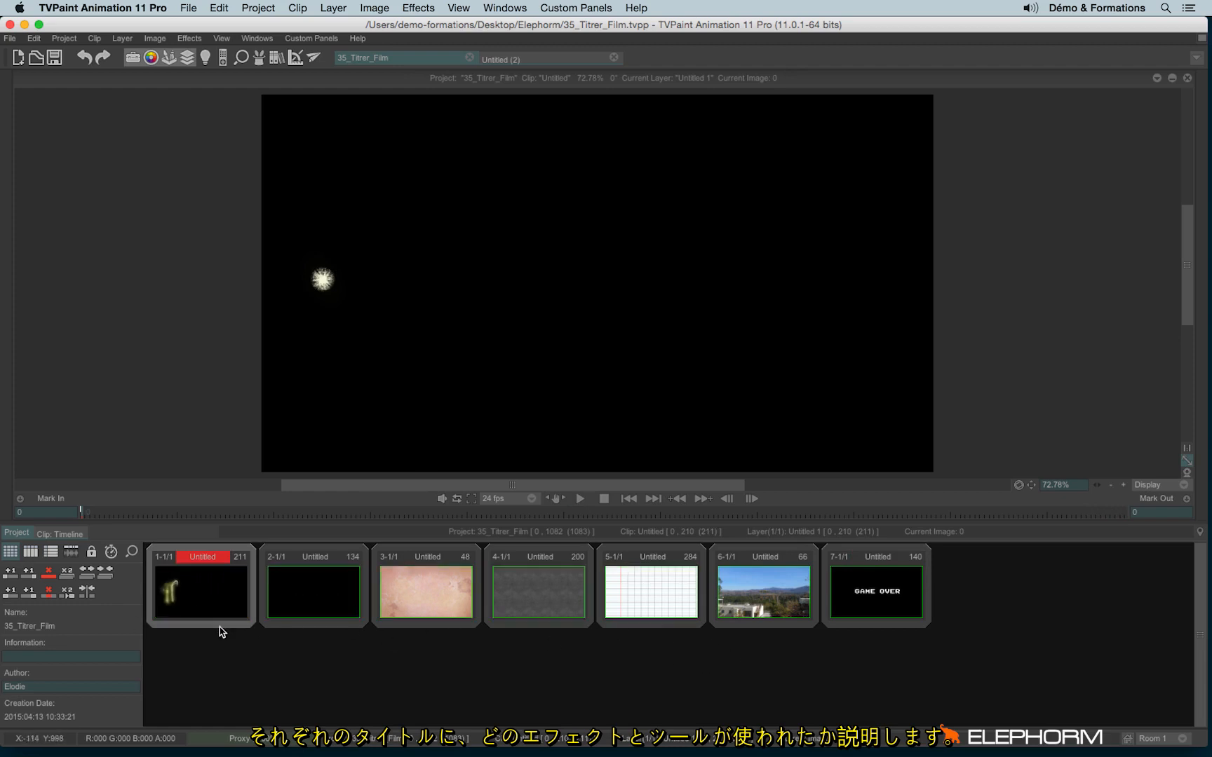
double_click(193, 600)
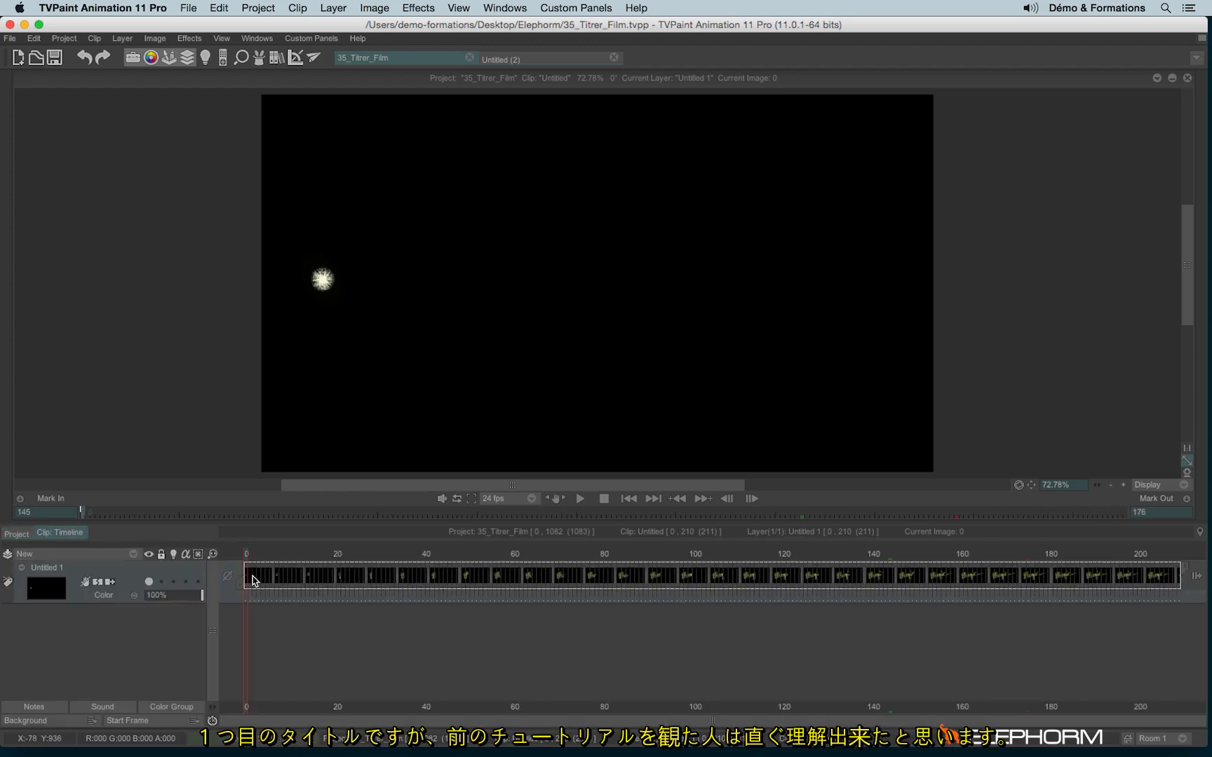
left_click(580, 499)
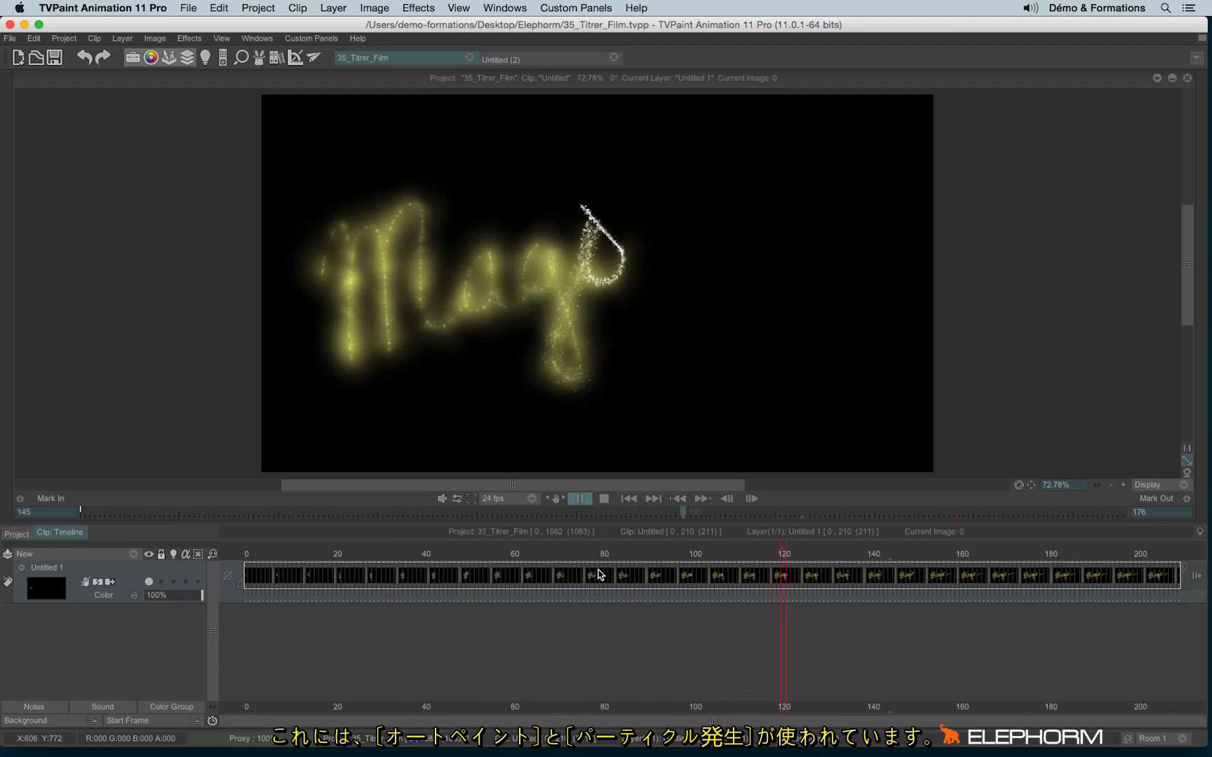
left_click(615, 370)
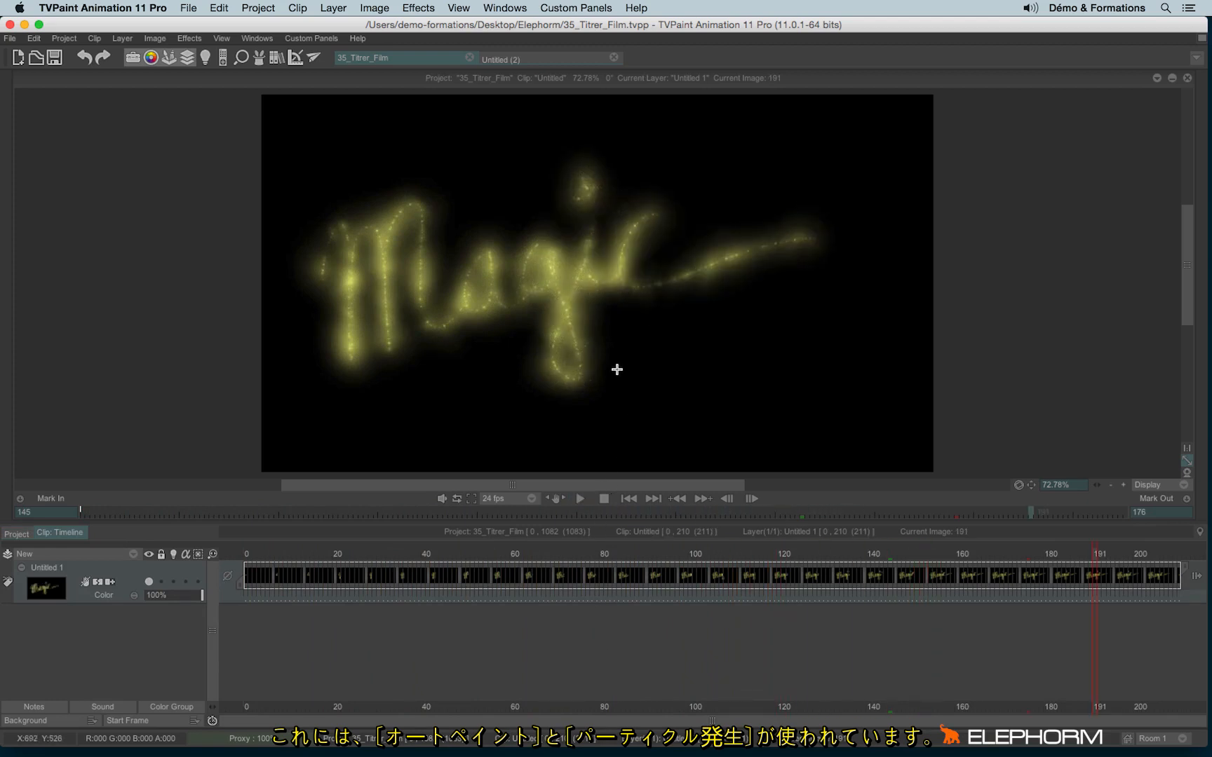
Inspect the particle effect of the Magic title in the FX Stack and locate the sci-fi hotwarp preset
left_click(259, 58)
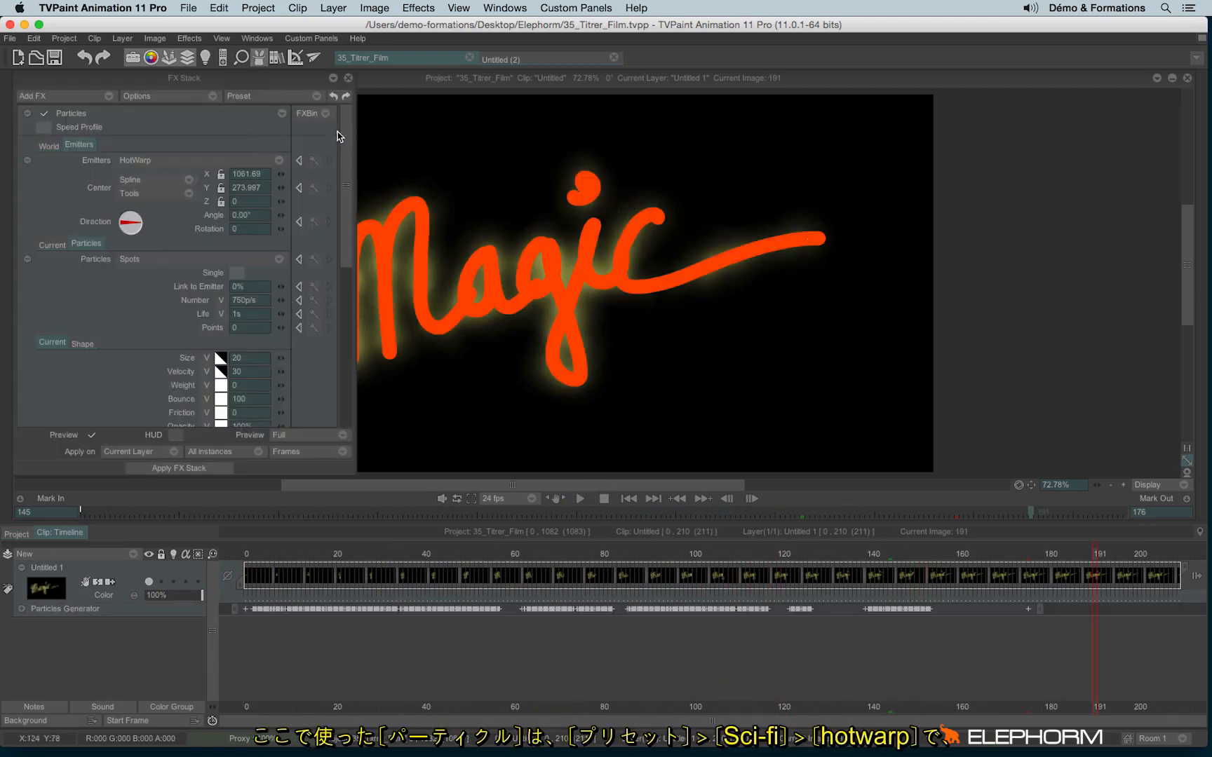
left_click(311, 113)
mouse_move(351, 213)
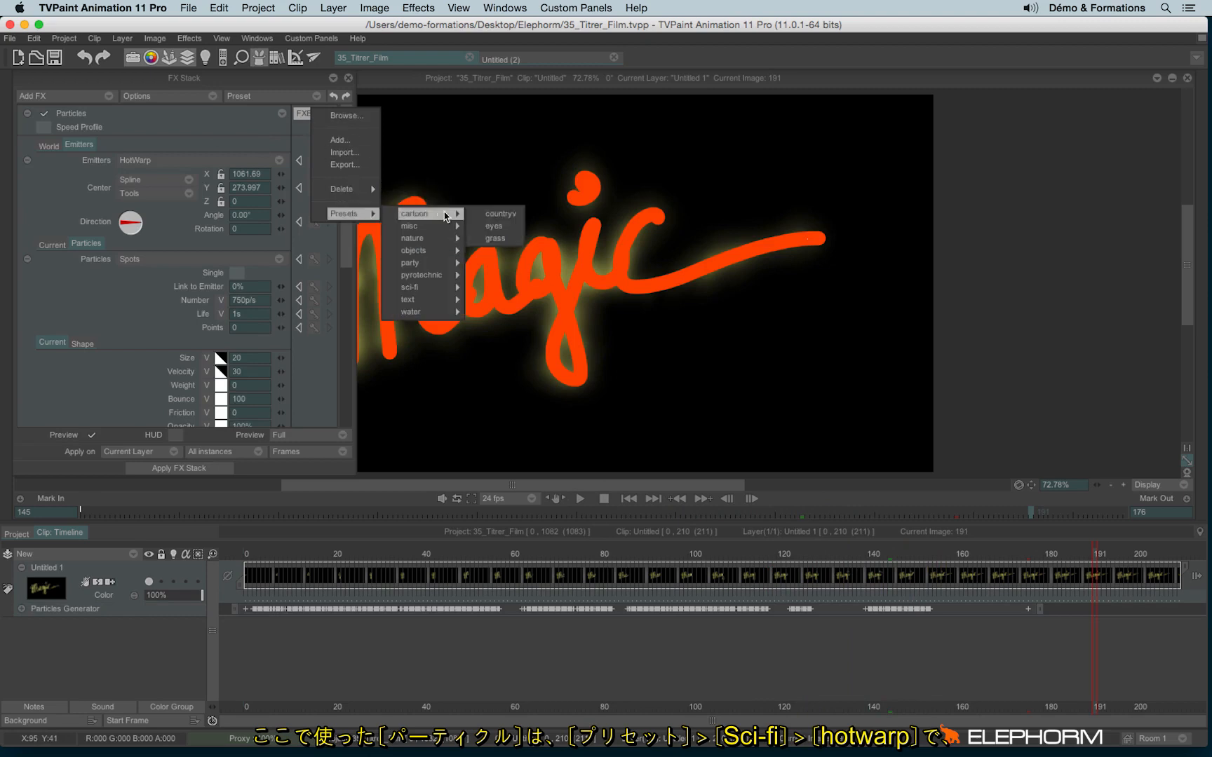
mouse_move(442, 288)
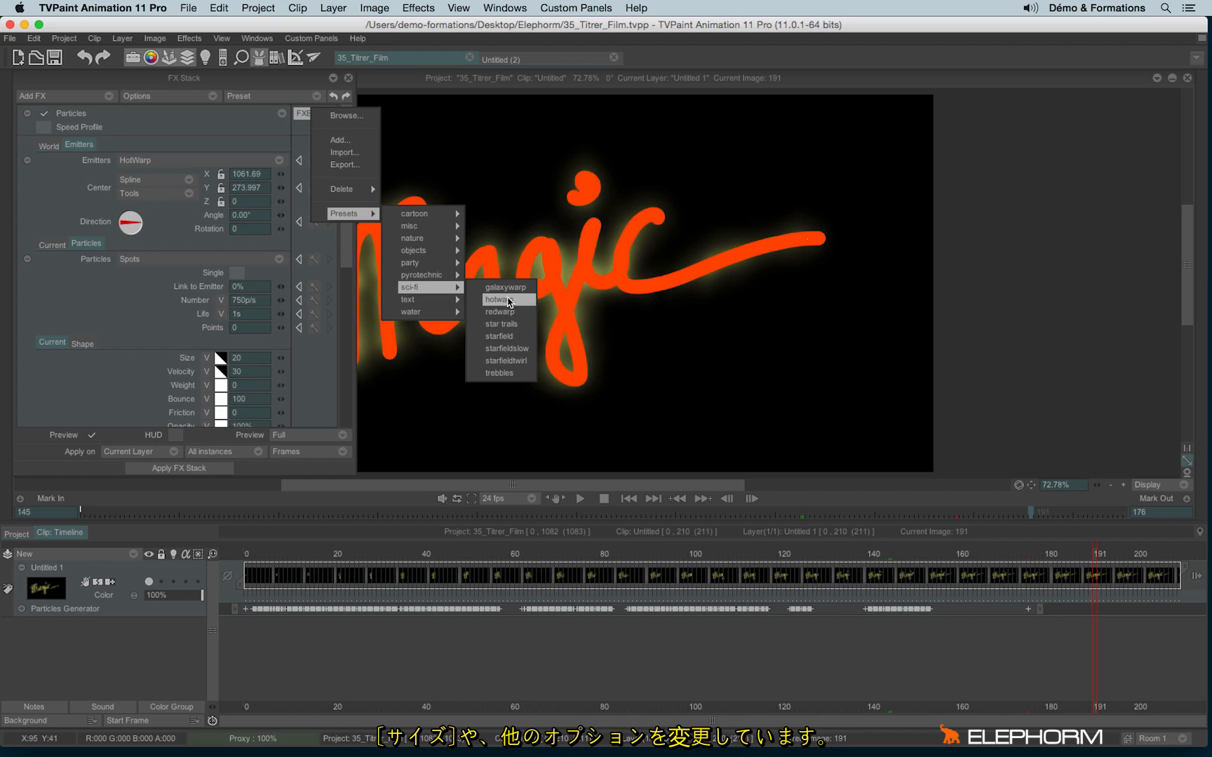
left_click(87, 311)
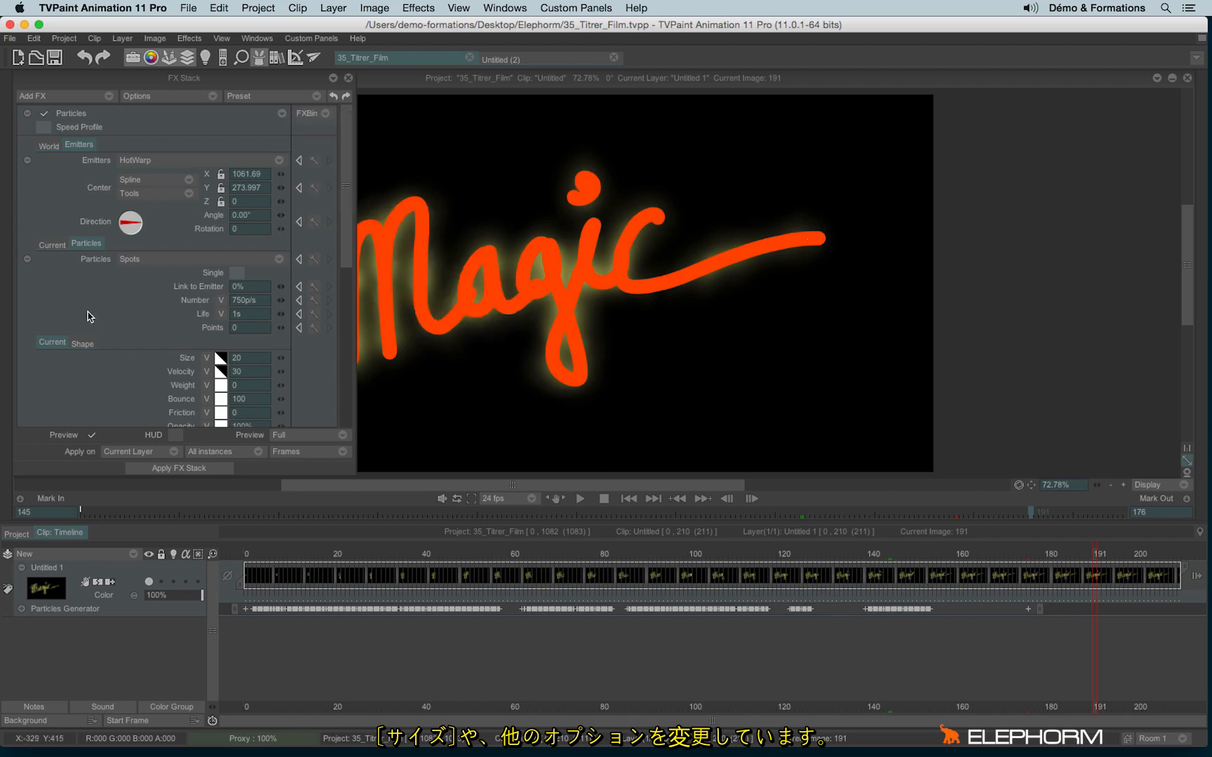
left_click(348, 79)
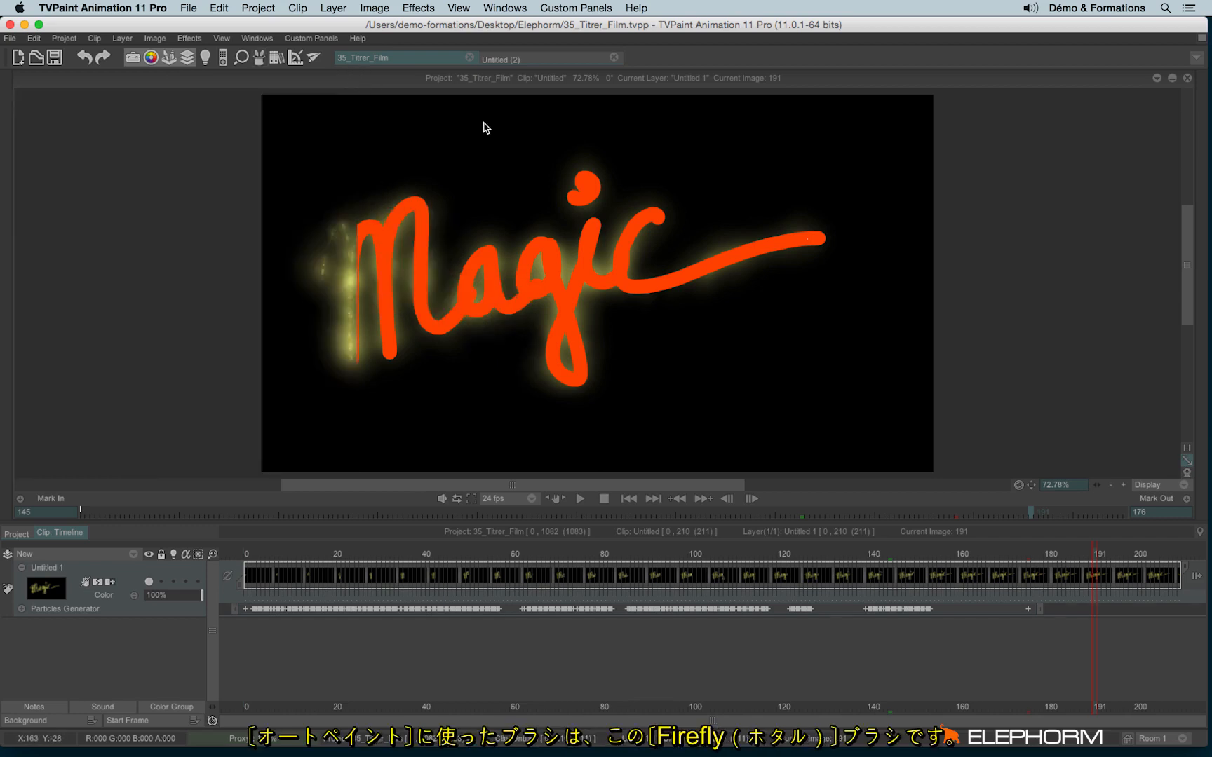
Try a short vertical Firefly brush stroke beside the end of the Magic title
mouse_move(1211, 176)
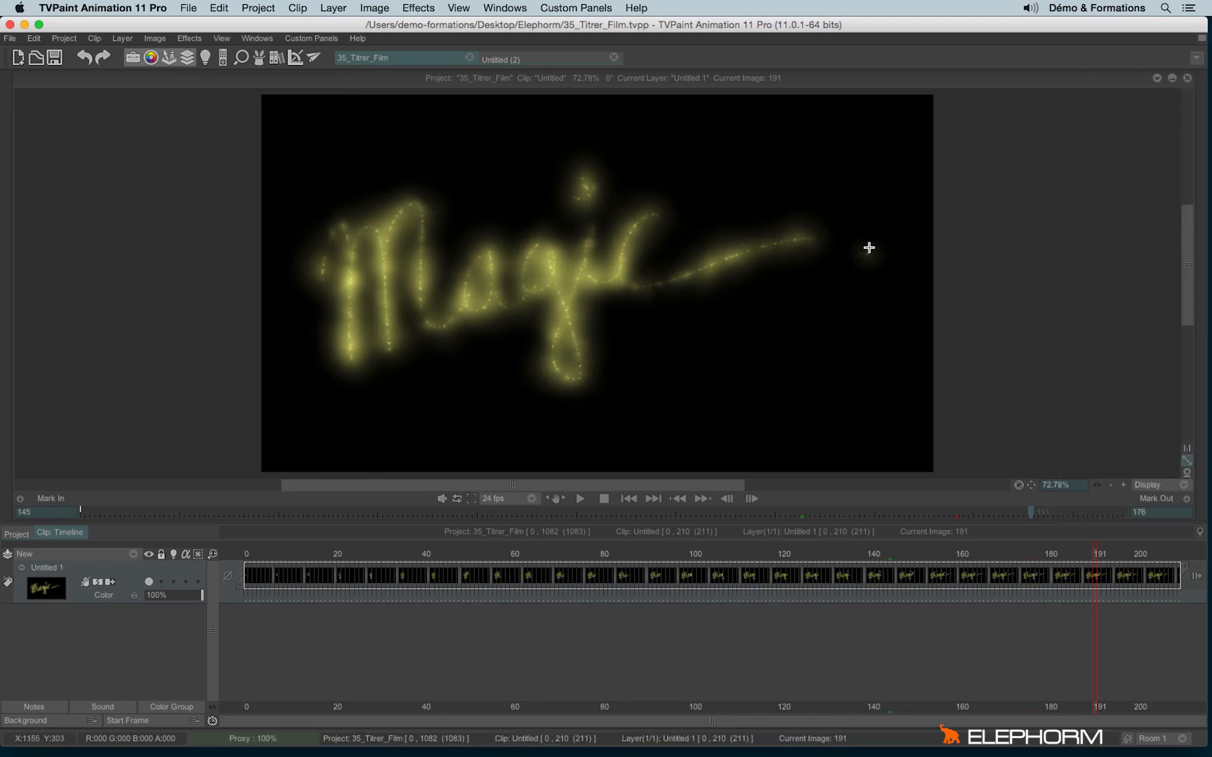
mouse_move(877, 207)
left_mouse_down()
mouse_move(884, 189)
mouse_move(871, 382)
mouse_move(690, 397)
mouse_move(441, 444)
mouse_move(765, 336)
mouse_move(890, 350)
left_mouse_up()
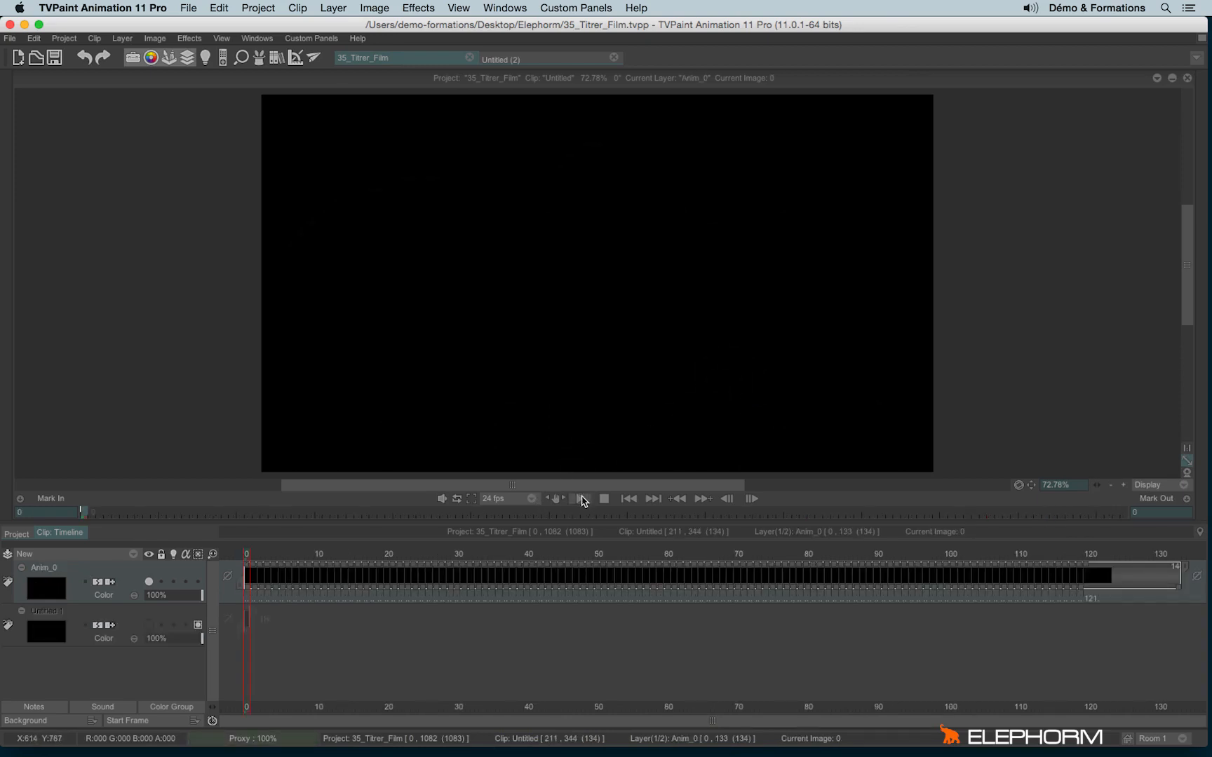
Play the Inferno title clip and inspect its particle effect and the pyrotechnic particle presets in the FX Stack
left_click(580, 498)
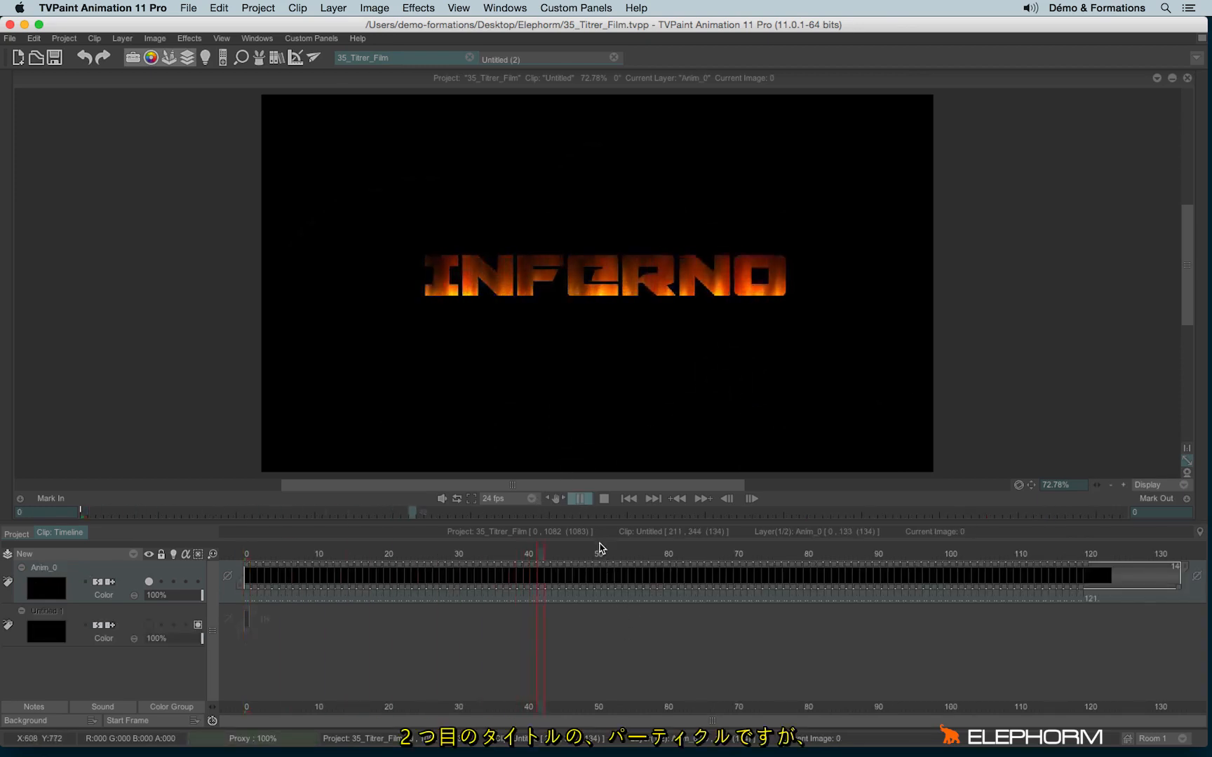
left_click(604, 498)
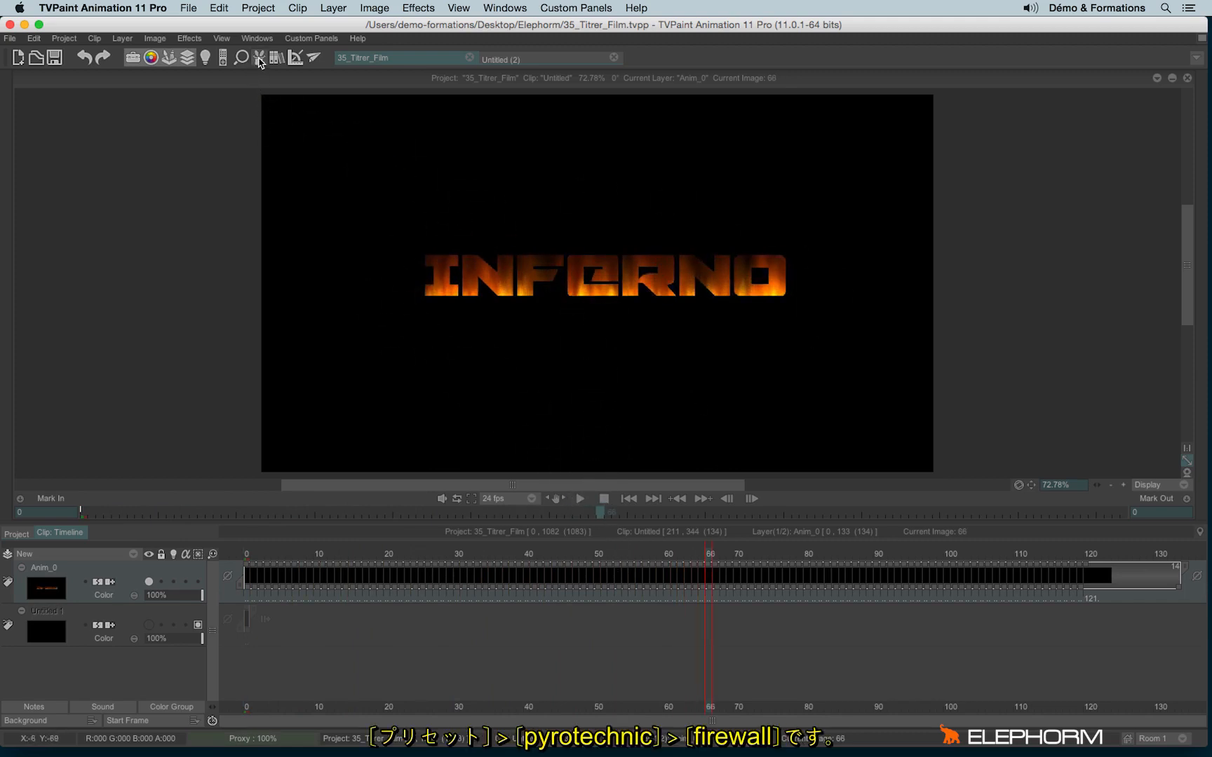
left_click(259, 62)
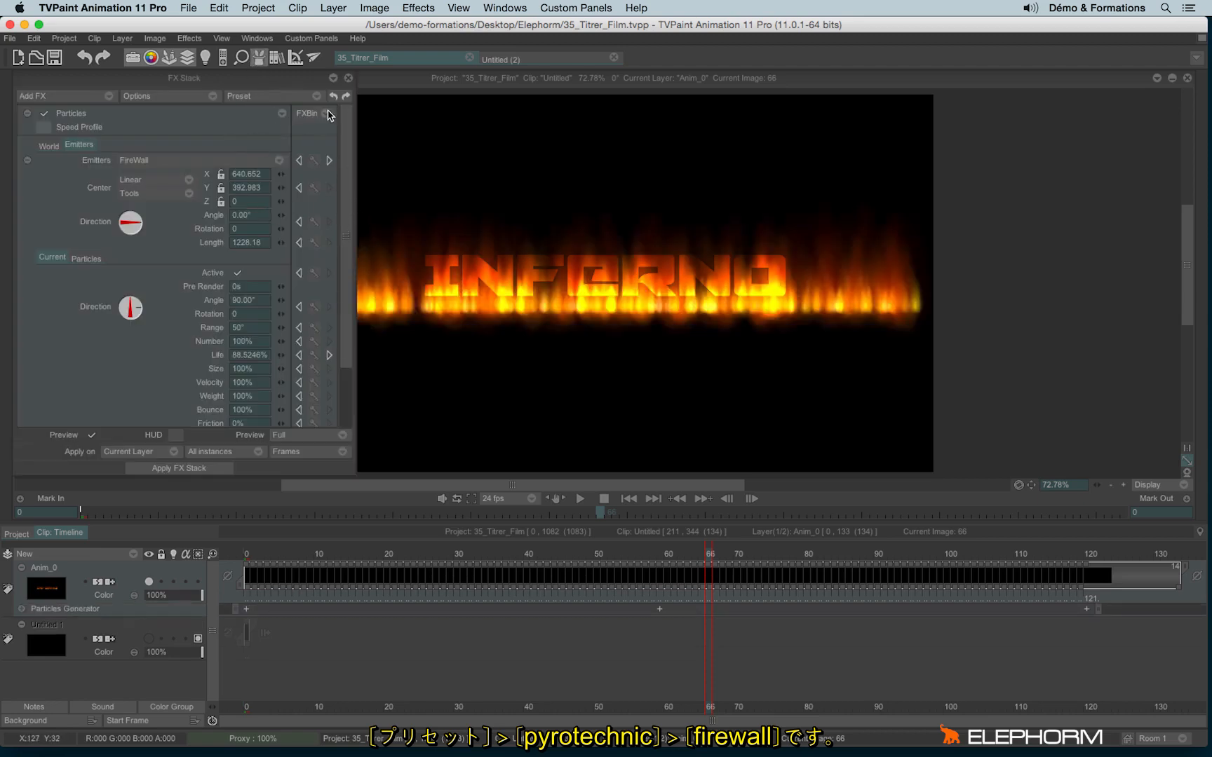
left_click(312, 119)
mouse_move(345, 223)
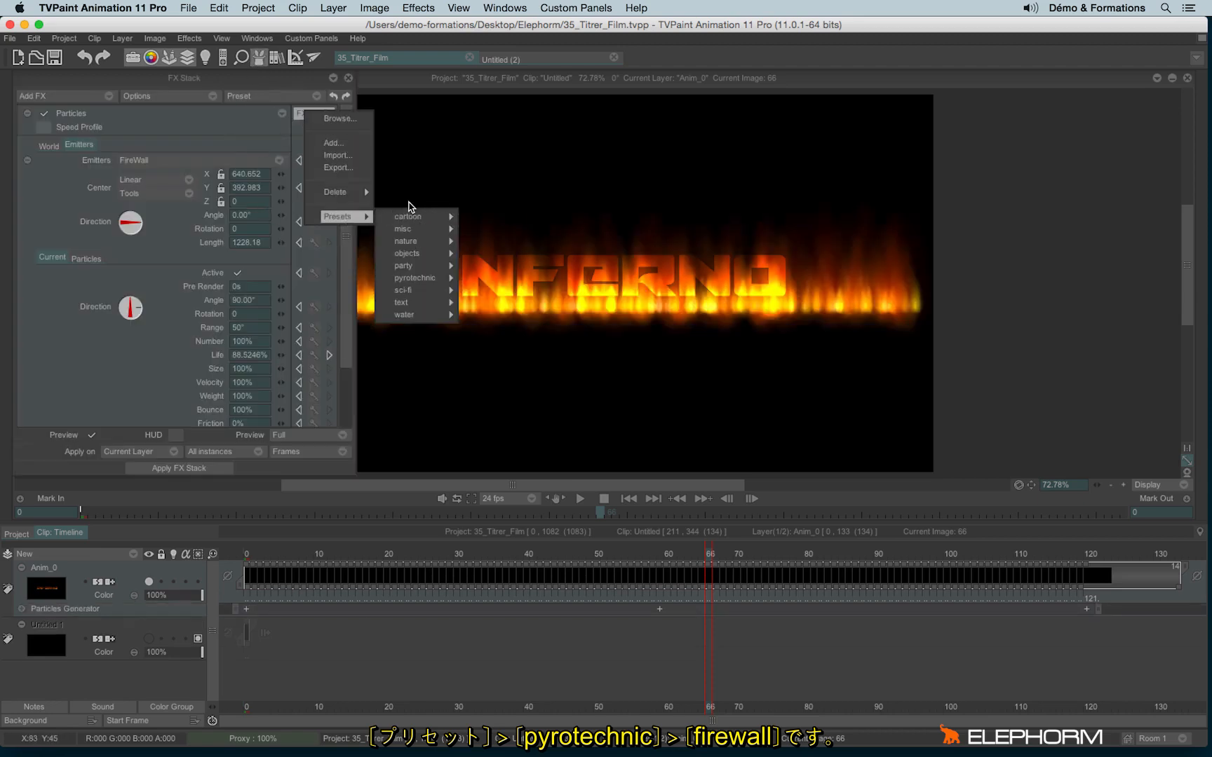
mouse_move(427, 277)
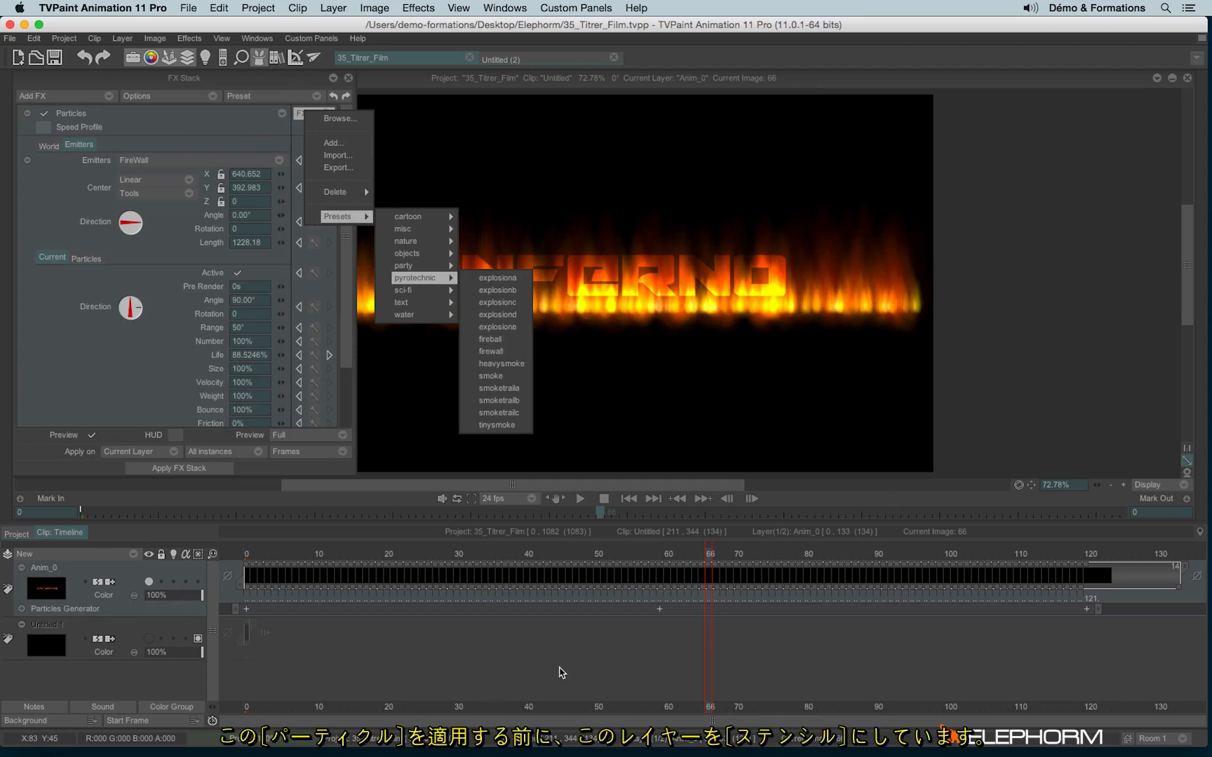
left_click(431, 193)
left_click(348, 78)
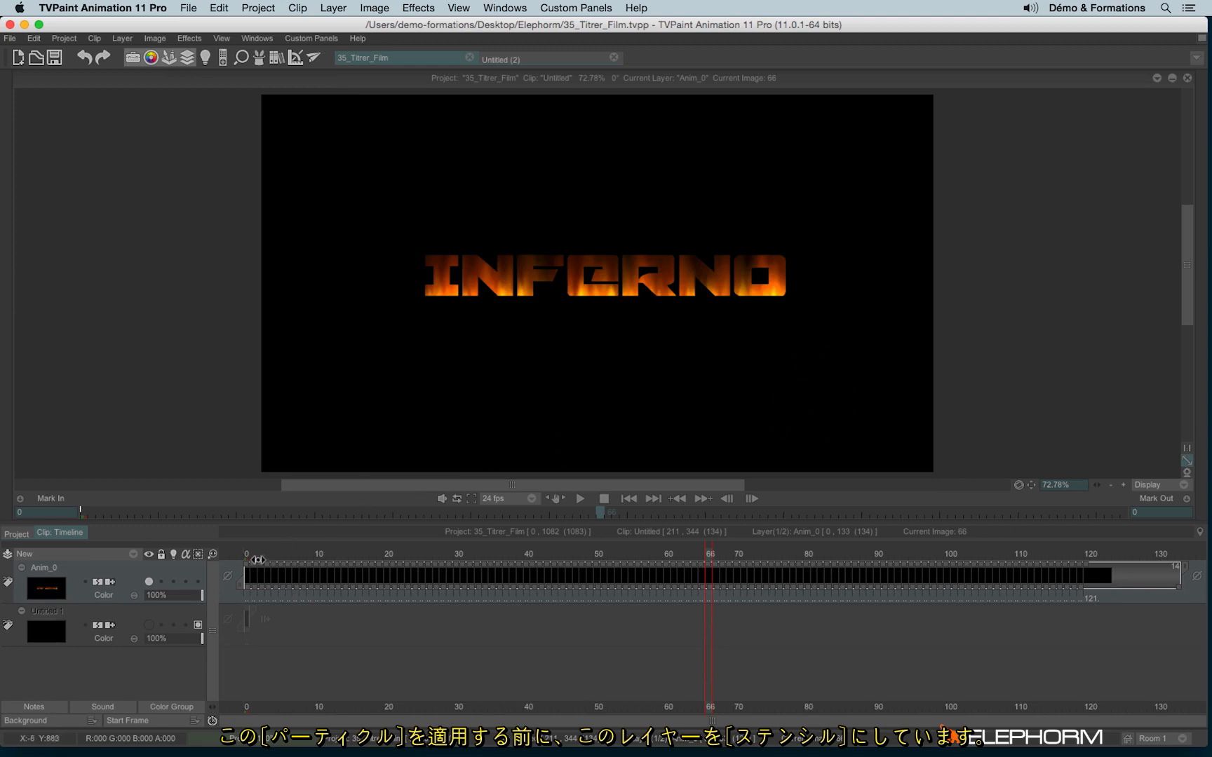
Go to the first frame of the Inferno clip, select the title layer Untitled 1 and switch off the stencil
left_click_drag(259, 560, 245, 559)
left_click(136, 617)
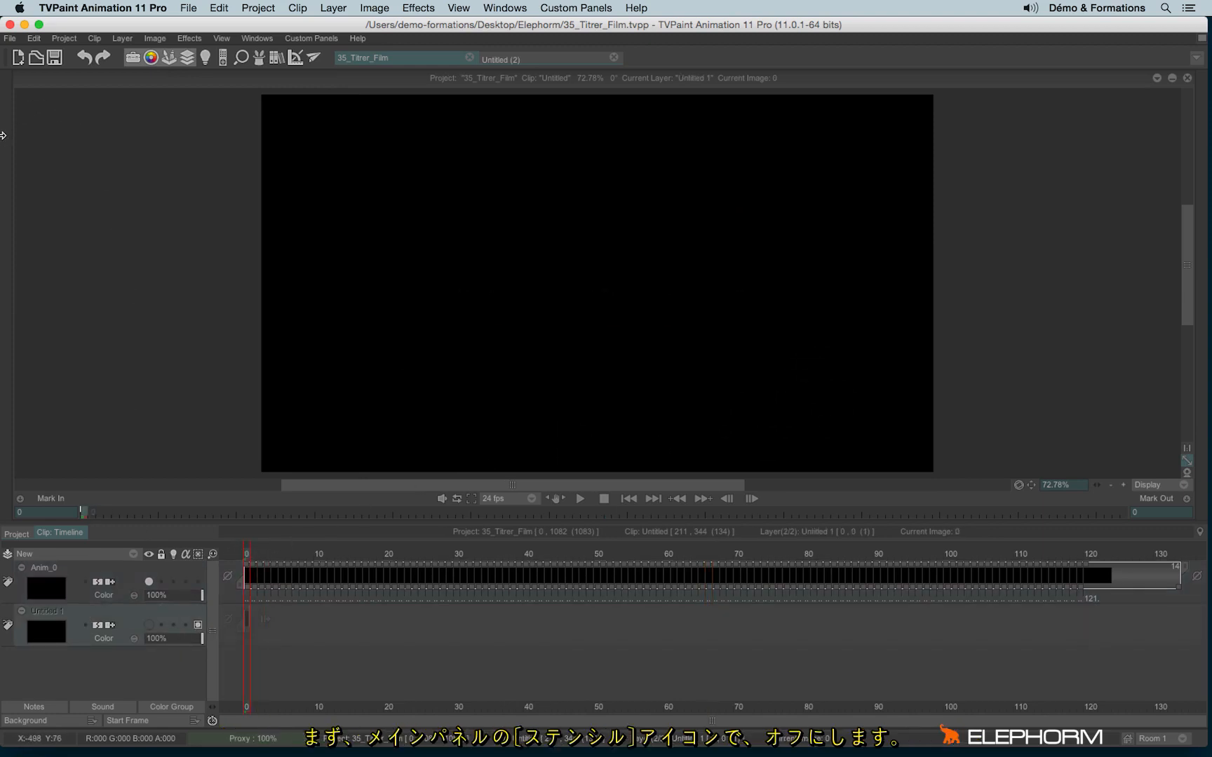
mouse_move(3, 137)
left_click(113, 142)
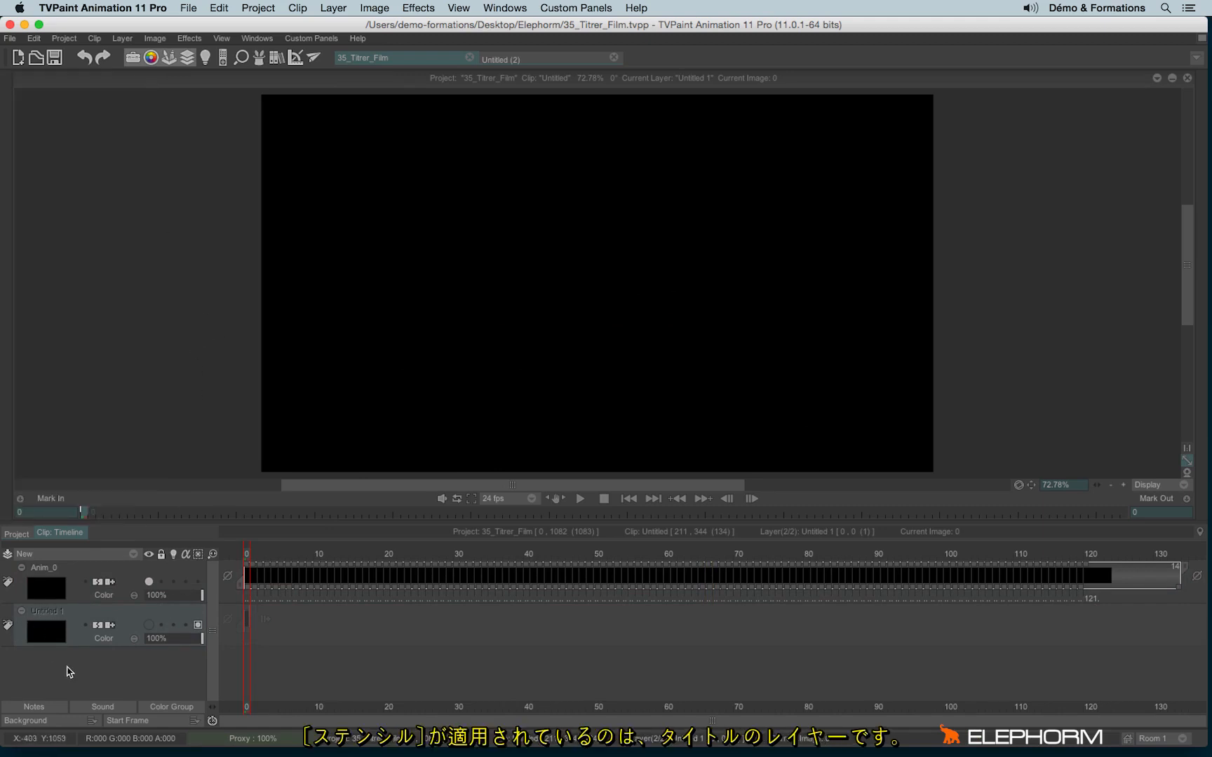
Set the clip background to Color and make the title layer Untitled 1 visible
left_click(48, 721)
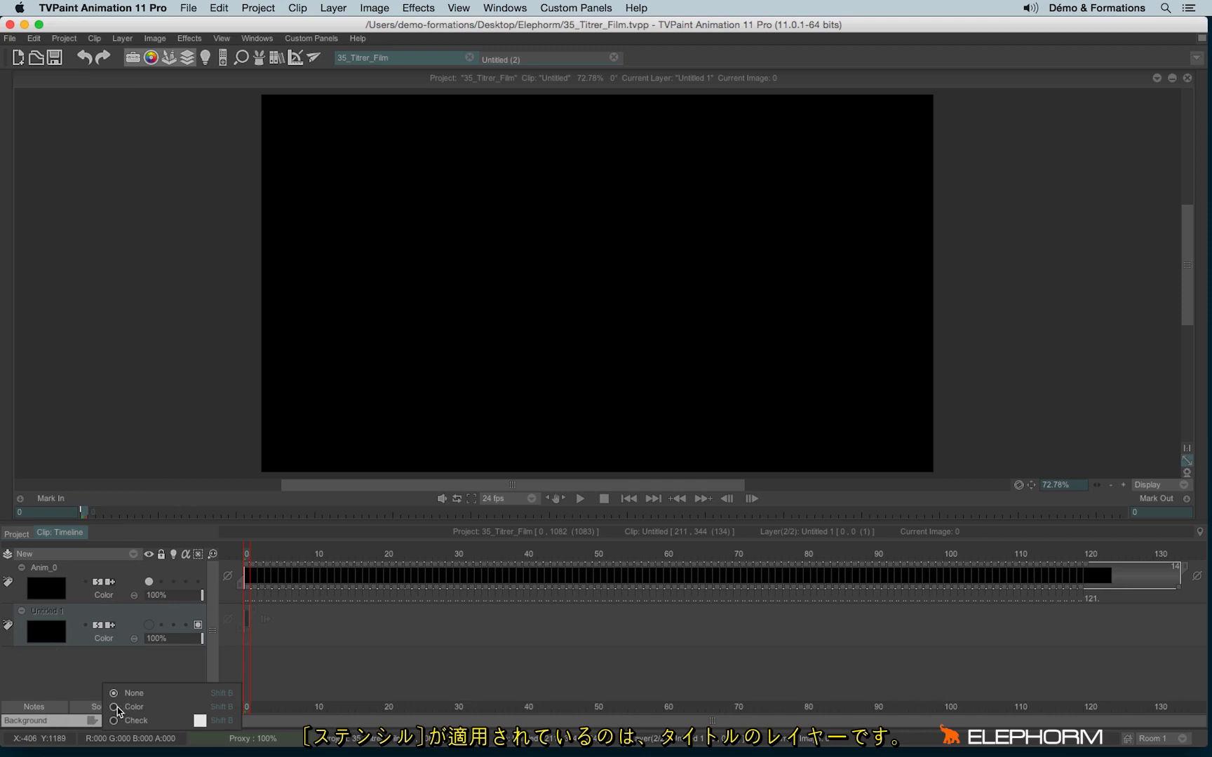
left_click(115, 709)
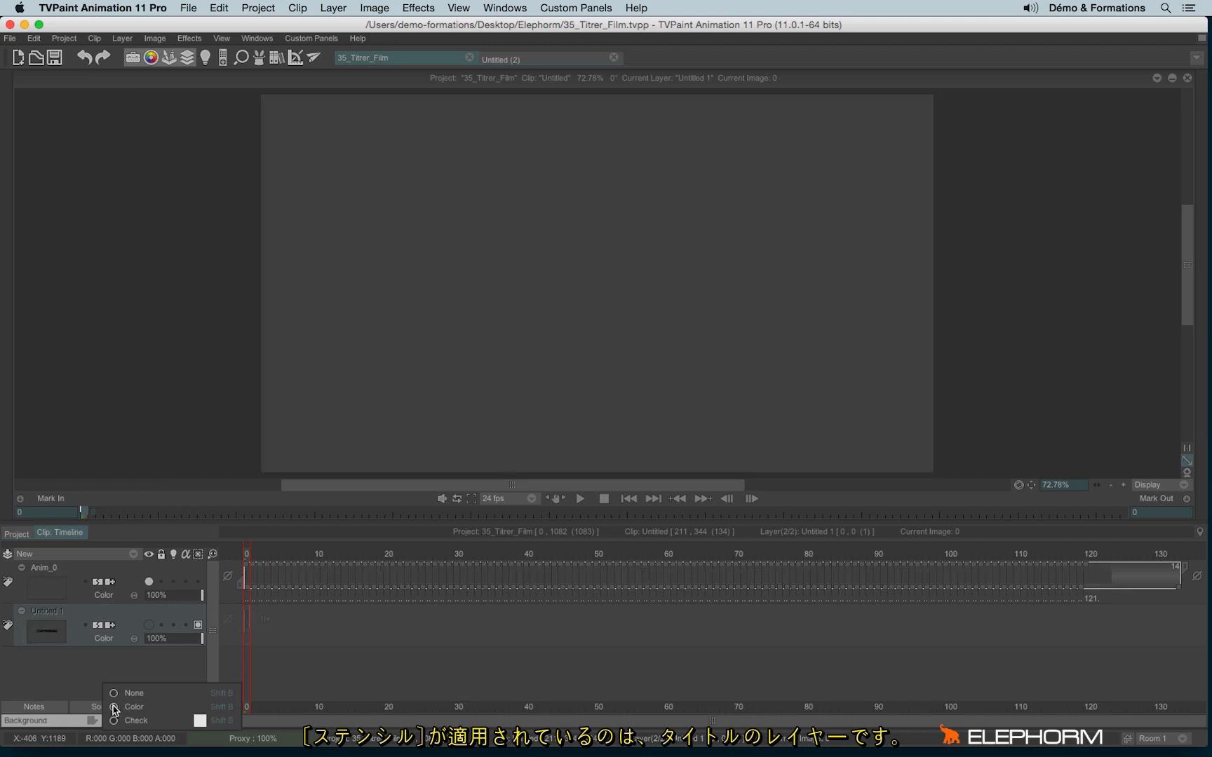
left_click(148, 625)
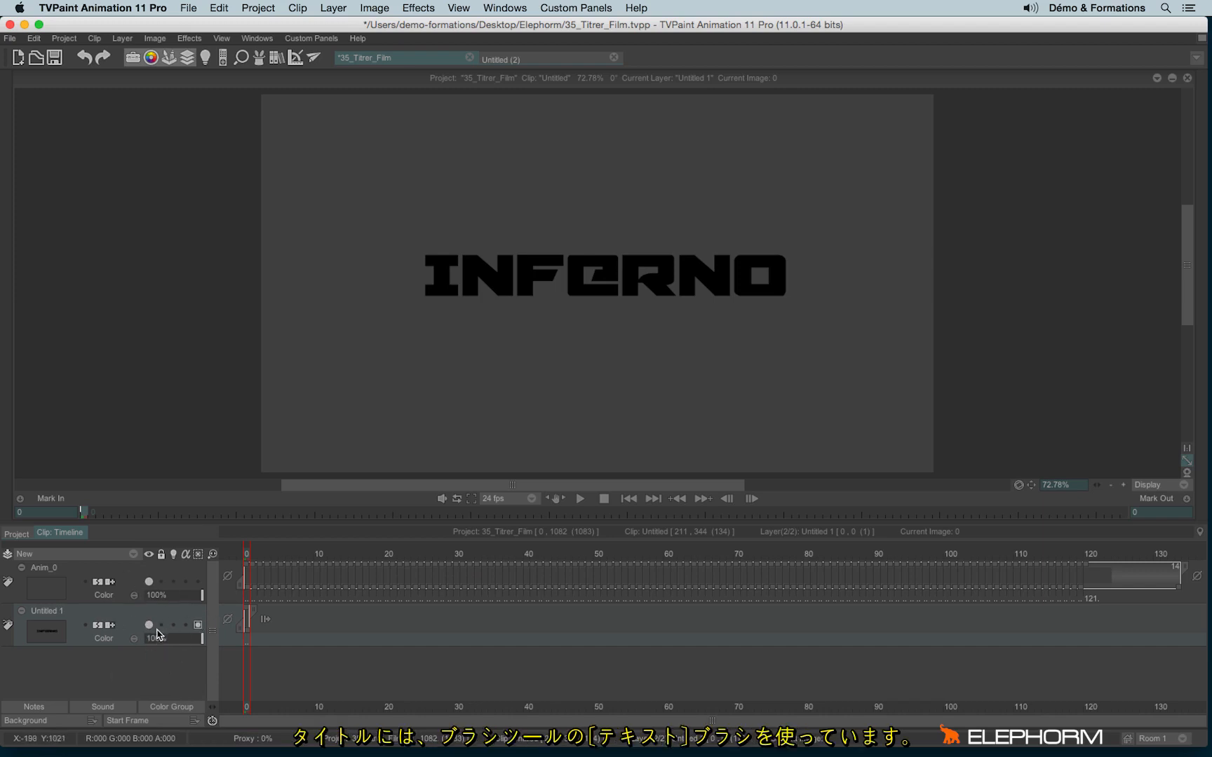
Activate the Text Brush and detach its tool settings from the sidebar to float beside the canvas
mouse_move(3, 231)
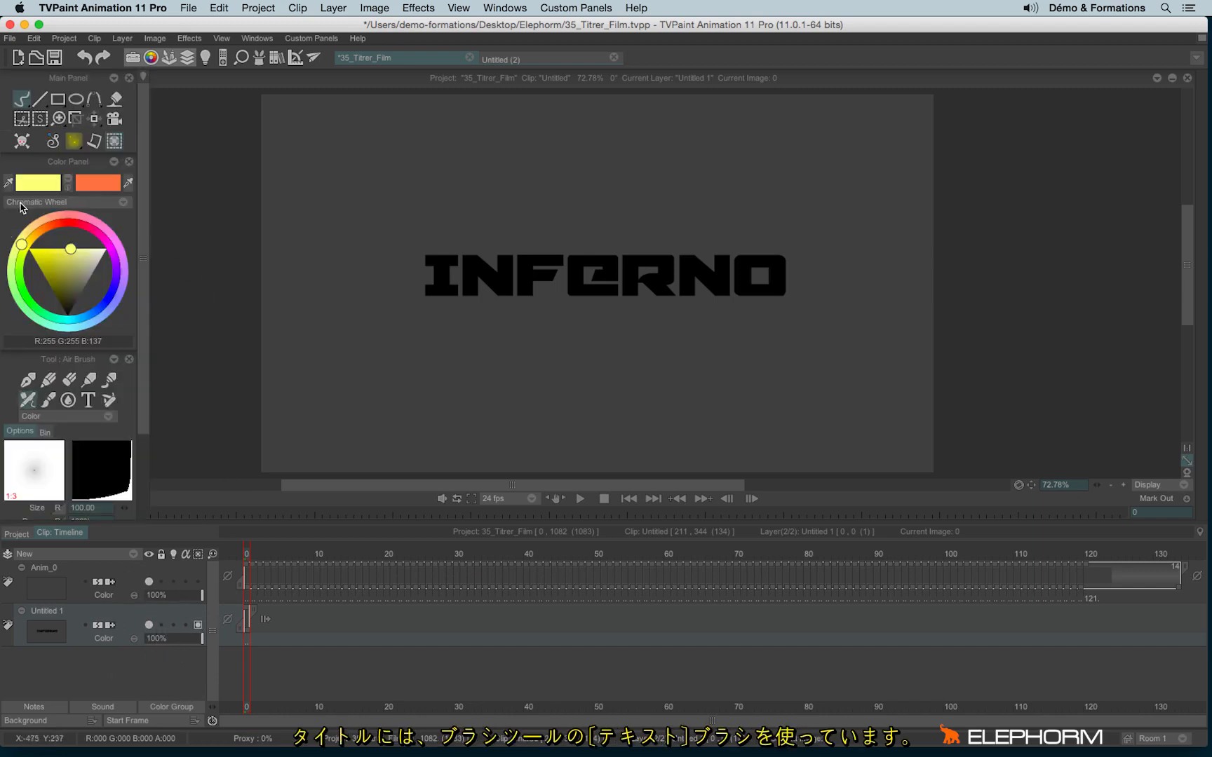
left_click(88, 400)
left_click_drag(142, 346, 140, 530)
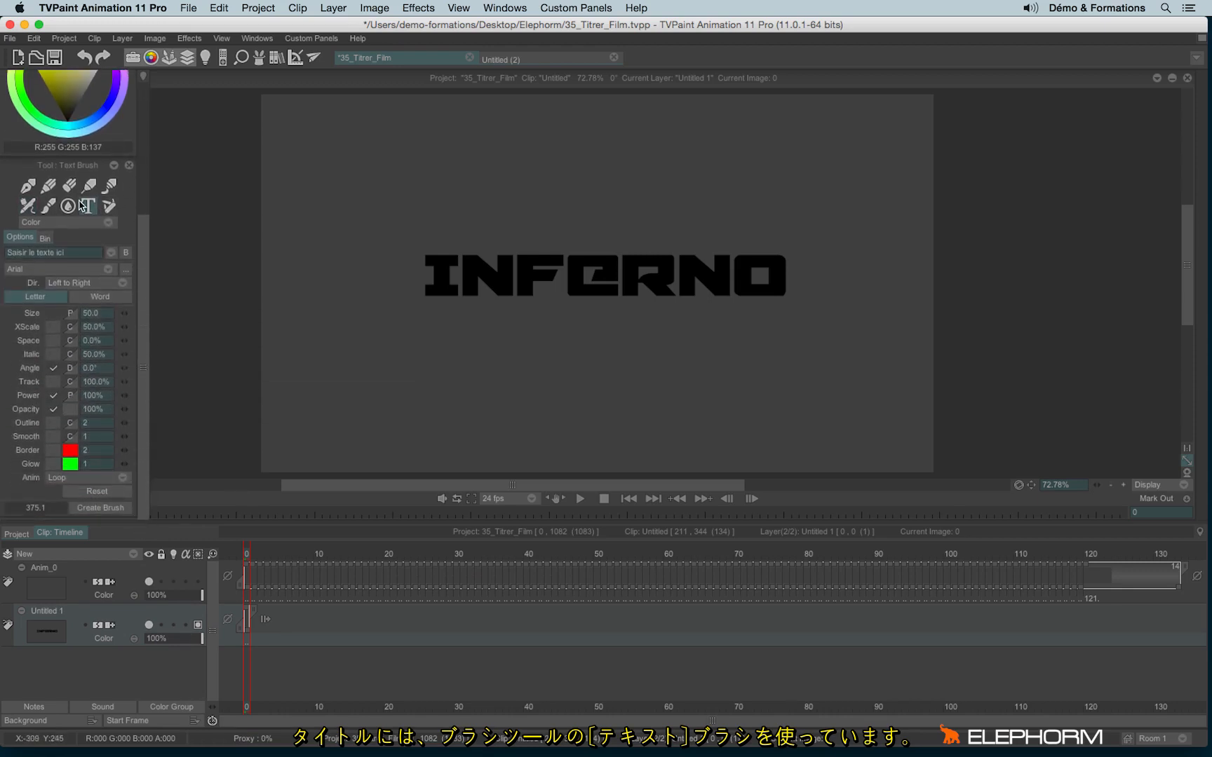
mouse_move(68, 166)
left_mouse_down()
mouse_move(125, 173)
mouse_move(202, 138)
mouse_move(126, 130)
left_mouse_up()
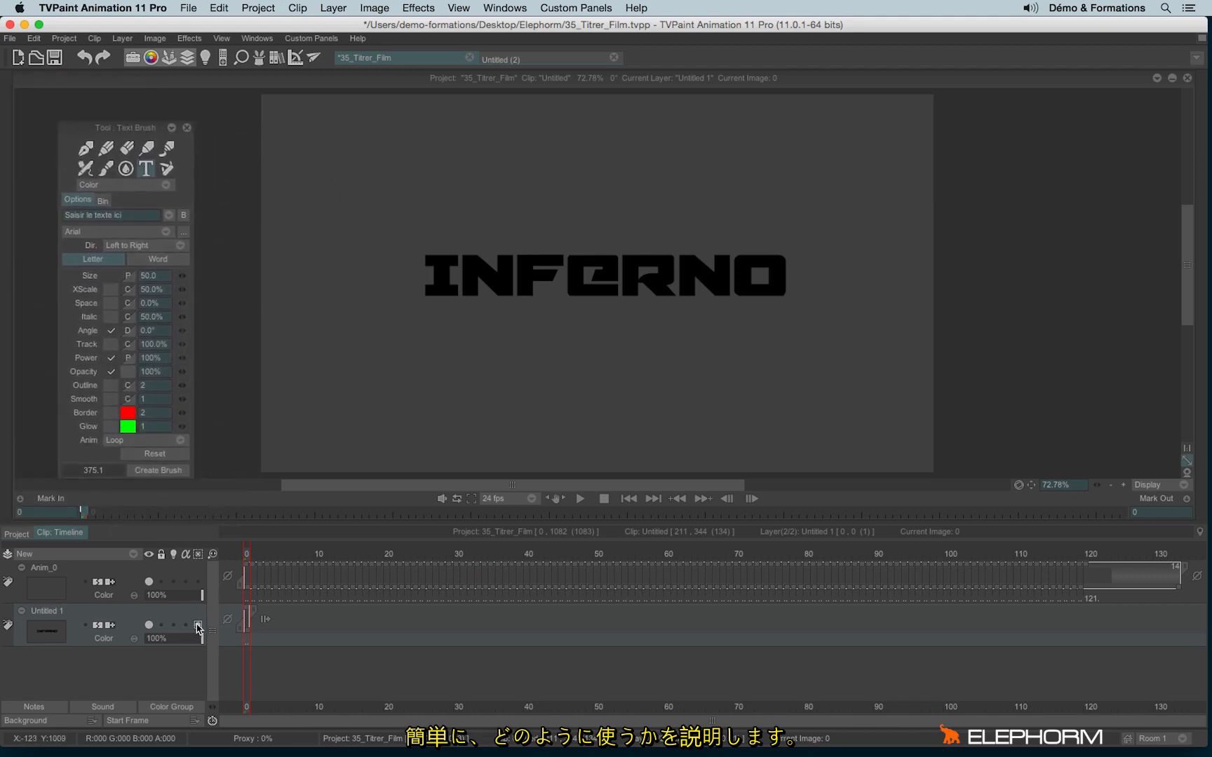
Try a winding text stroke of "Saisir le texte ici" around the Inferno title and undo it
mouse_move(323, 151)
left_mouse_down()
mouse_move(371, 181)
mouse_move(481, 151)
mouse_move(617, 180)
mouse_move(820, 139)
mouse_move(862, 312)
mouse_move(717, 425)
mouse_move(336, 416)
mouse_move(603, 383)
left_mouse_up()
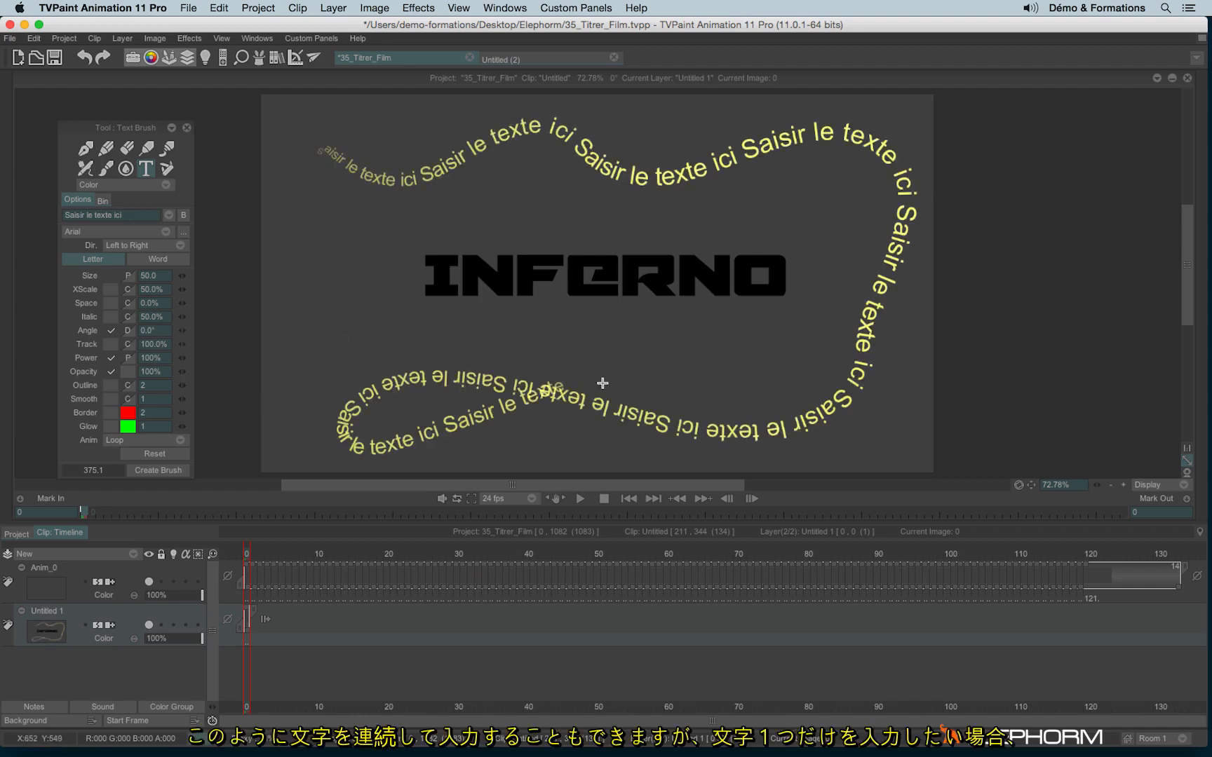
key("super+z")
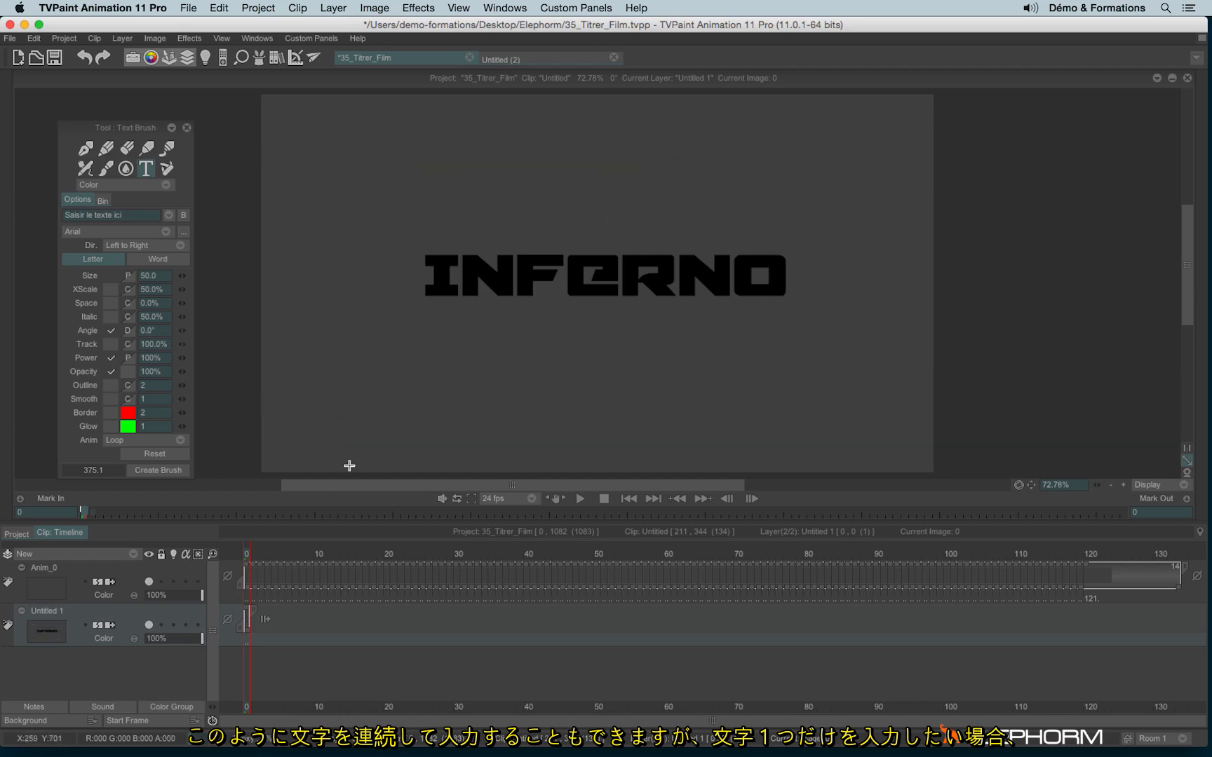
Switch the Text Brush to Word mode and set its Size connection to Constant
left_click(151, 260)
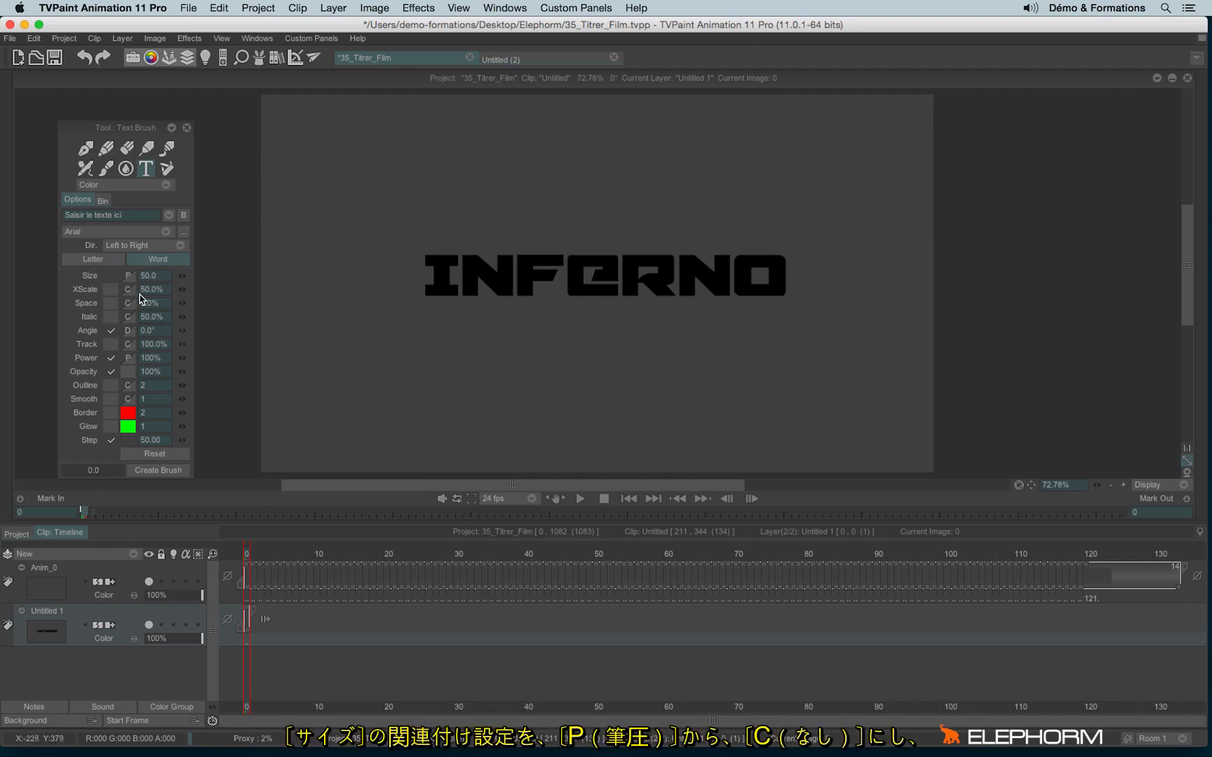
left_click(128, 277)
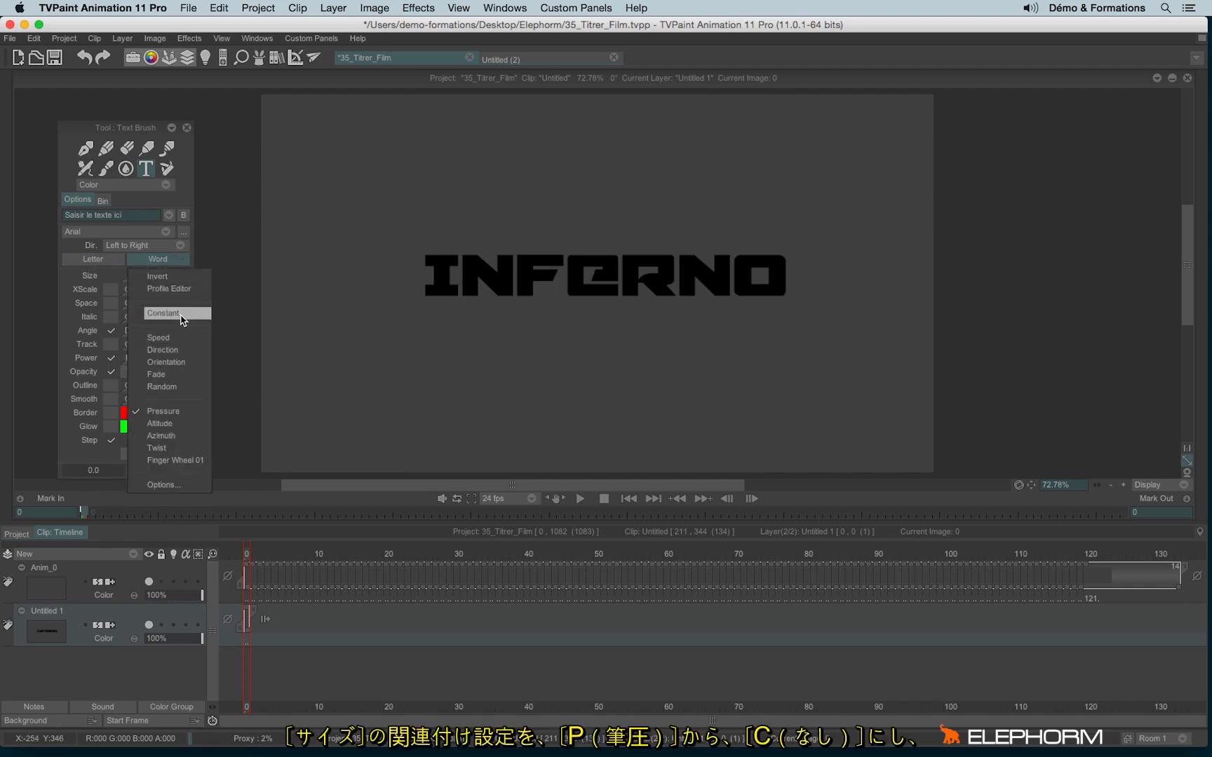
left_click(179, 319)
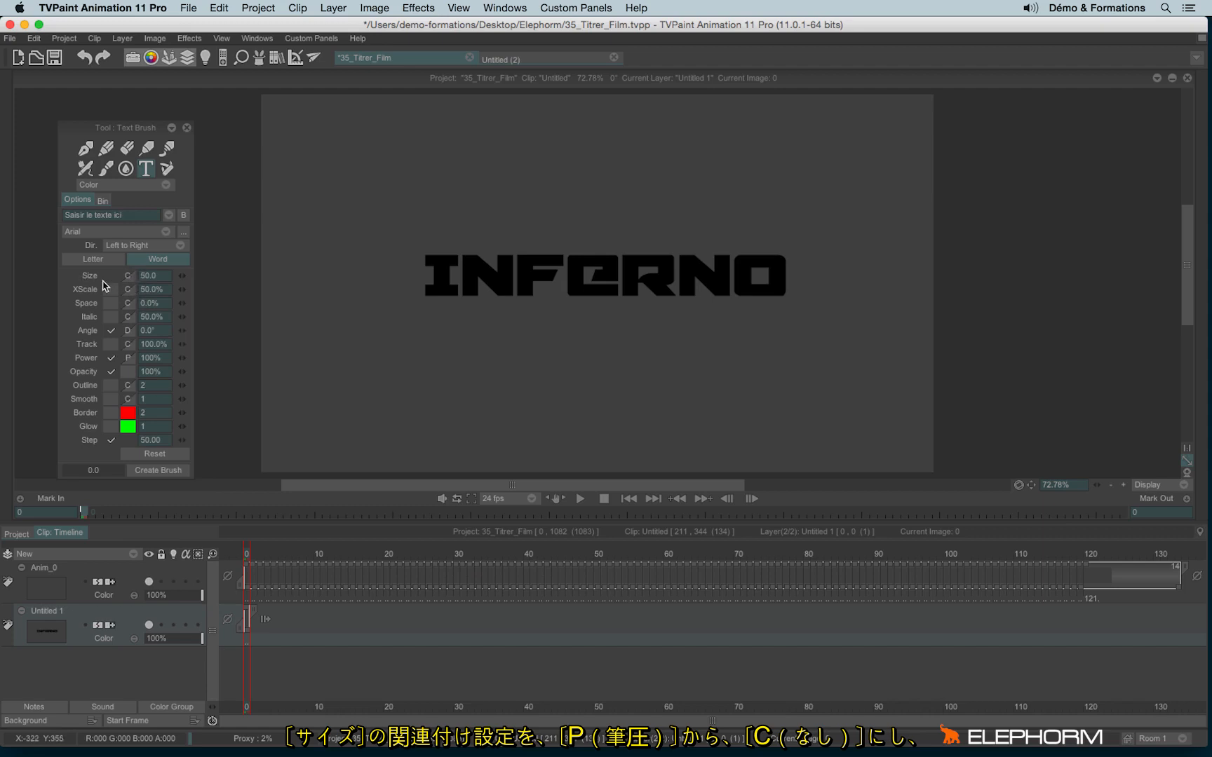
Turn off the Angle, Power and Opacity options of the Text Brush
left_click(112, 331)
left_click(111, 359)
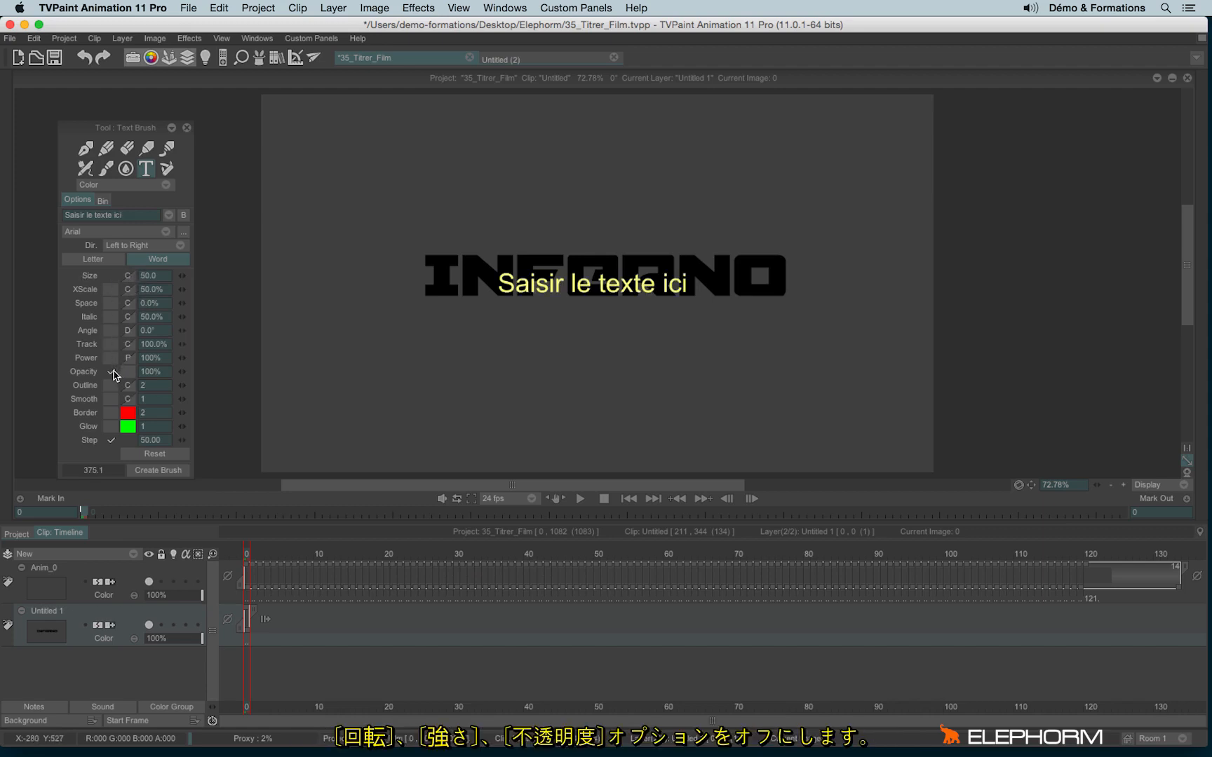
left_click(111, 372)
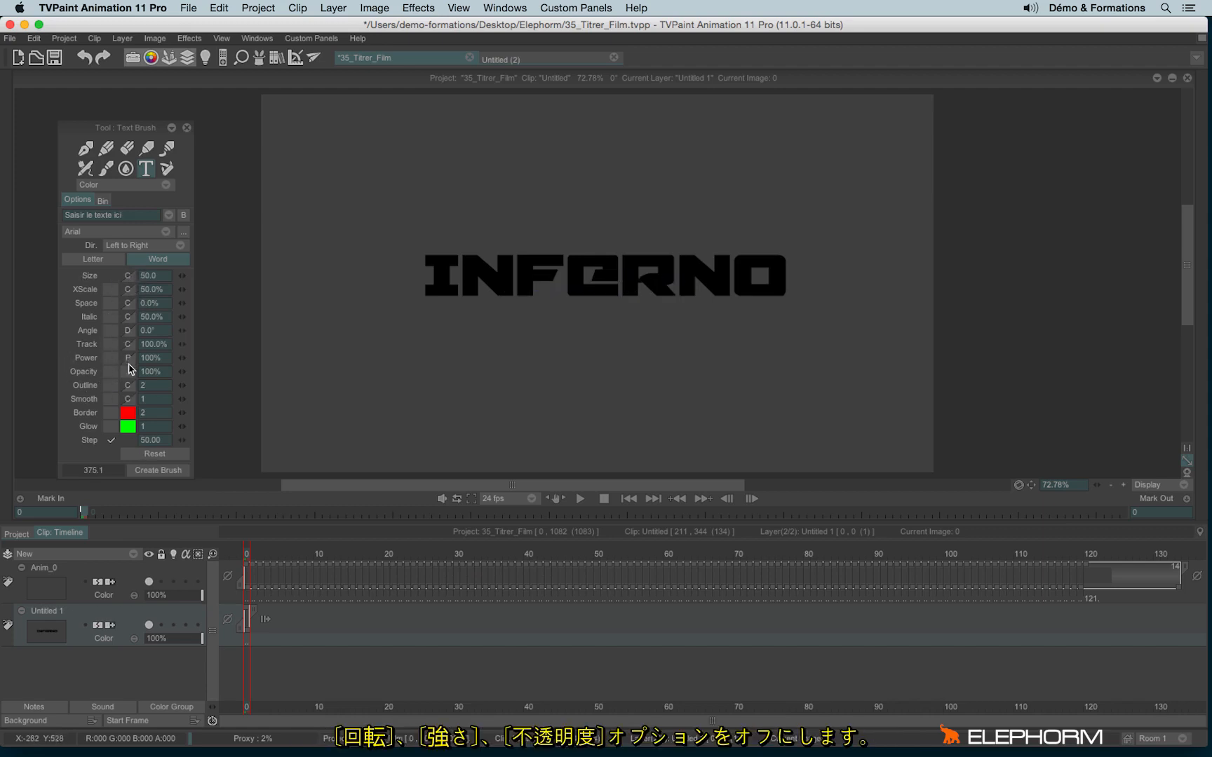
Set the Text Brush size to 103 and preview fonts including Arial Hebrew and Avenir Next Condensed, closing the font selection without changing Arial
left_click_drag(184, 279, 188, 284)
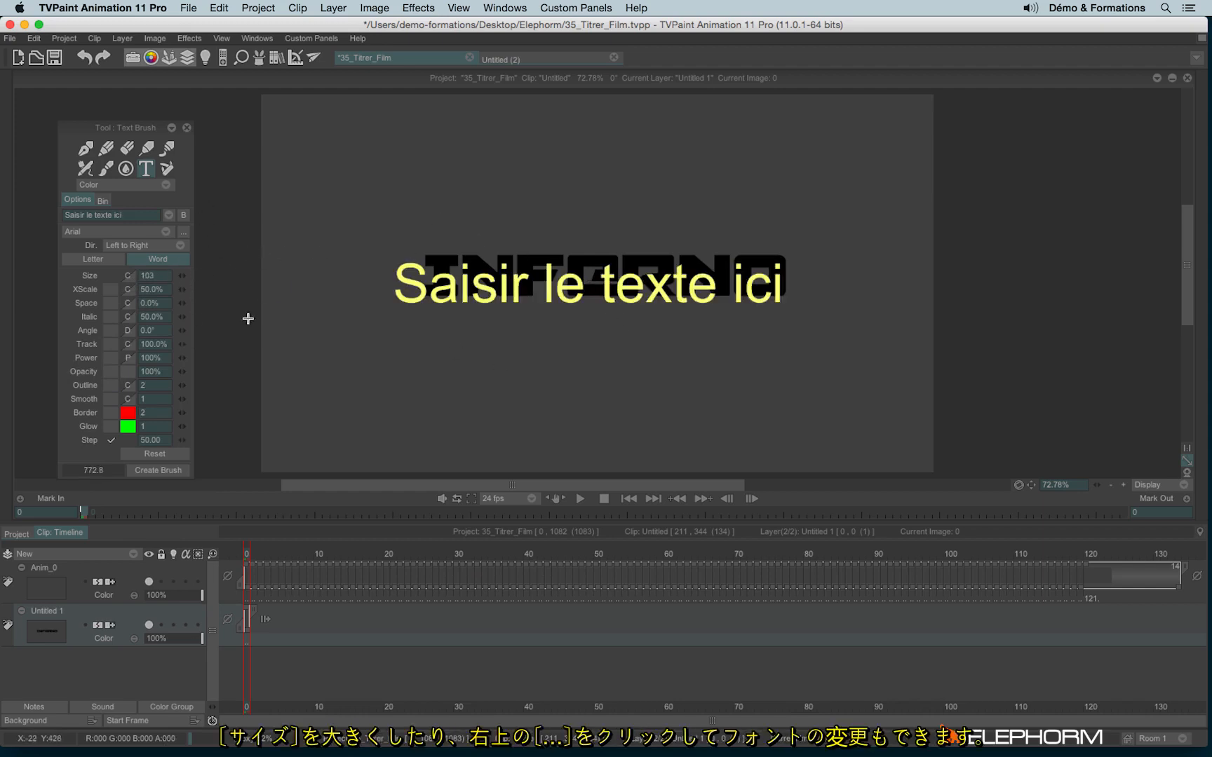
left_click(183, 232)
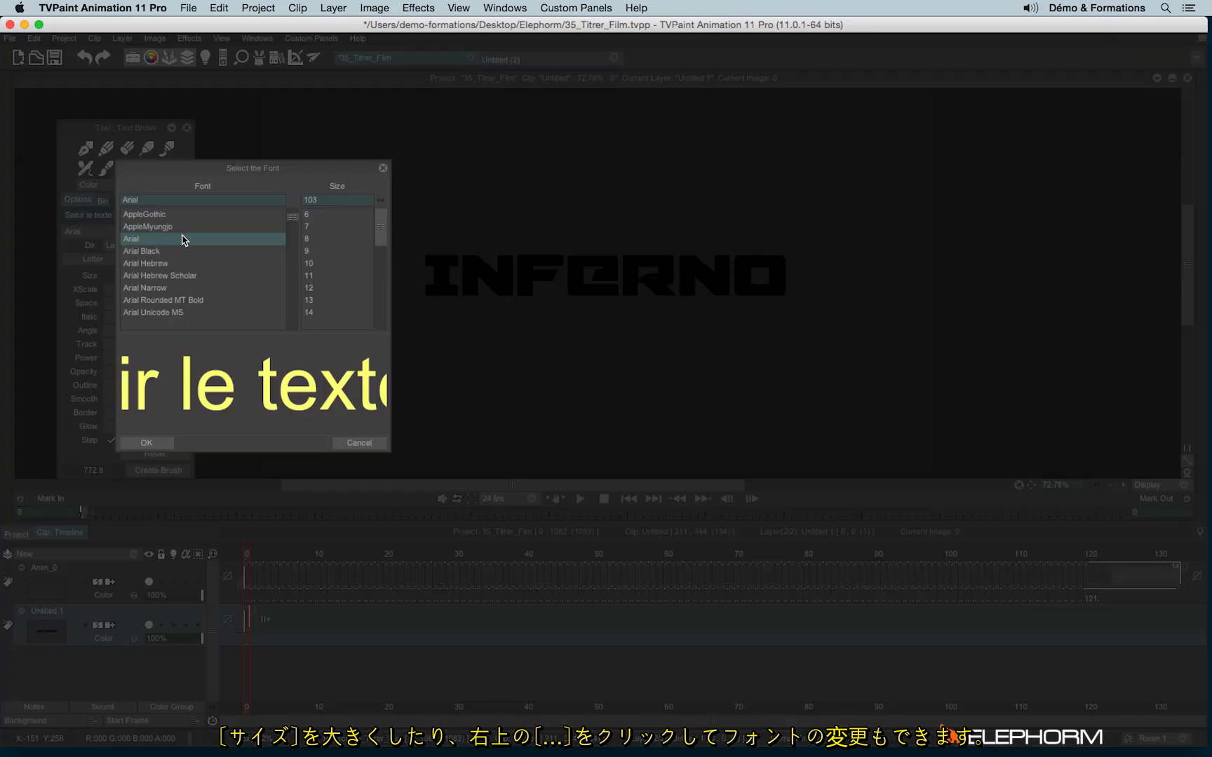
left_click(174, 265)
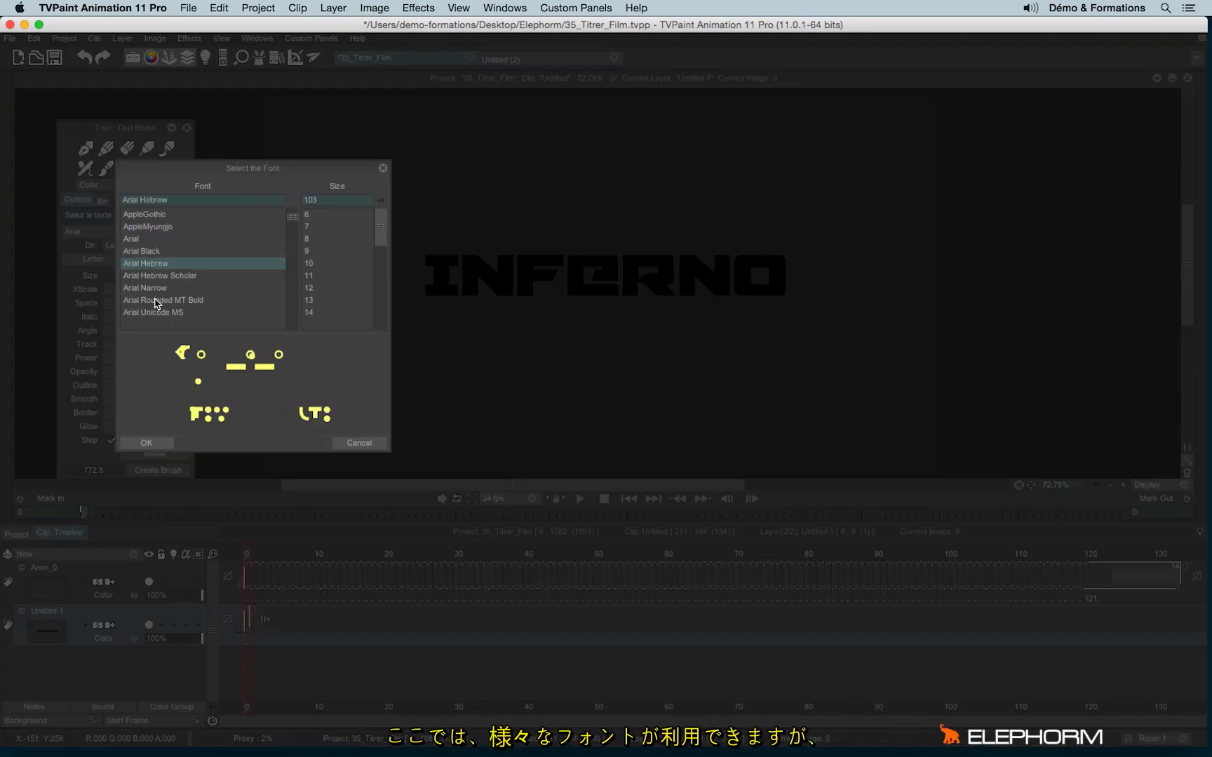
left_click(174, 300)
key("Down")
key("Down")
key("Down")
key("Down")
key("Down")
key("Down")
key("Down")
key("Down")
key("Down")
key("Down")
key("Down")
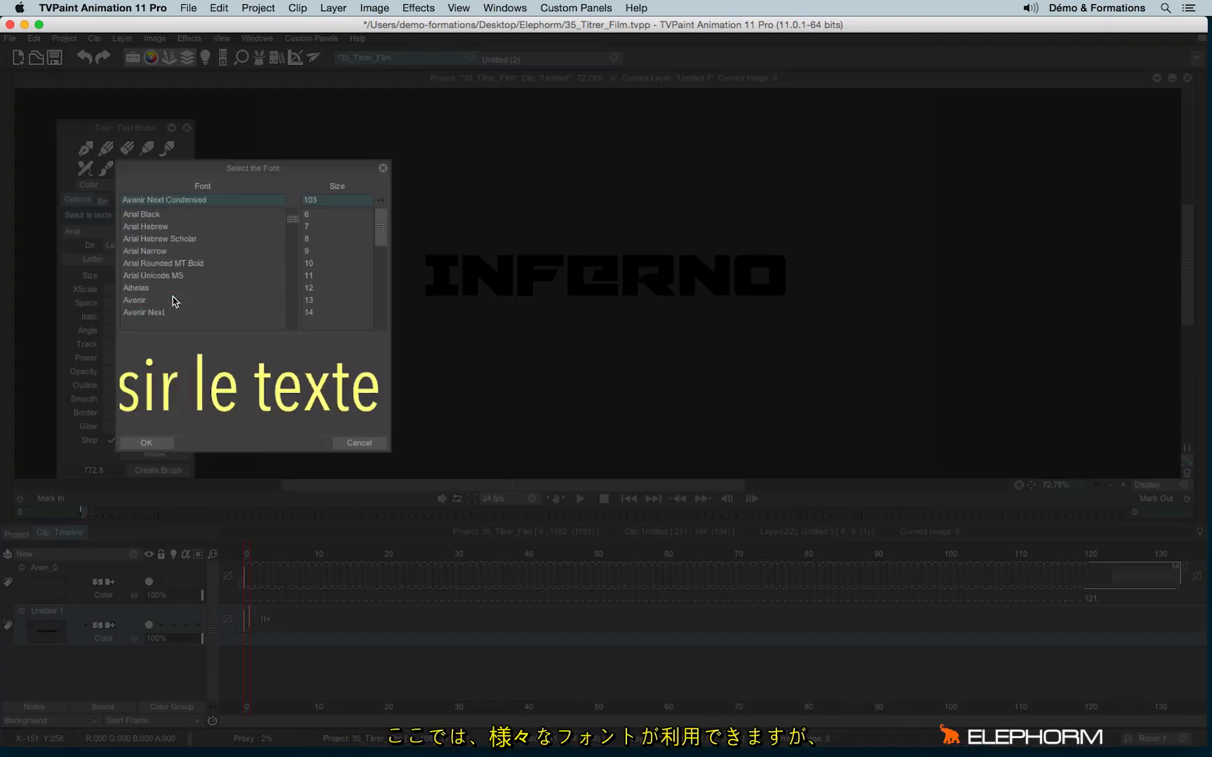
left_click(383, 169)
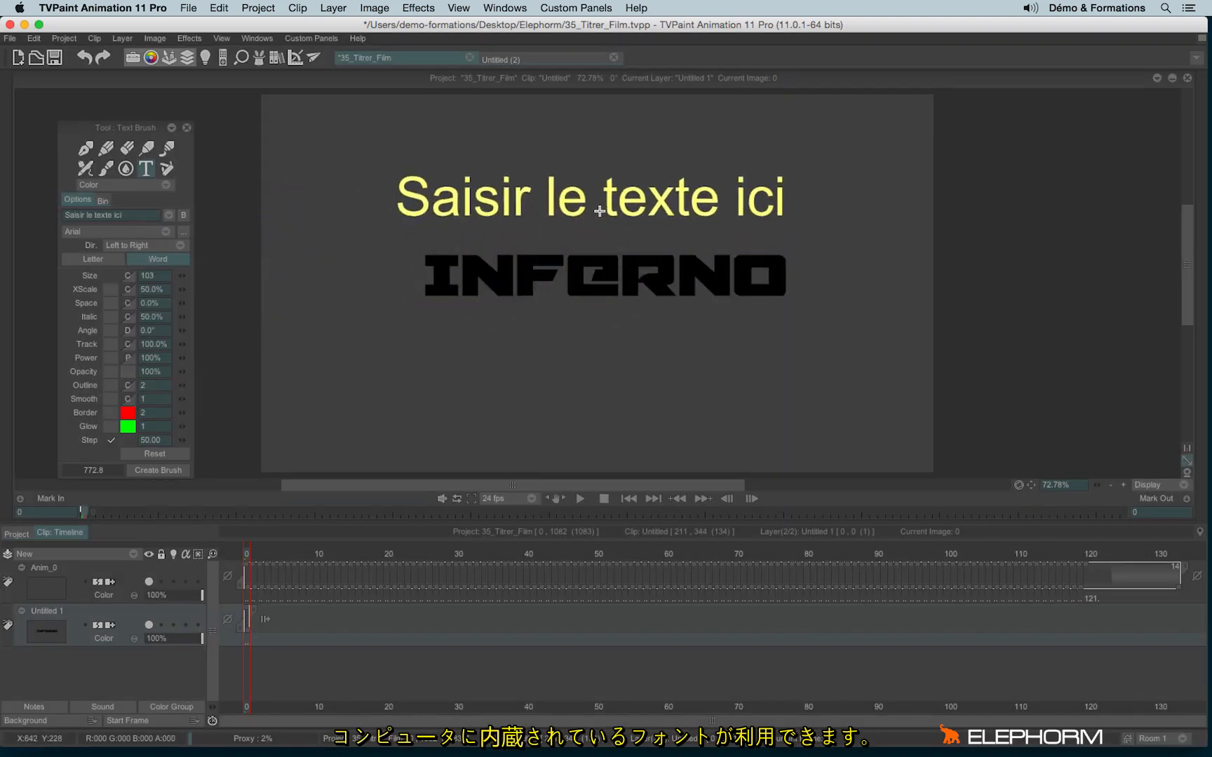
Stamp "Saisir le texte ici" above the INFERNO title and turn the Untitled 1 layer into a hidden, collapsed stencil
left_click(608, 228)
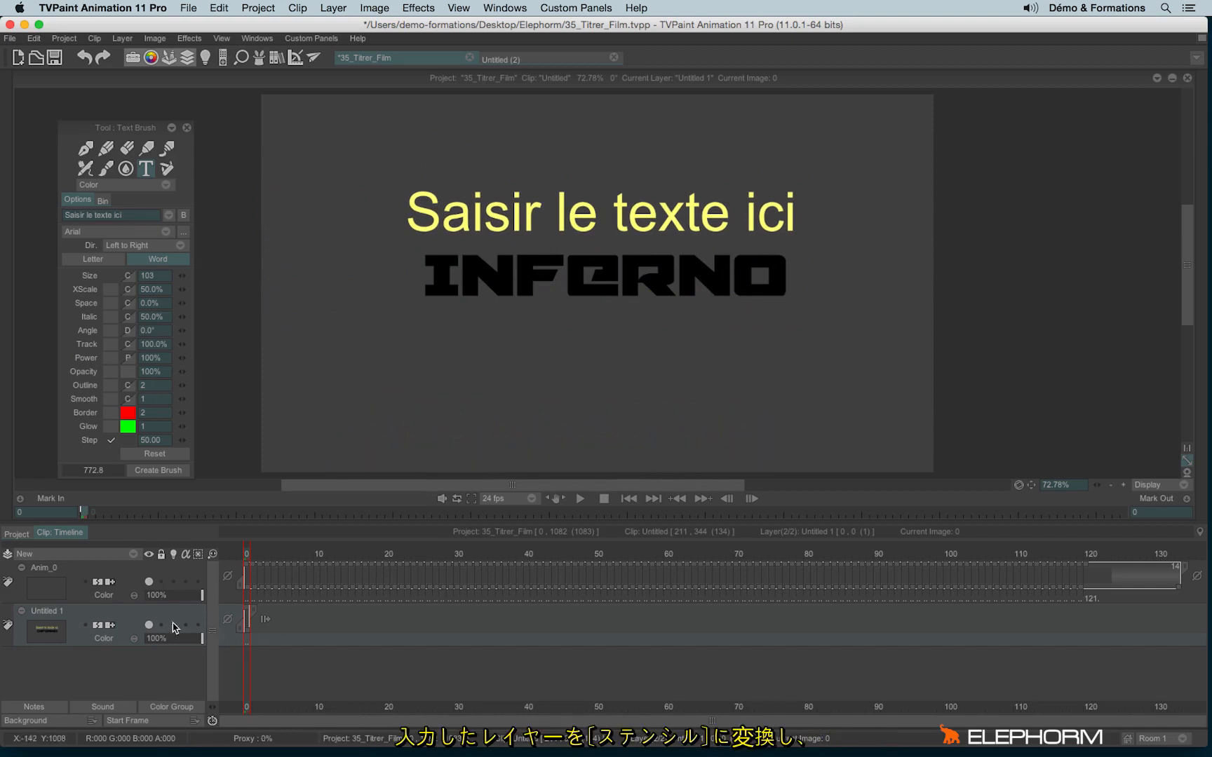
left_click(198, 625)
left_click(149, 624)
left_click(23, 610)
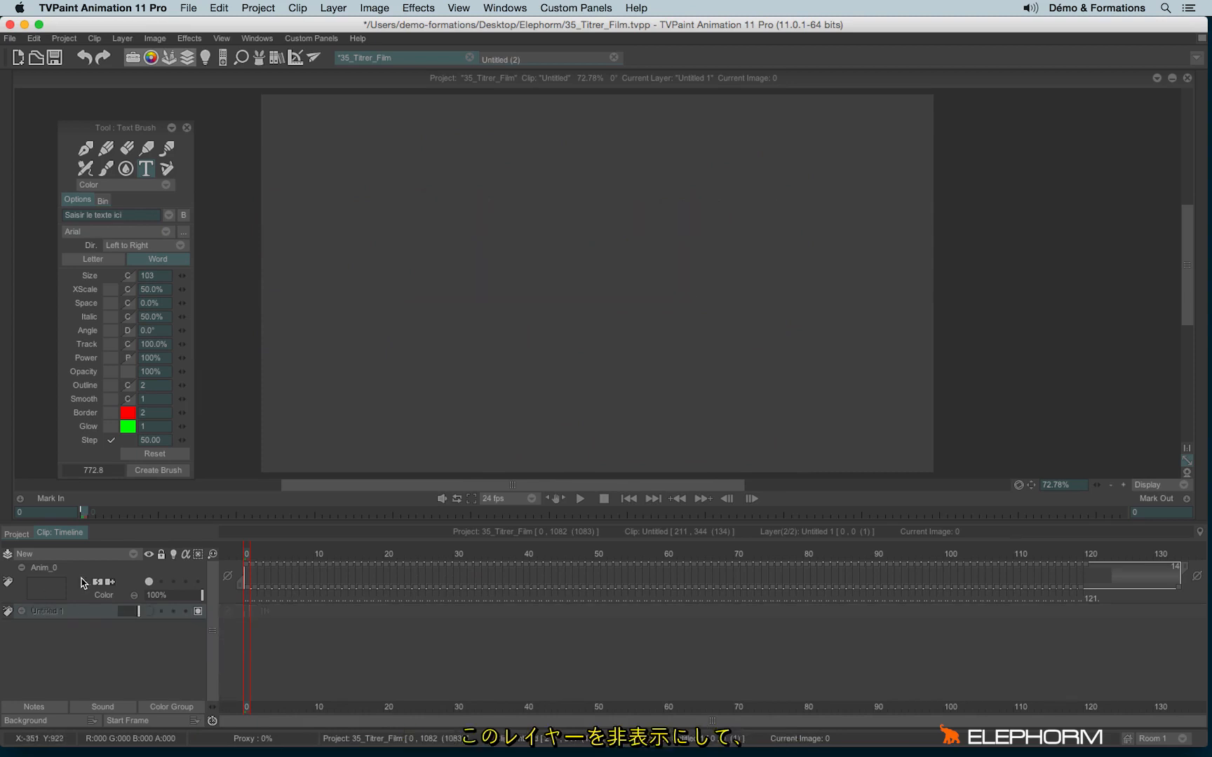
Open the FX Stack for the Anim_0 layer and play the FireWall particle preview, returning to frame 0
left_click(89, 568)
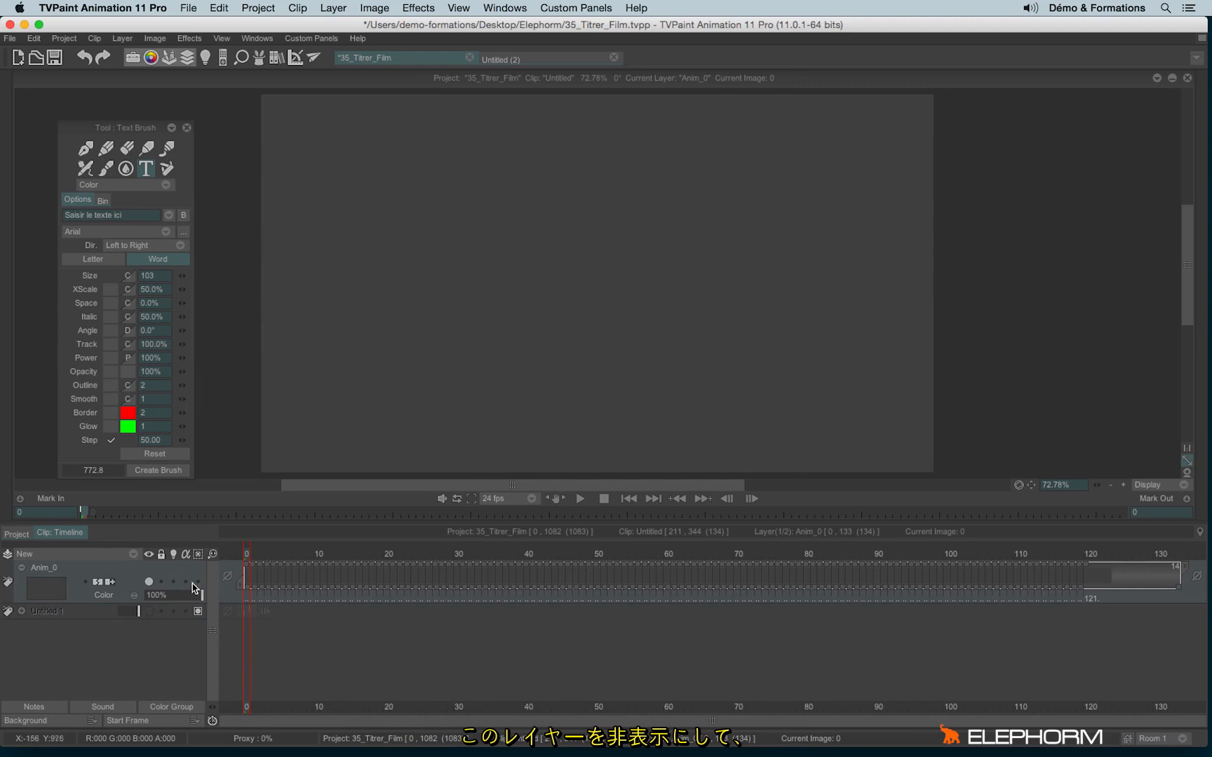
left_click(257, 58)
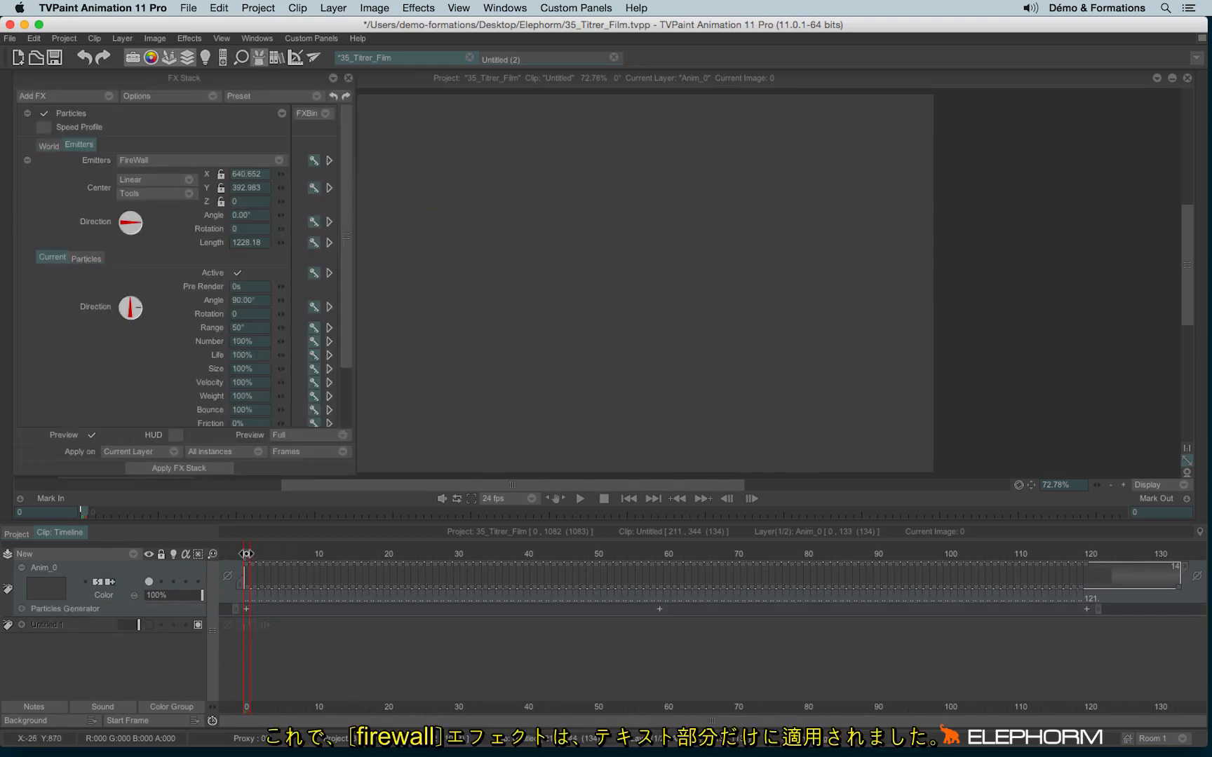
key("space")
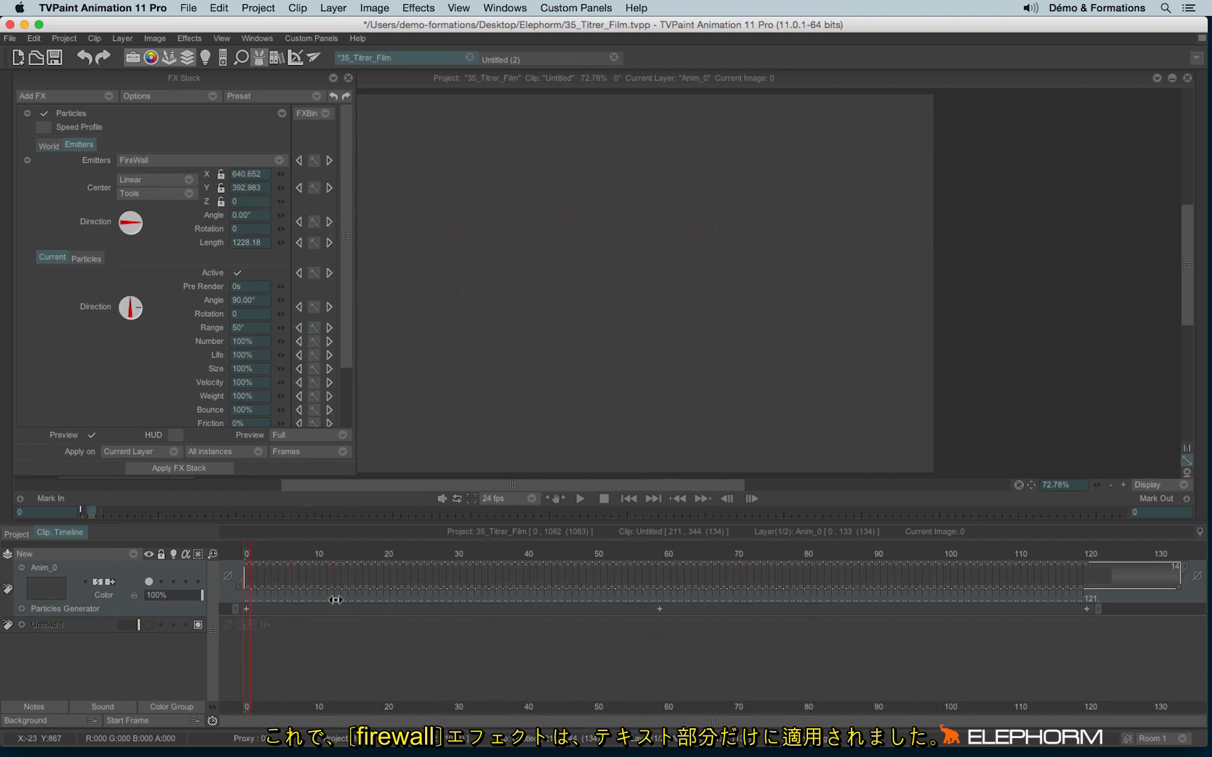
key("space")
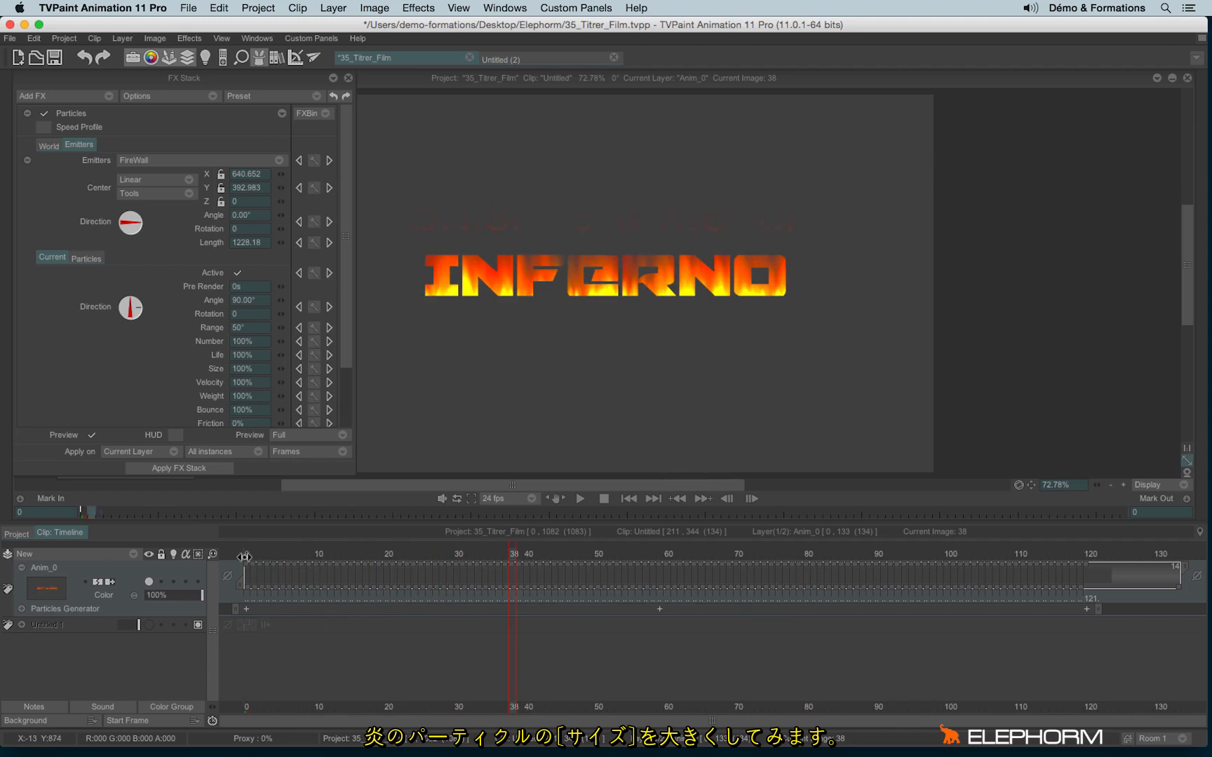
left_click(247, 555)
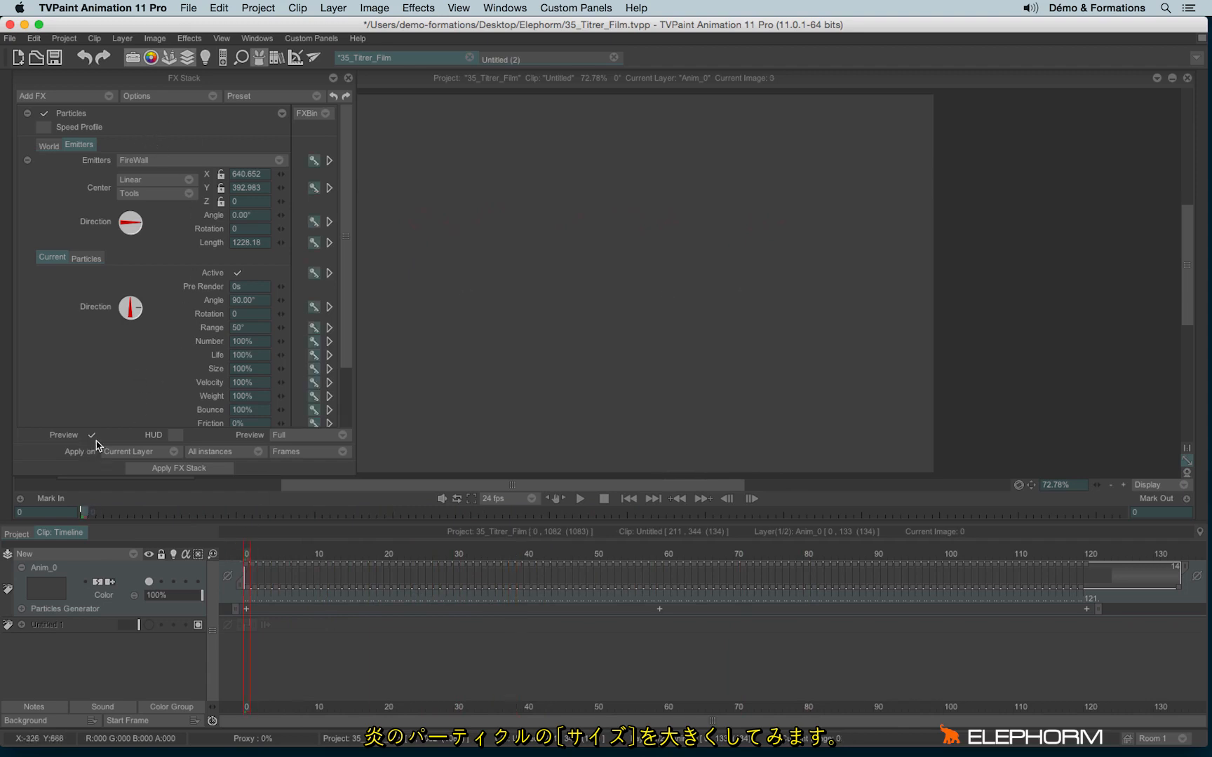
Show the emitter HUD and raise the FireWall emitter at frame 0 to a center Y of about 265
left_click(175, 435)
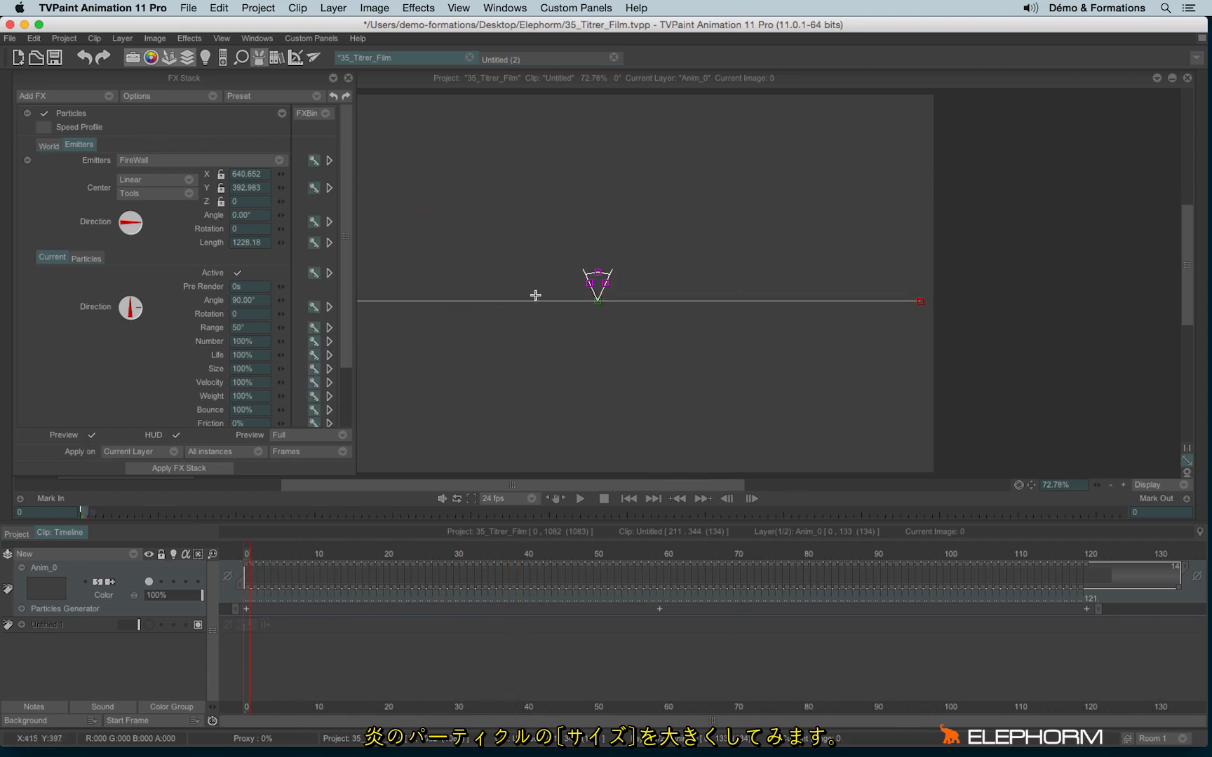
left_click_drag(249, 554, 209, 562)
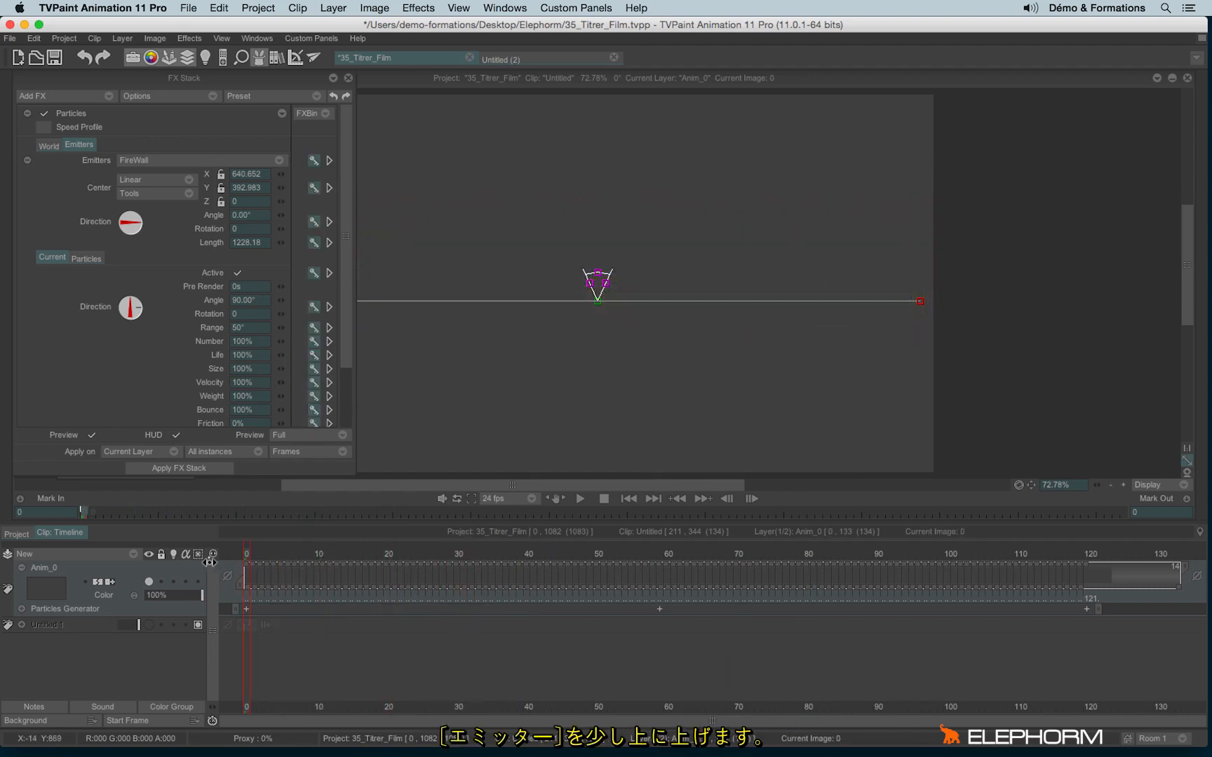
left_click_drag(599, 301, 596, 268)
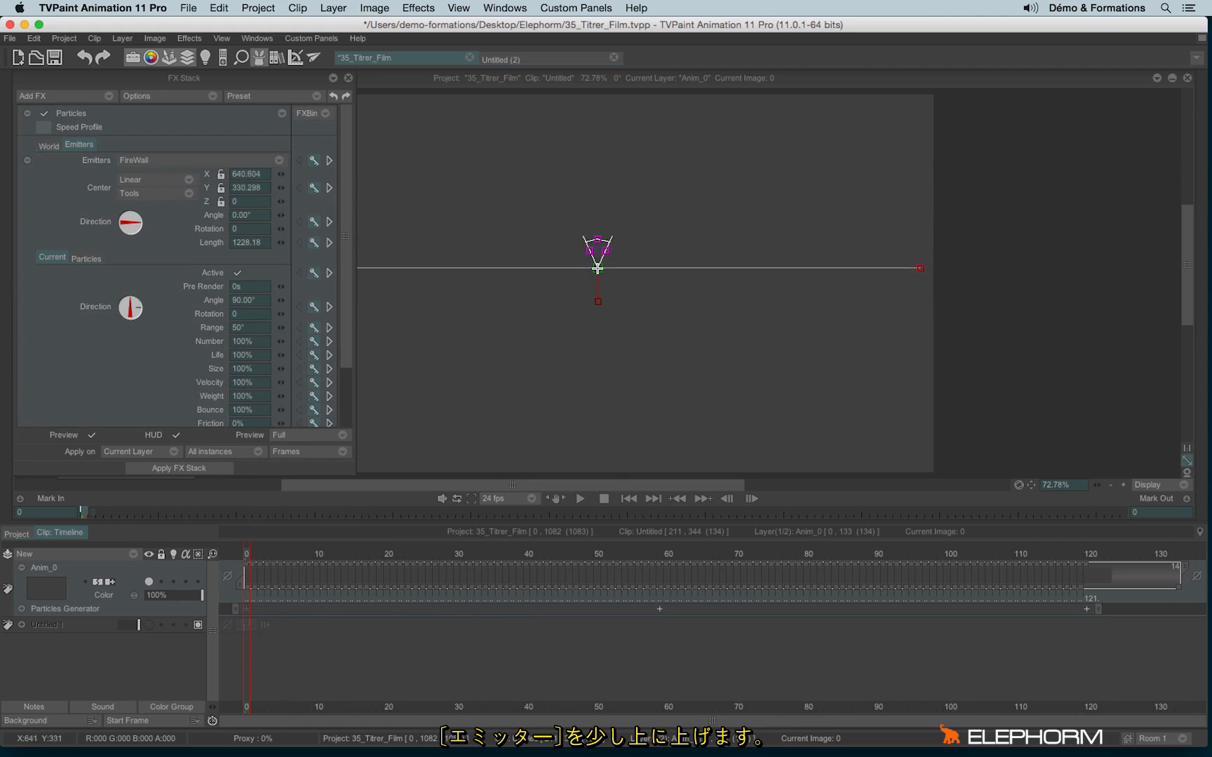
mouse_move(249, 553)
left_mouse_down()
mouse_move(558, 537)
mouse_move(434, 556)
mouse_move(226, 551)
left_mouse_up()
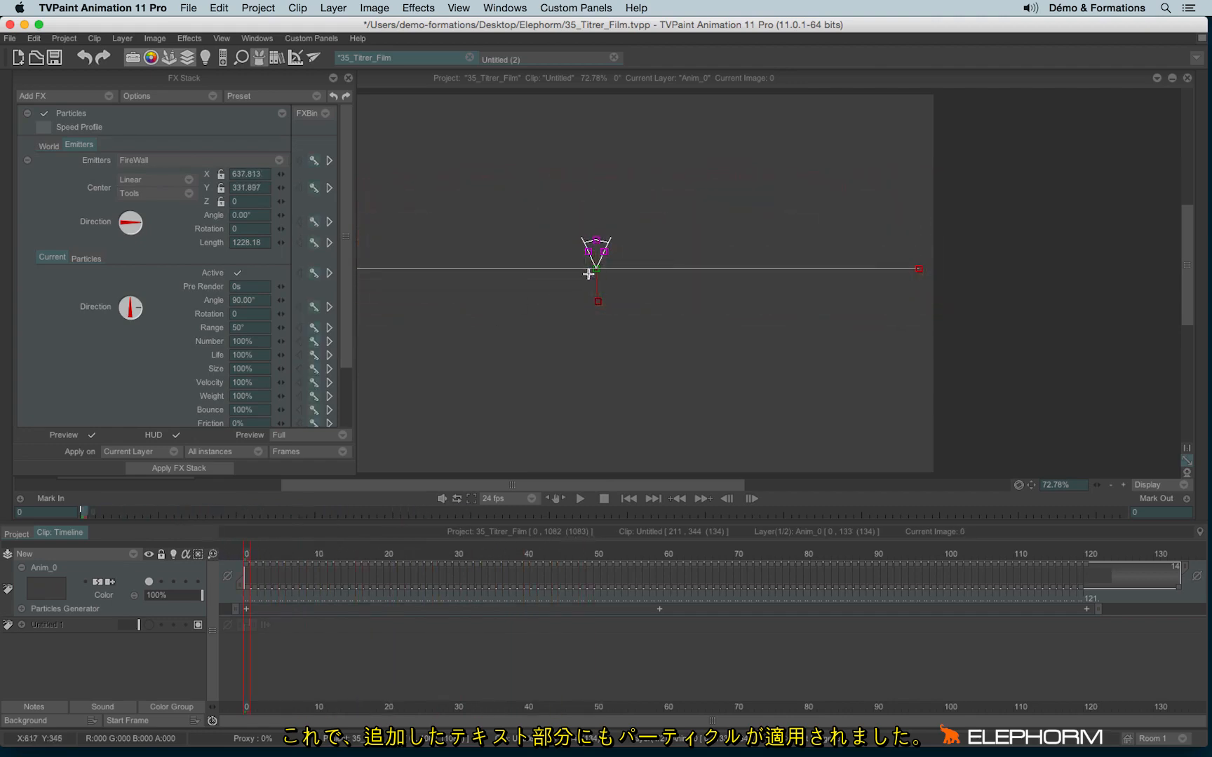
left_click_drag(596, 263, 596, 228)
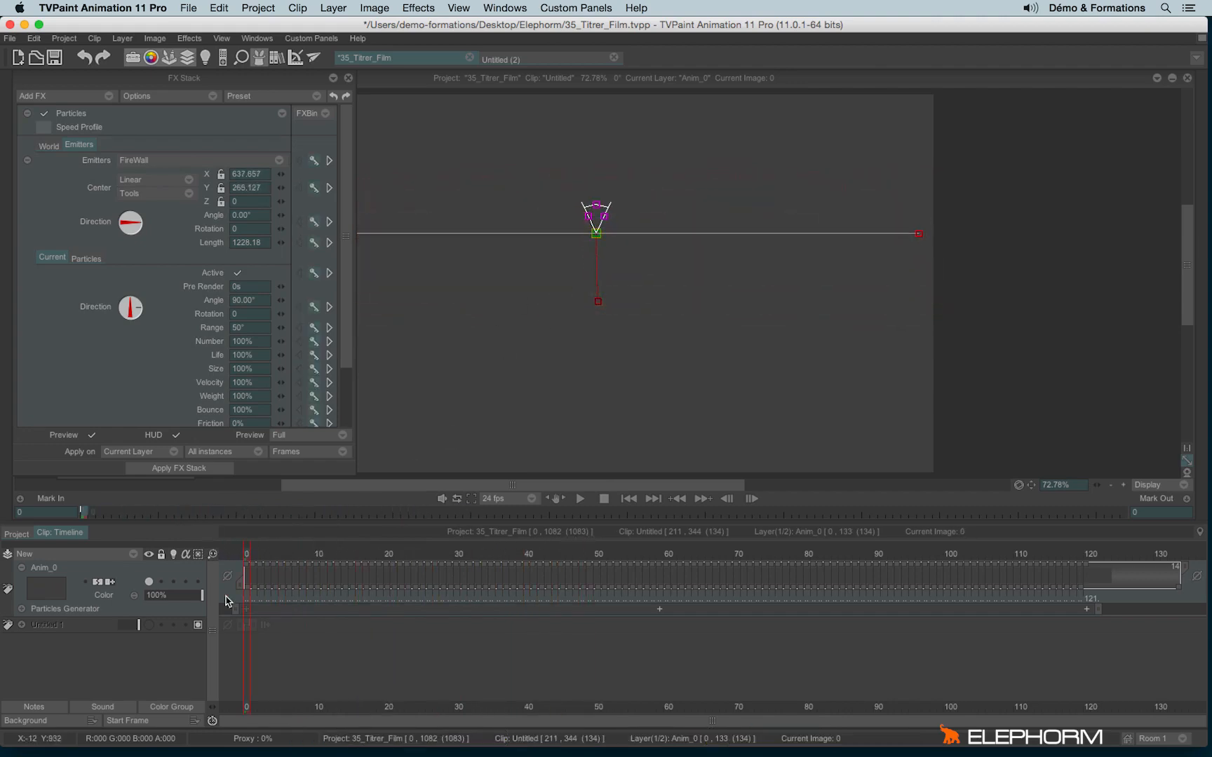
Hide the emitter HUD and scrub through the flaming title animation to frame 118, closing the FX Stack
left_click(177, 435)
left_click_drag(247, 554, 1076, 584)
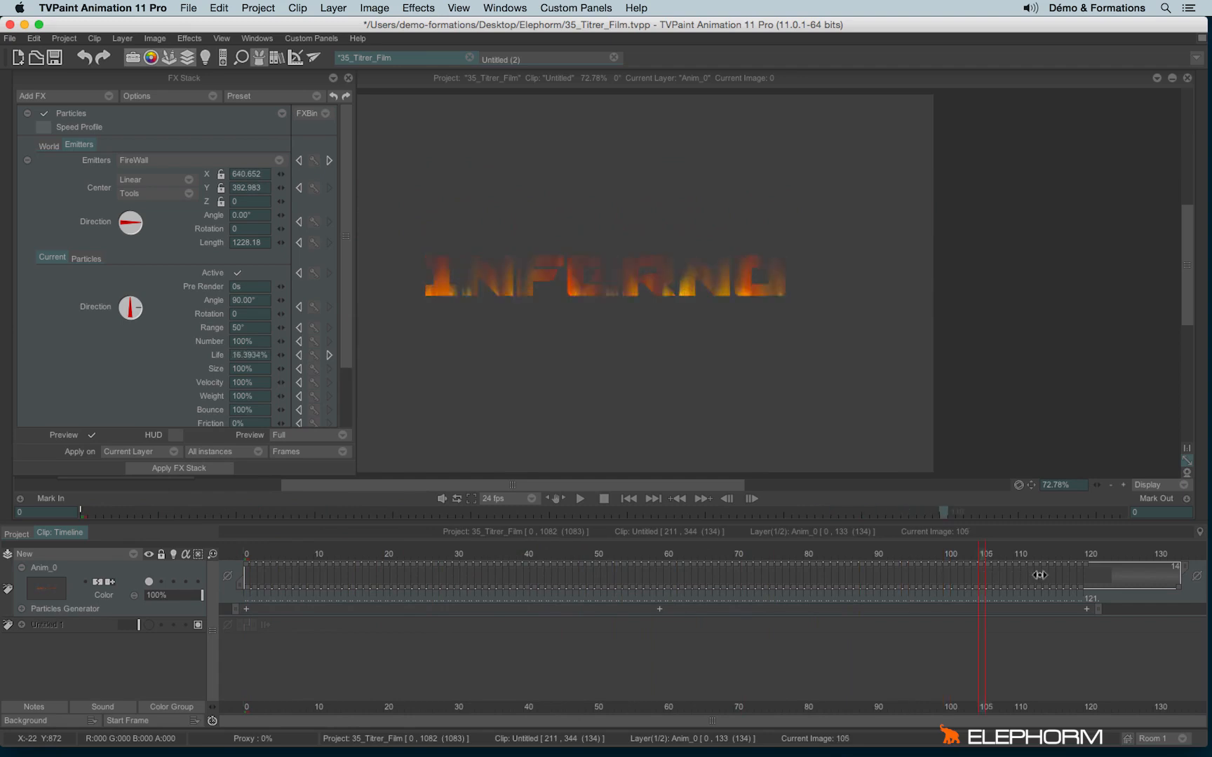
left_click(346, 96)
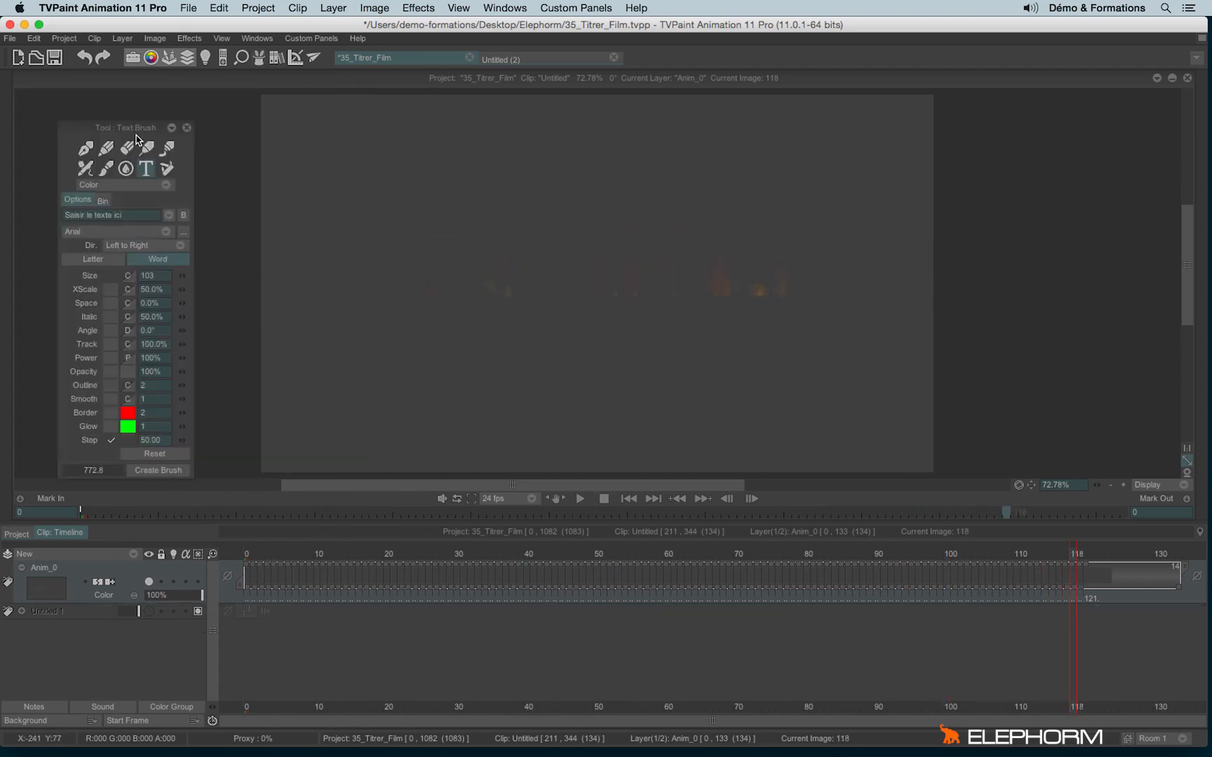
Dock the floating tool settings back in the sidebar and activate the Pen Brush
mouse_move(143, 132)
left_mouse_down()
mouse_move(1, 275)
mouse_move(71, 347)
left_mouse_up()
left_click(27, 380)
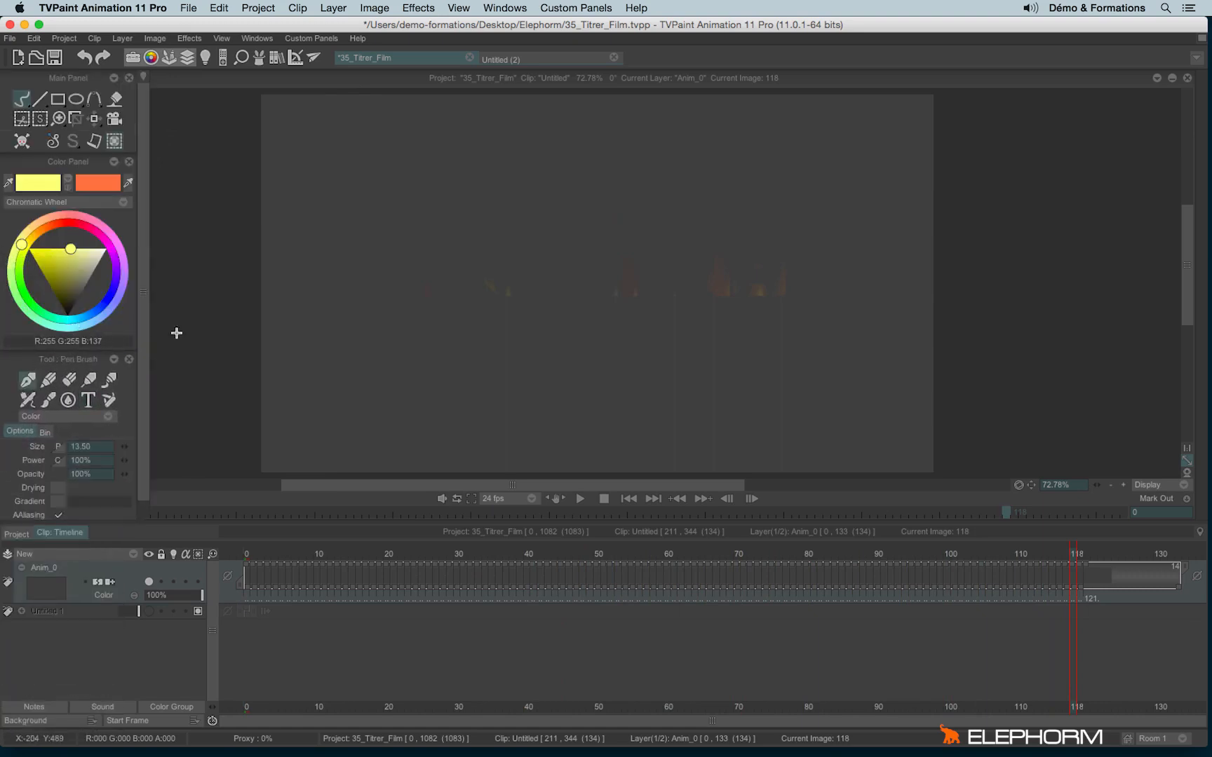
Go to the next clip and play the handwritten Ecriture title, returning to frame 0
key("Page_Down")
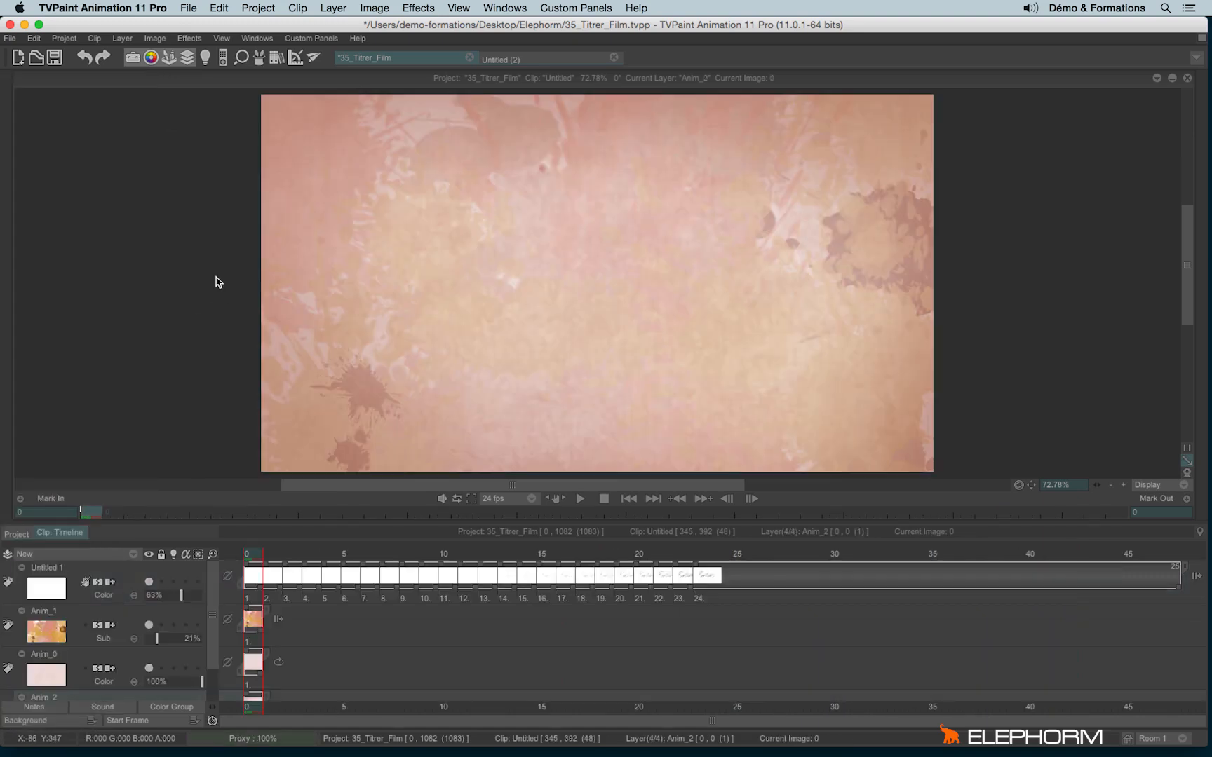
left_click(580, 499)
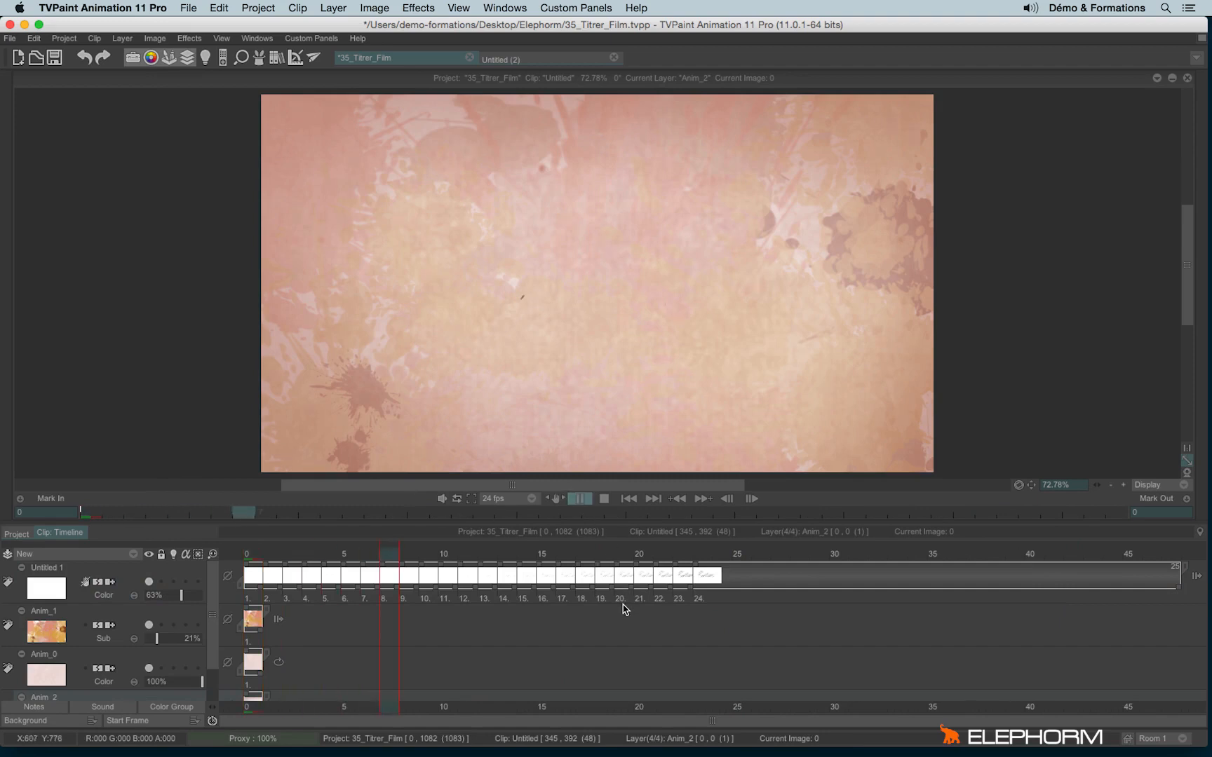
left_click(604, 498)
scroll(597, 644, "down", 1)
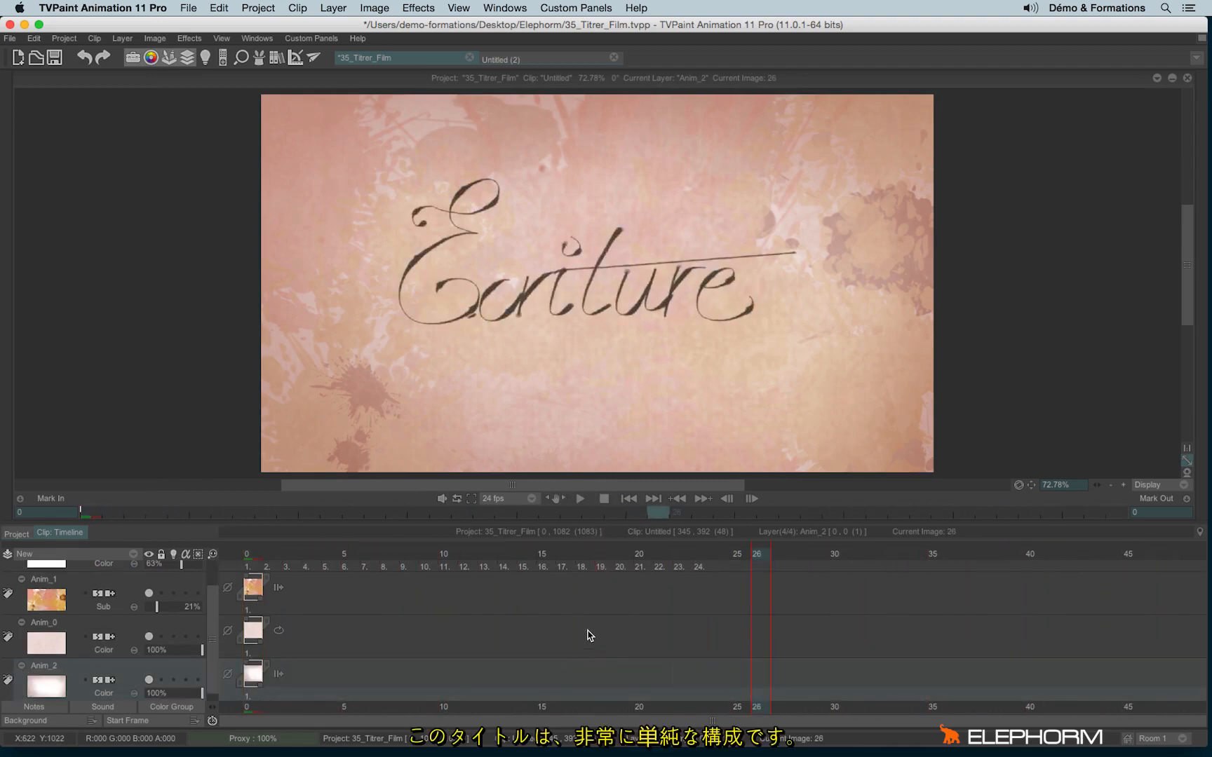
left_click(250, 559)
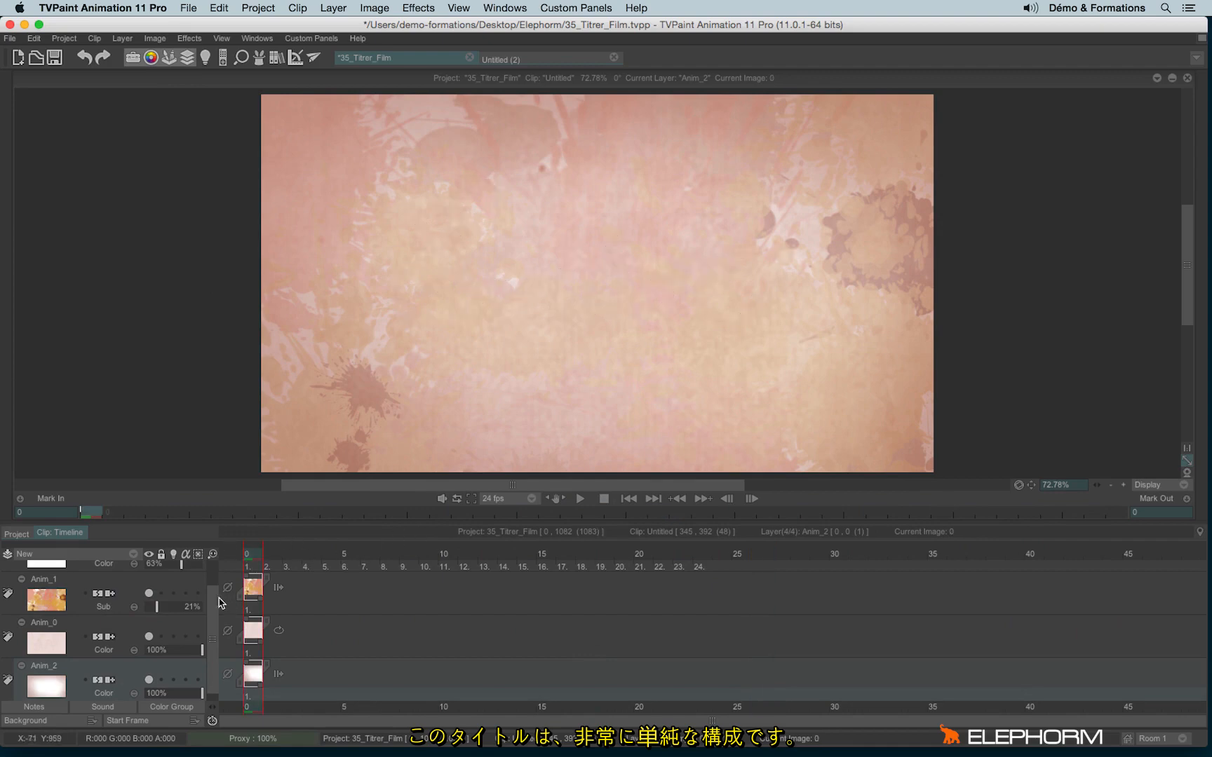
Examine the background layers Anim_1, Anim_0 and Anim_2, temporarily displaying each one on its own
scroll(209, 593, "up", 1)
scroll(209, 588, "up", 1)
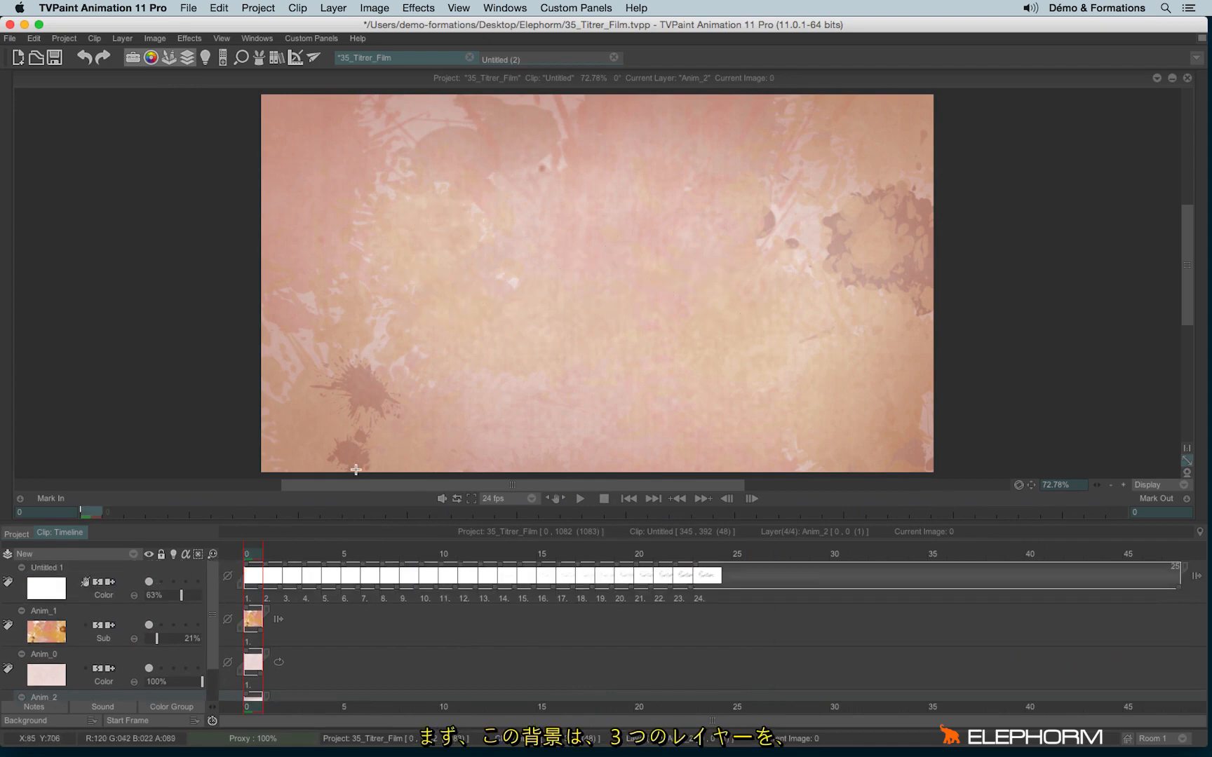
scroll(214, 603, "down", 1)
scroll(214, 603, "down", 2)
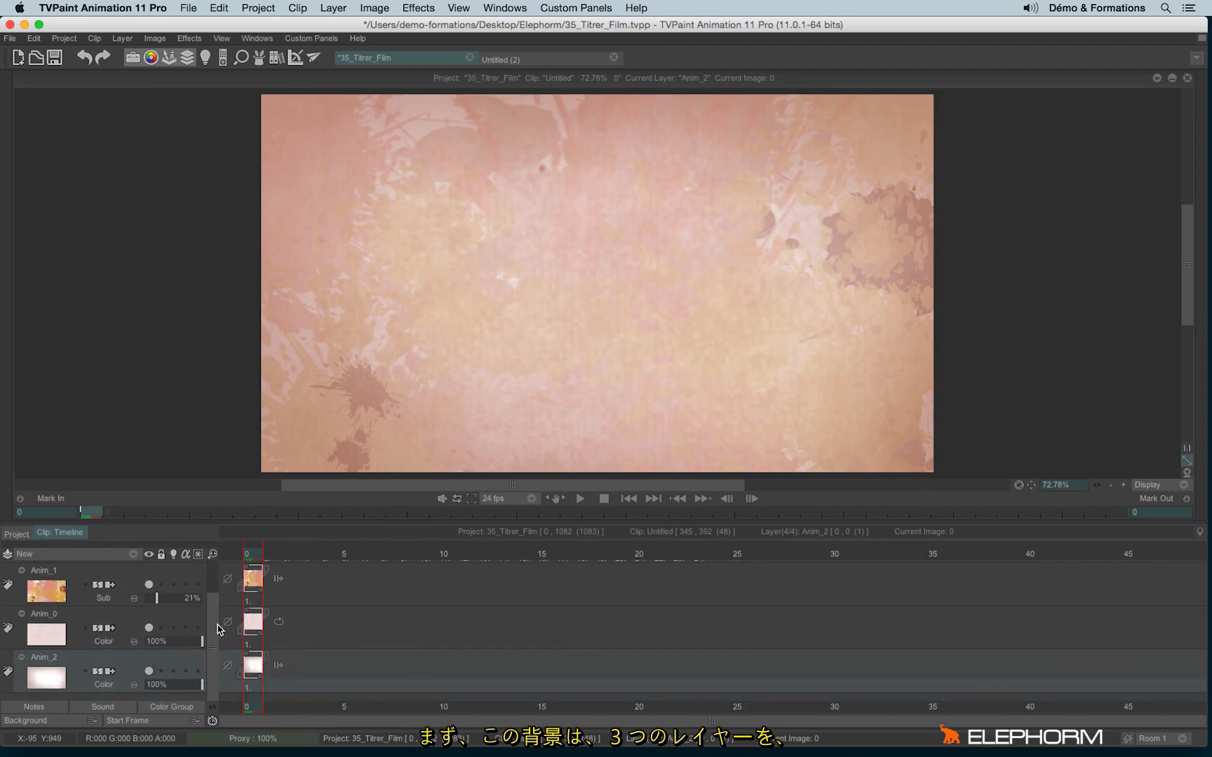
left_click(91, 607)
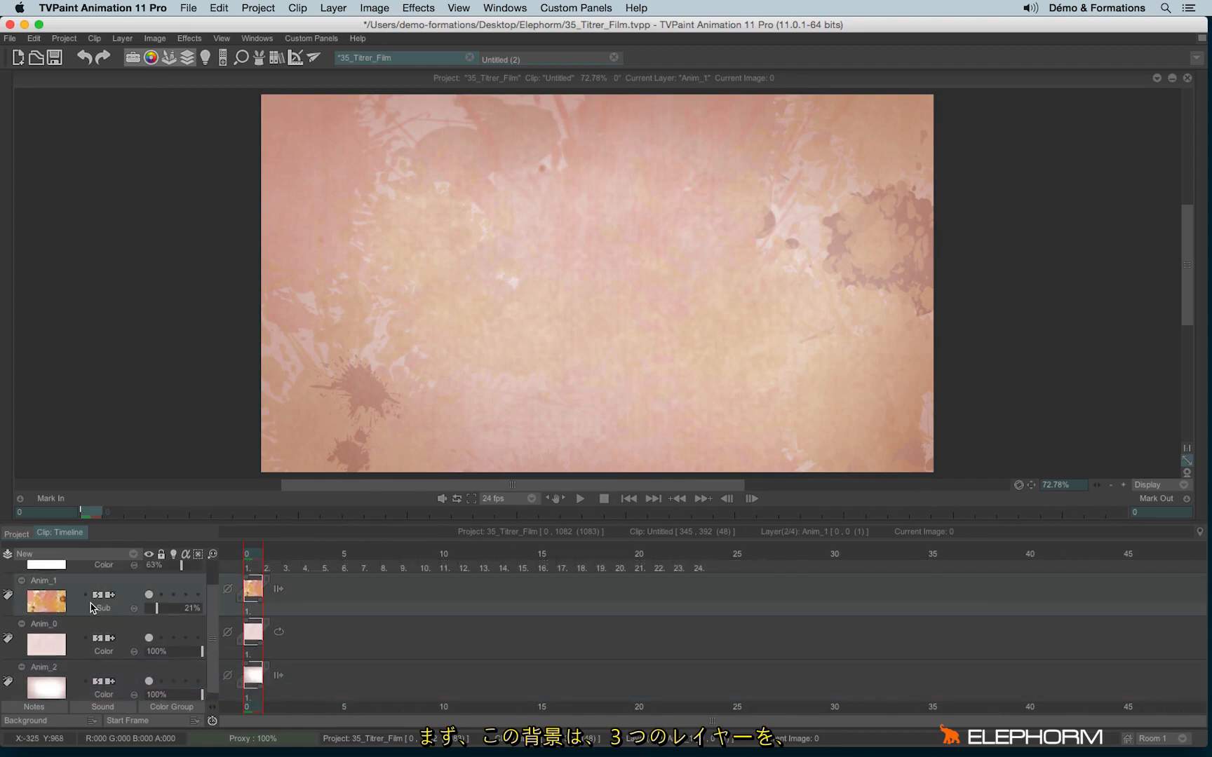
key("v")
key("Down")
key("Down")
key("Up")
key("Up")
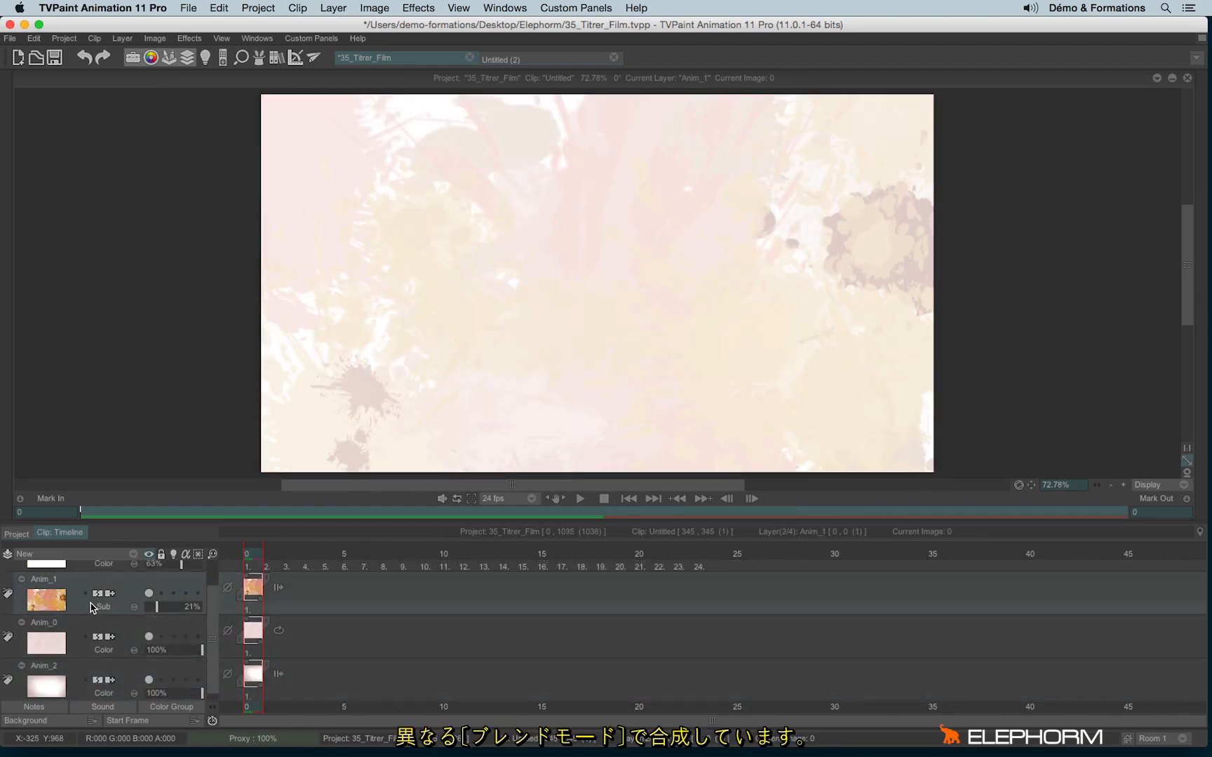
key("v")
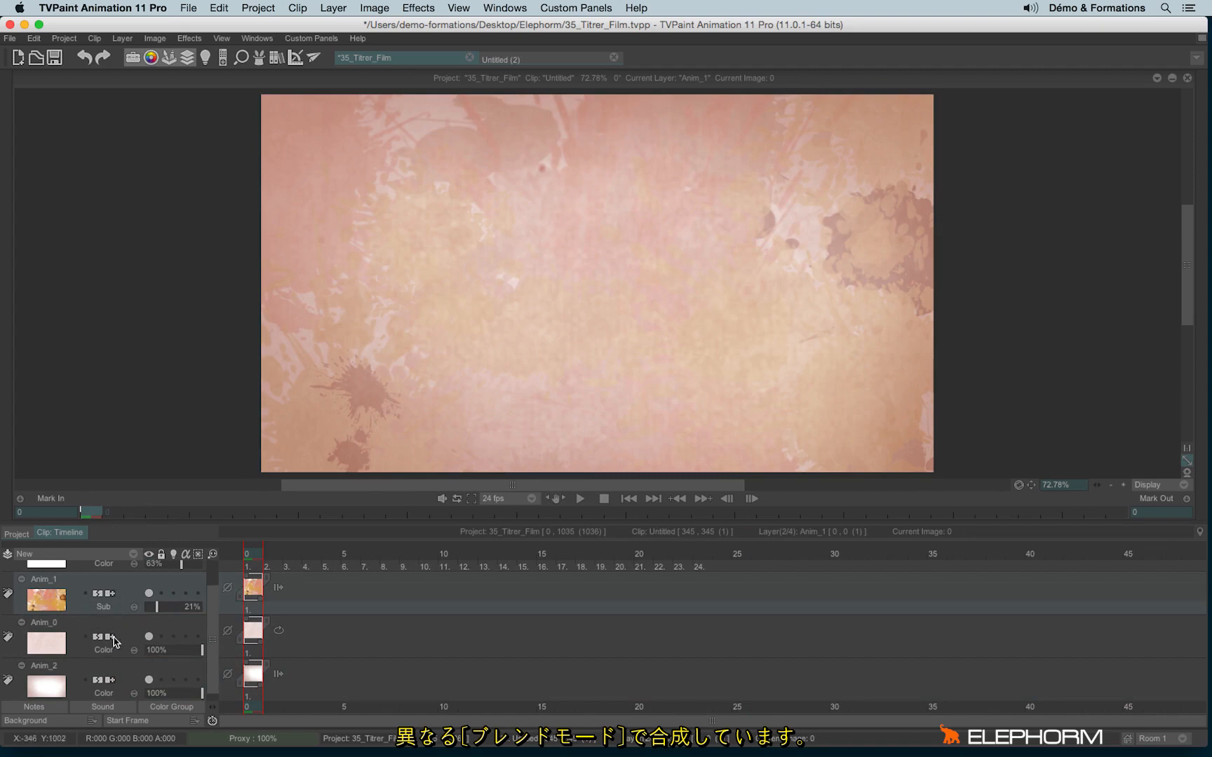
scroll(213, 610, "up", 1)
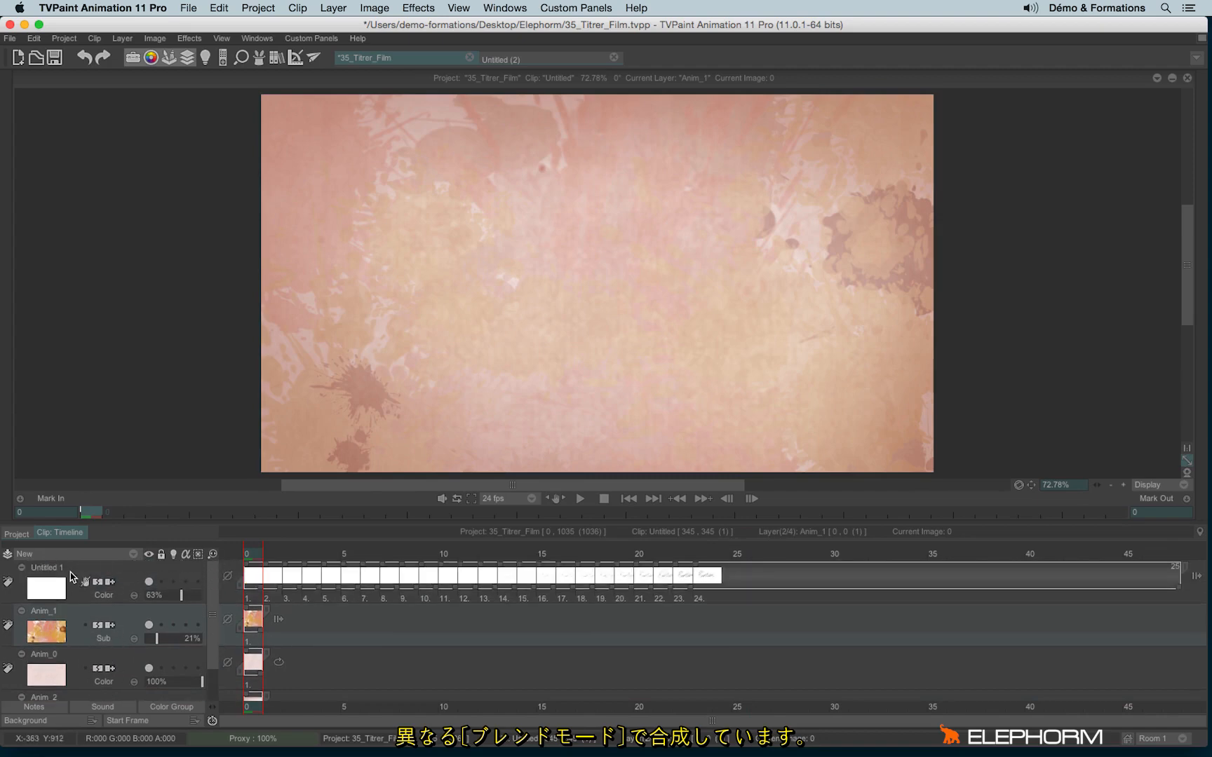
Select the Untitled 1 layer and scrub through its frame-by-frame handwriting up to frame 24
left_click(70, 576)
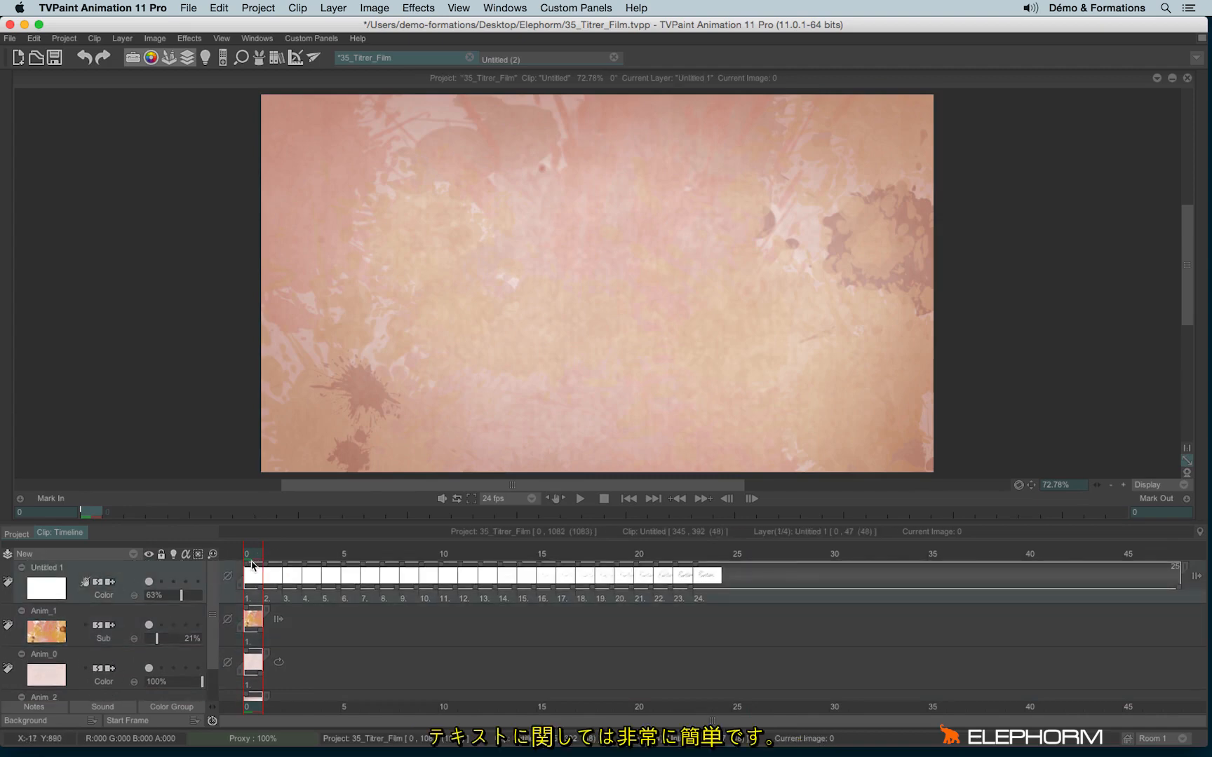
left_click_drag(250, 558, 714, 534)
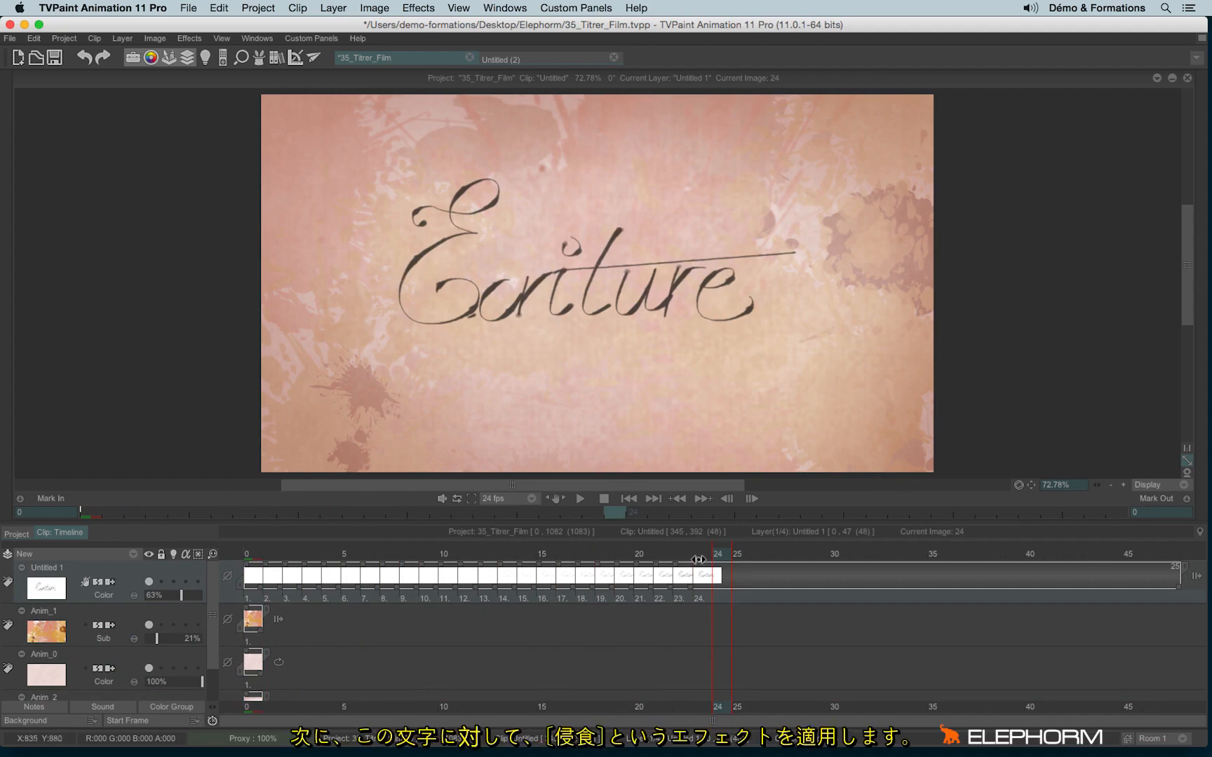
Reduce the Untitled 1 layer to the completed Ecriture image, held from frame 0 to the end of the clip
left_click(698, 560)
left_click_drag(696, 565, 251, 564)
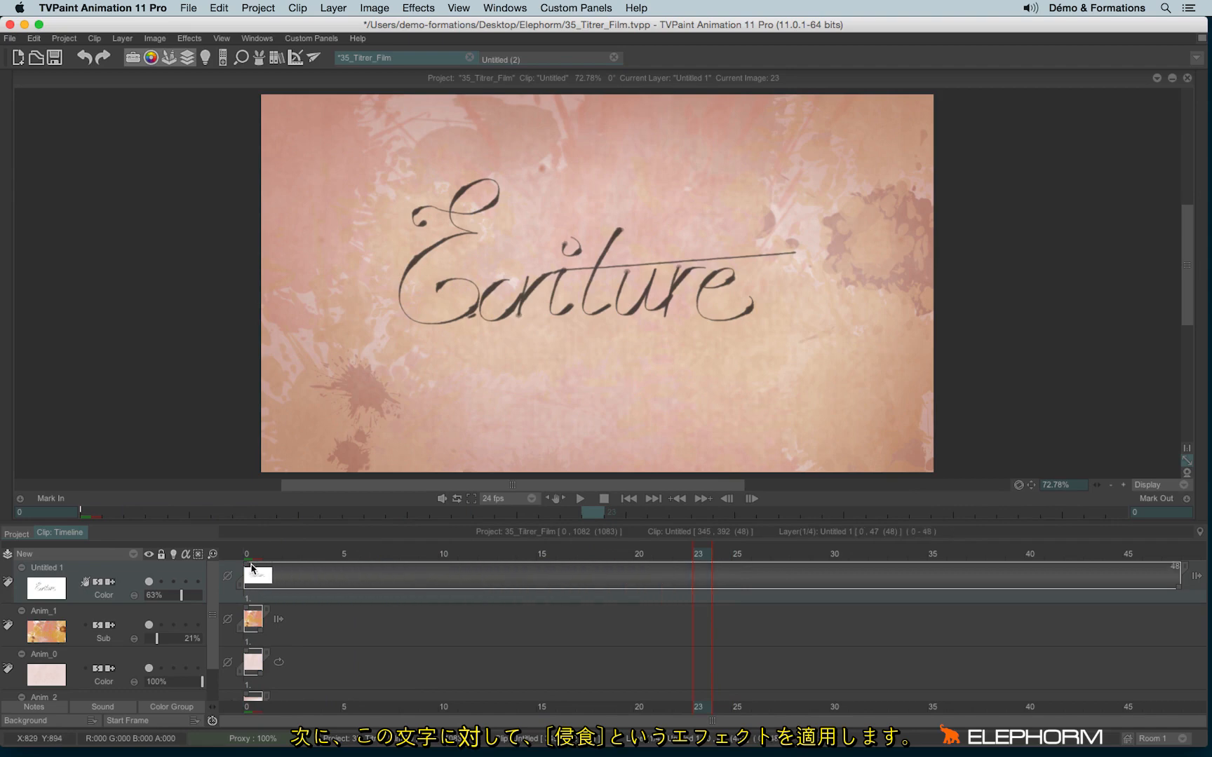
Display the FX Stack at frame 0 and look up the Stylize category among the effects that can be added
left_click(248, 555)
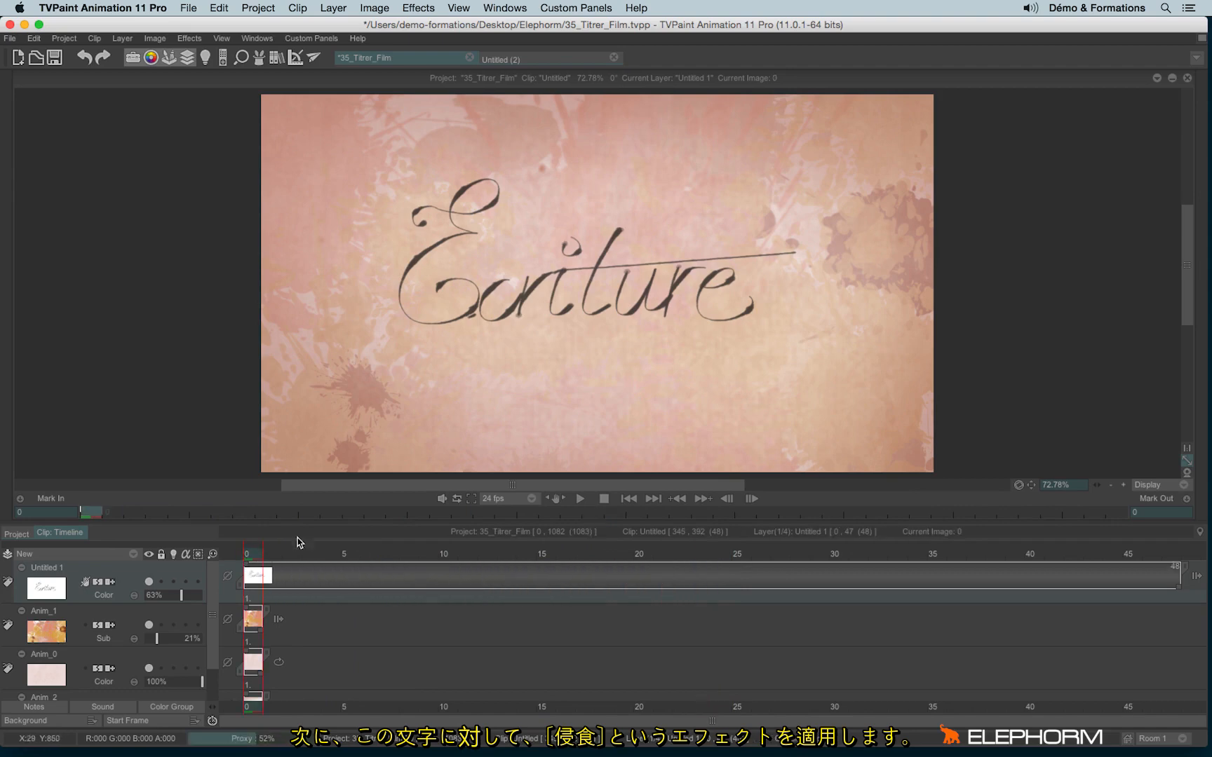
left_click(259, 57)
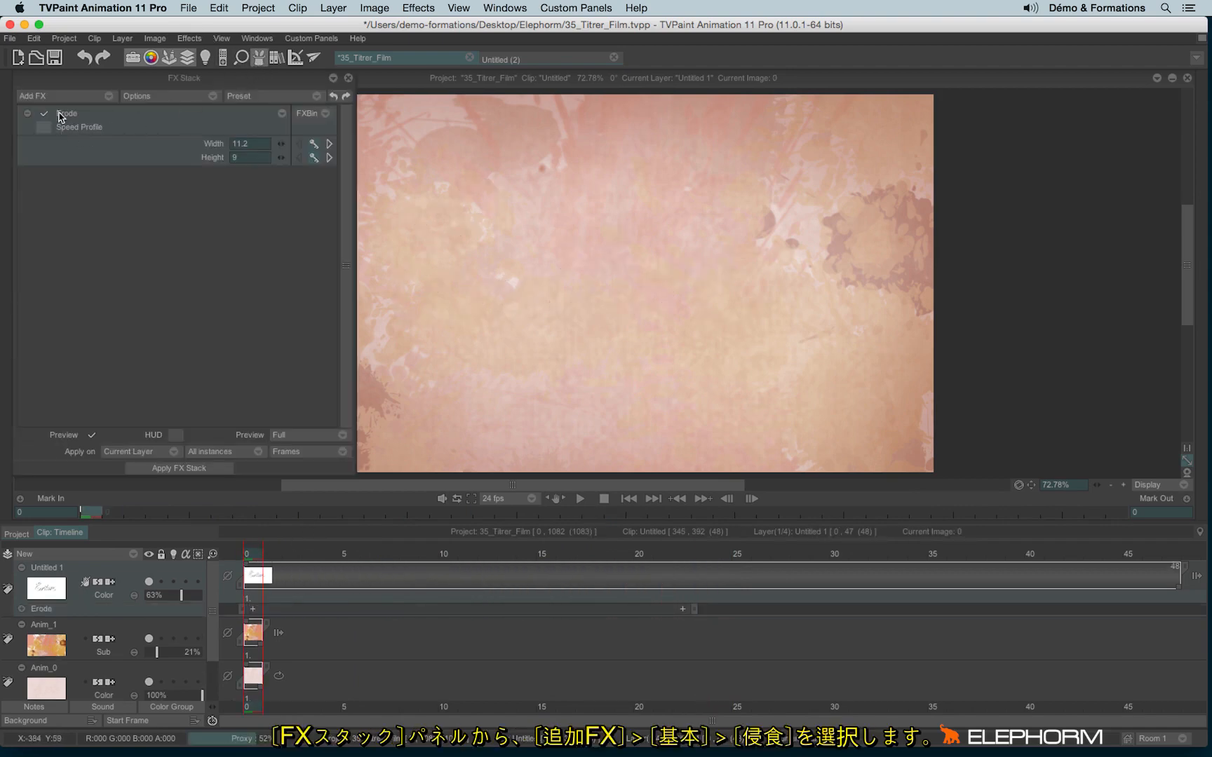
left_click(82, 96)
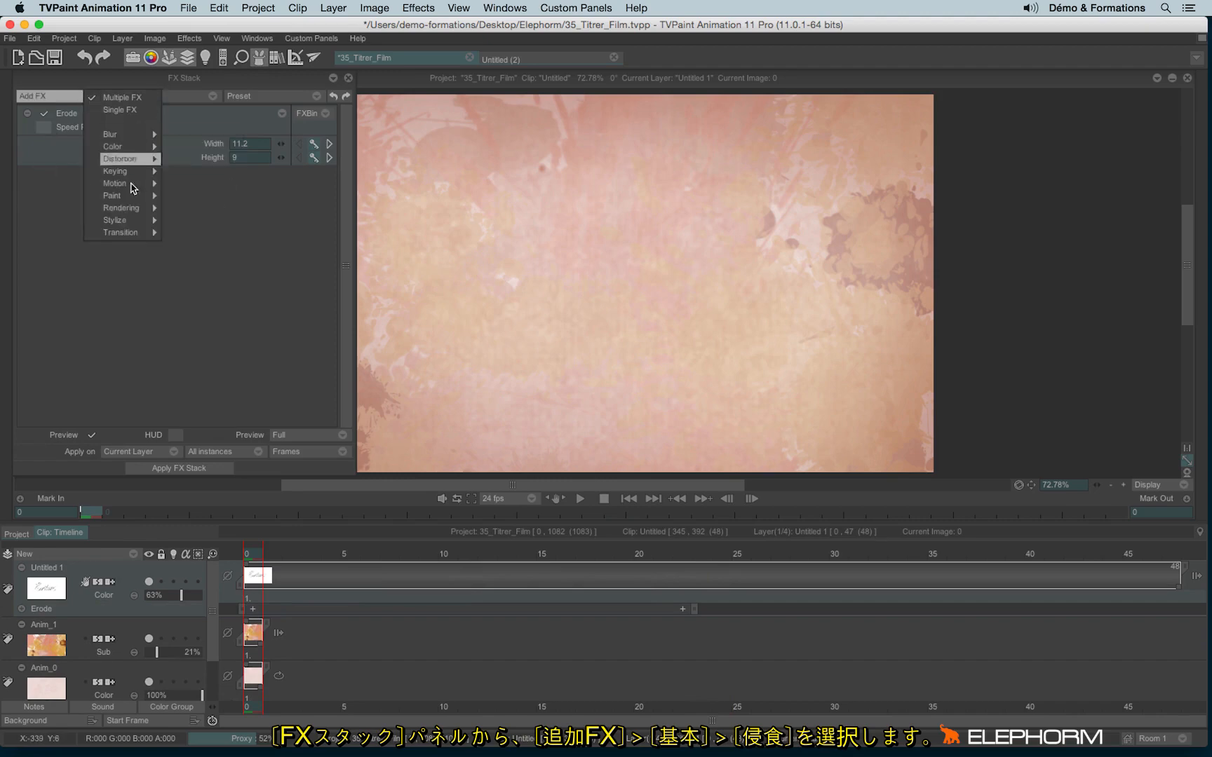
mouse_move(129, 229)
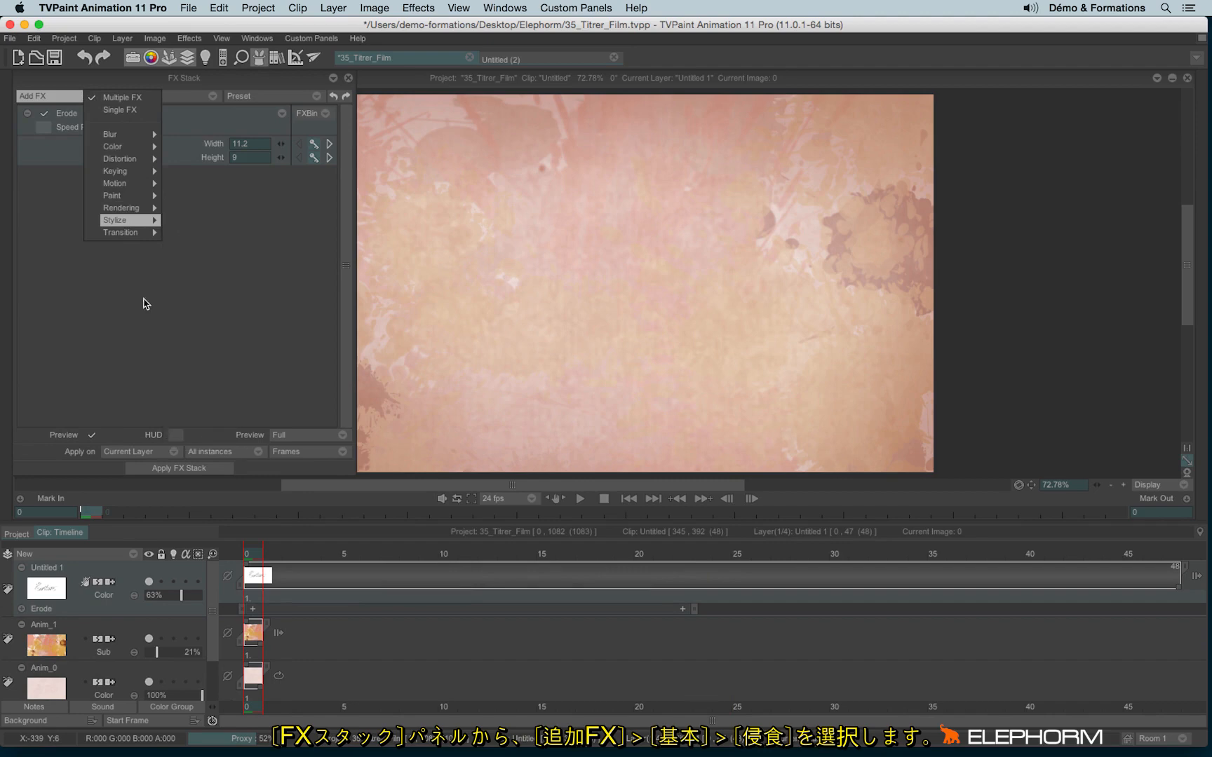
left_click(105, 295)
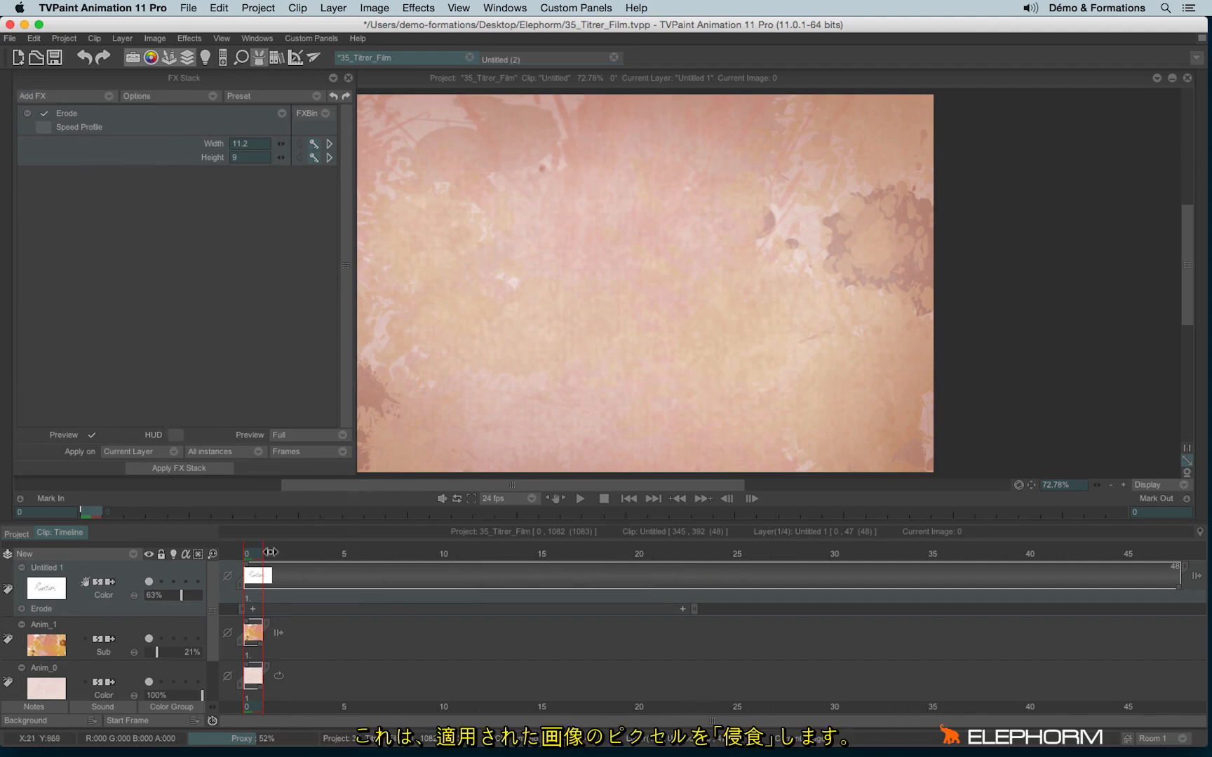
Examine the Erode effect's Width and Height keys from frame 0 to frame 22, and close the FX Stack
mouse_move(251, 556)
left_mouse_down()
mouse_move(682, 564)
mouse_move(251, 563)
left_mouse_up()
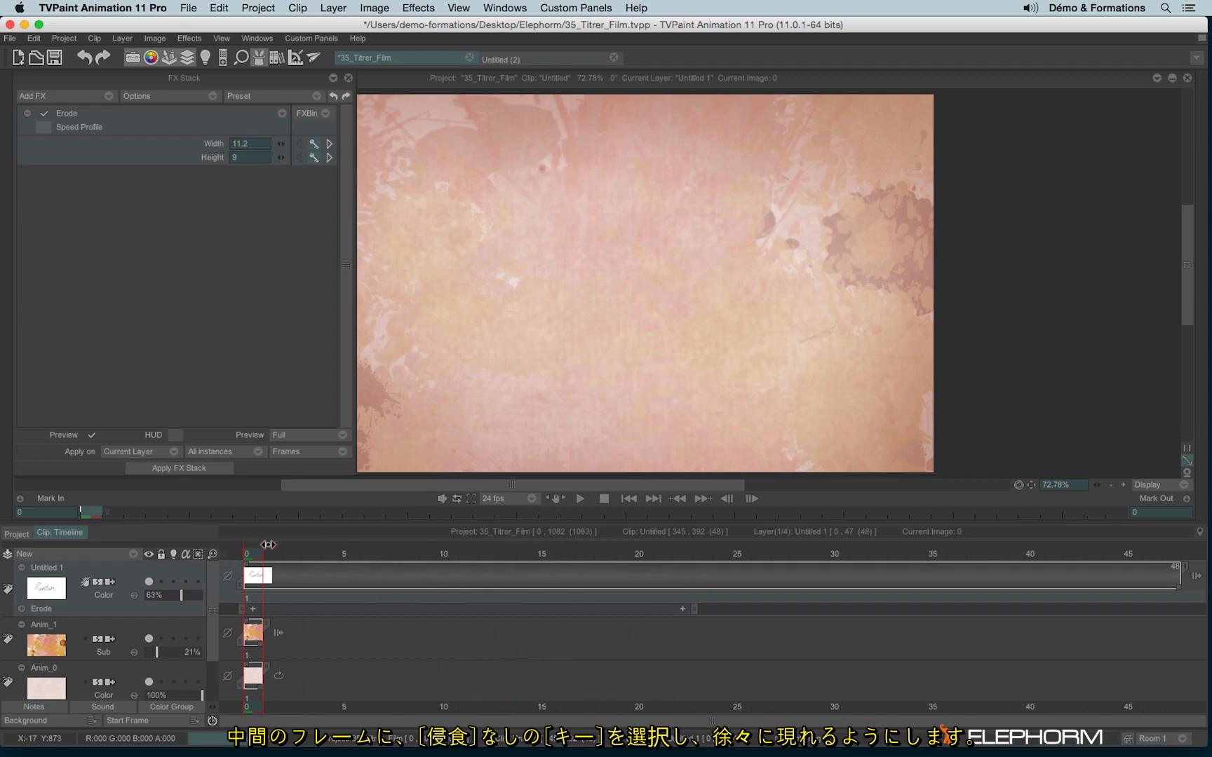
left_click_drag(259, 554, 686, 564)
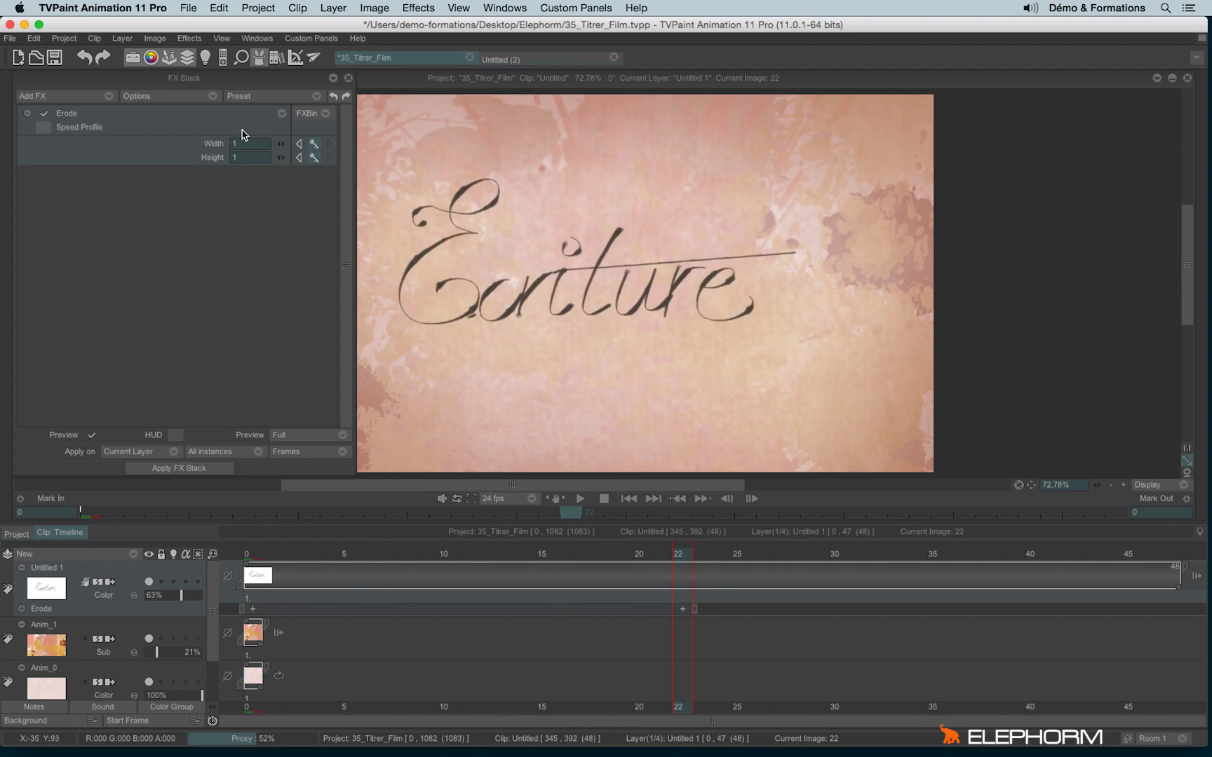
left_click(349, 78)
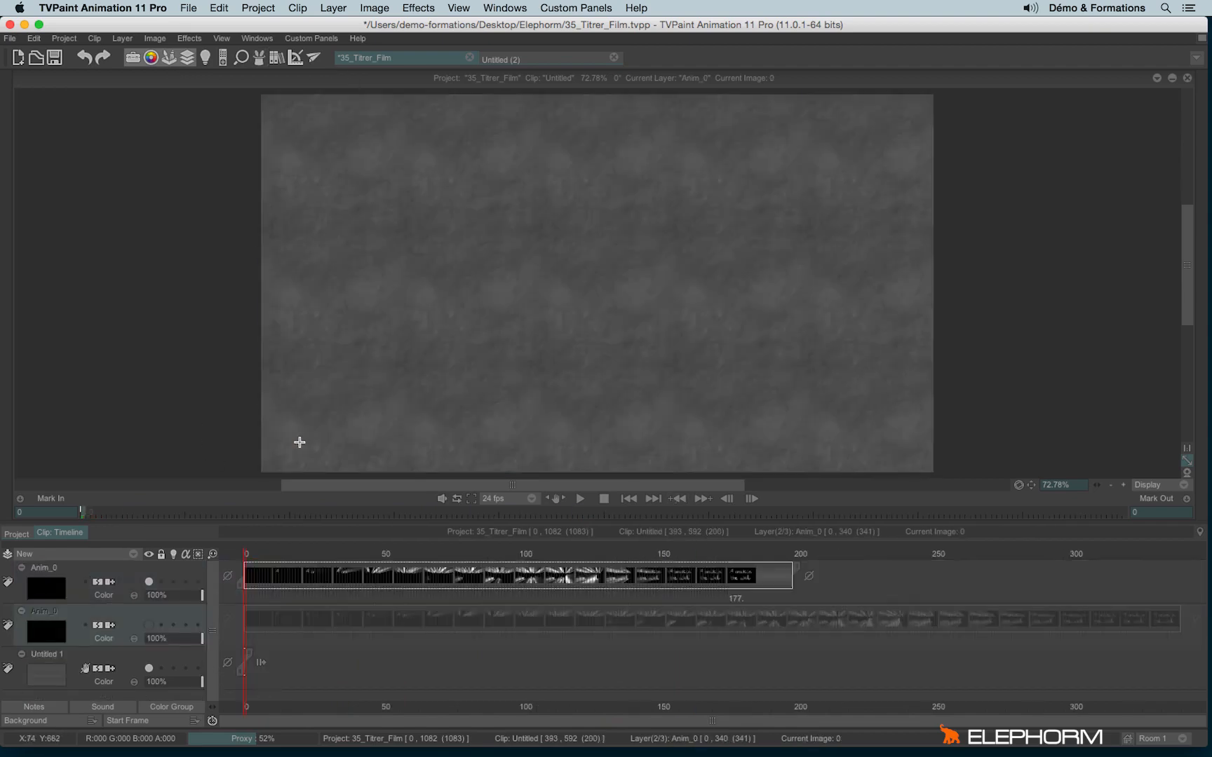
Play the "A crack in the wall" title and scrub back through its handwriting to frame 6
left_click(579, 499)
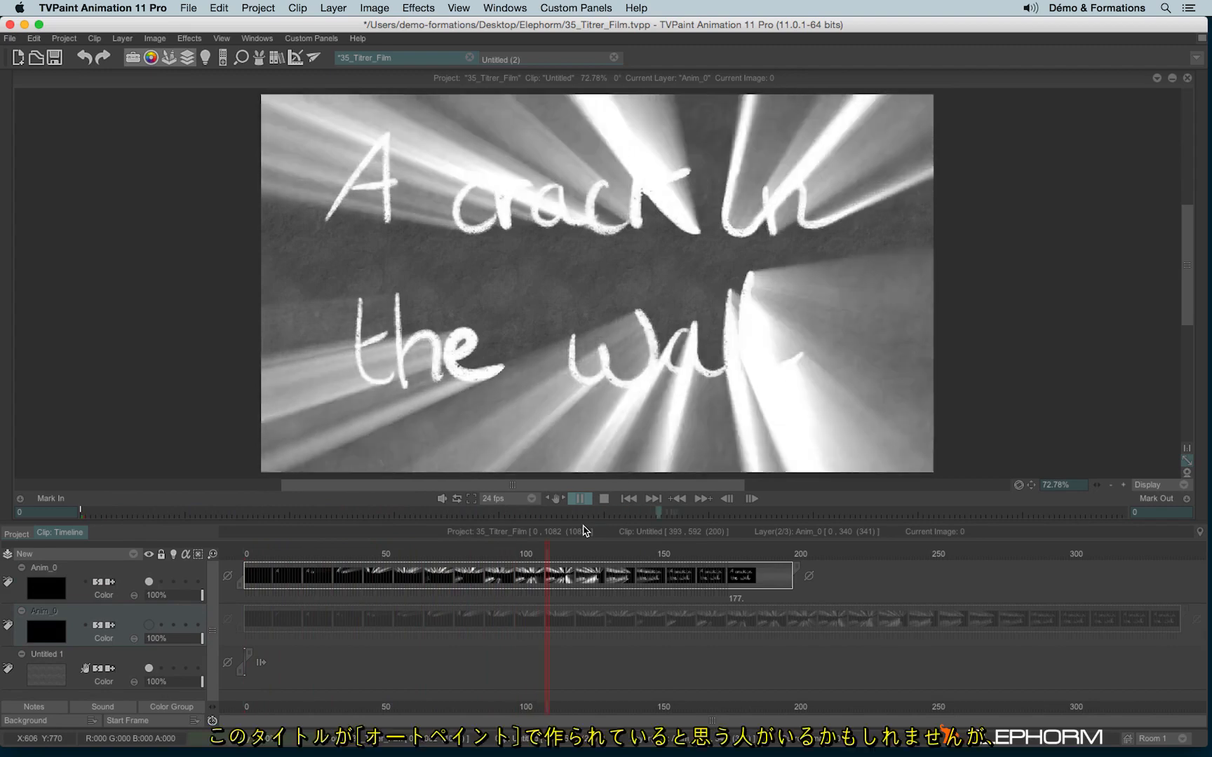
left_click(626, 559)
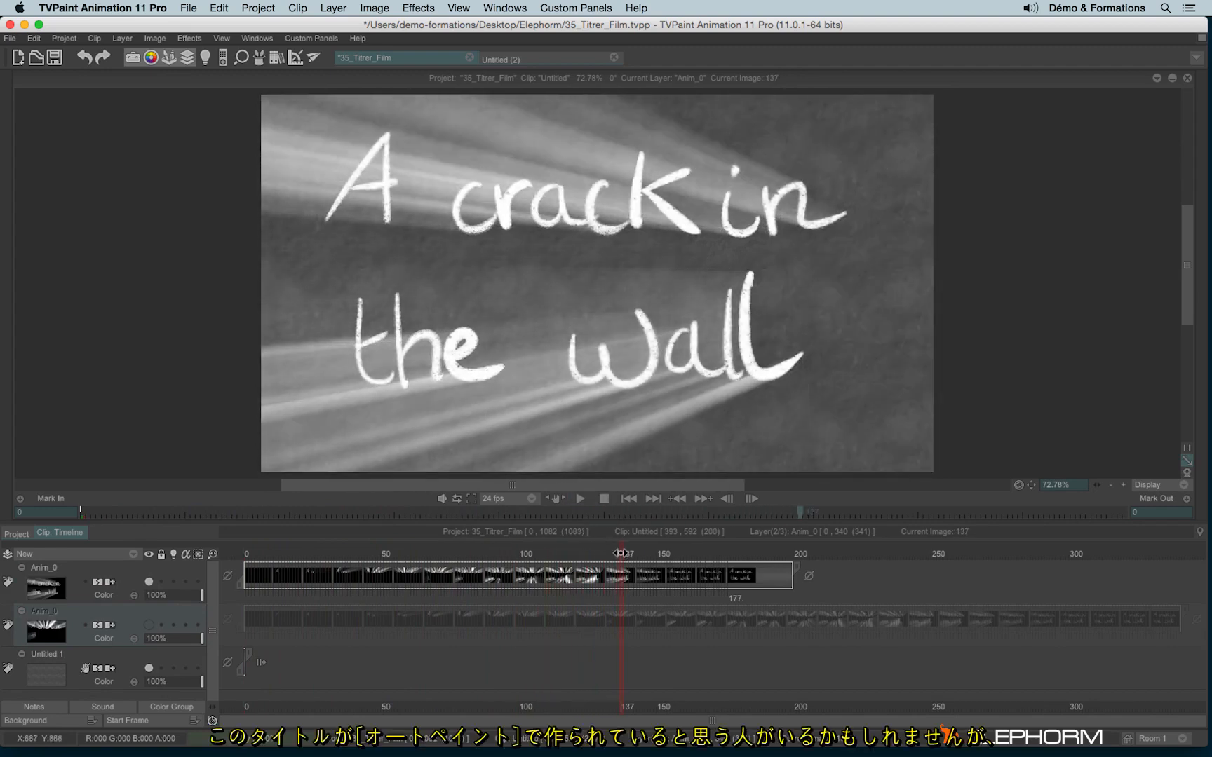
mouse_move(619, 554)
left_mouse_down()
mouse_move(465, 554)
mouse_move(265, 522)
left_mouse_up()
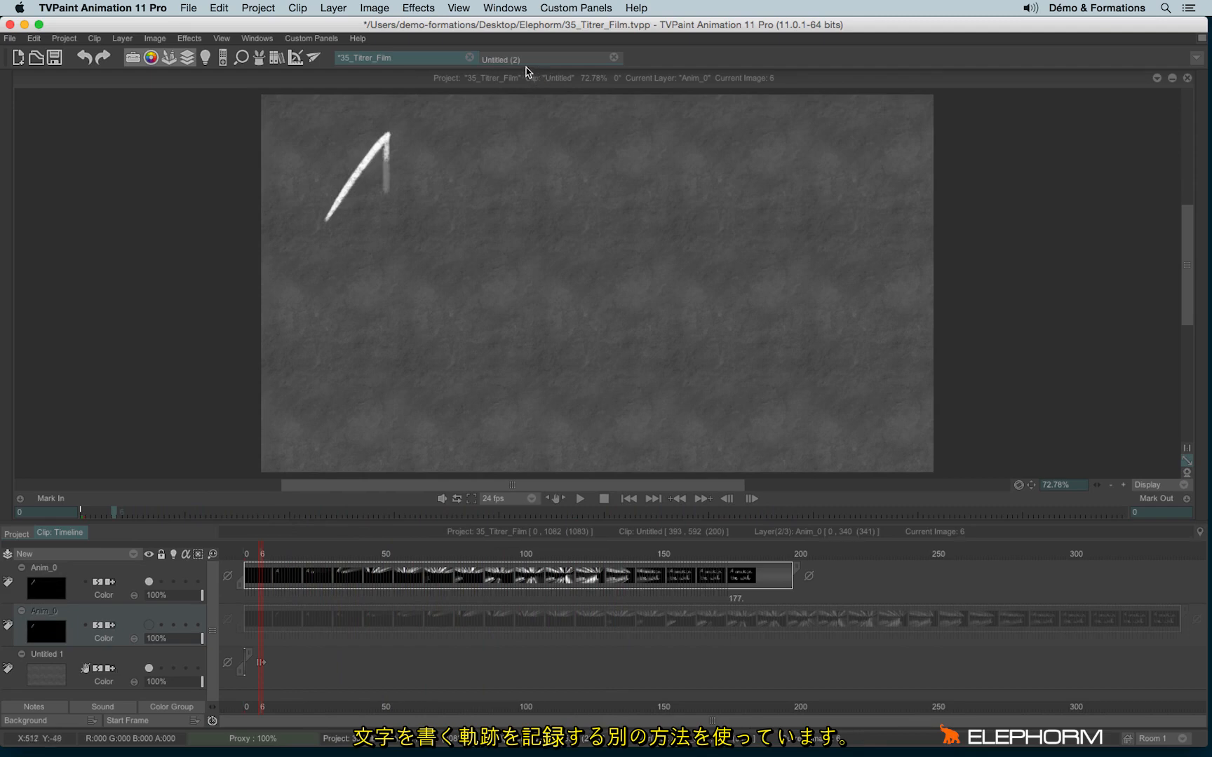
Switch to the Untitled (2) project and open the Drawing Recorder
left_click(500, 60)
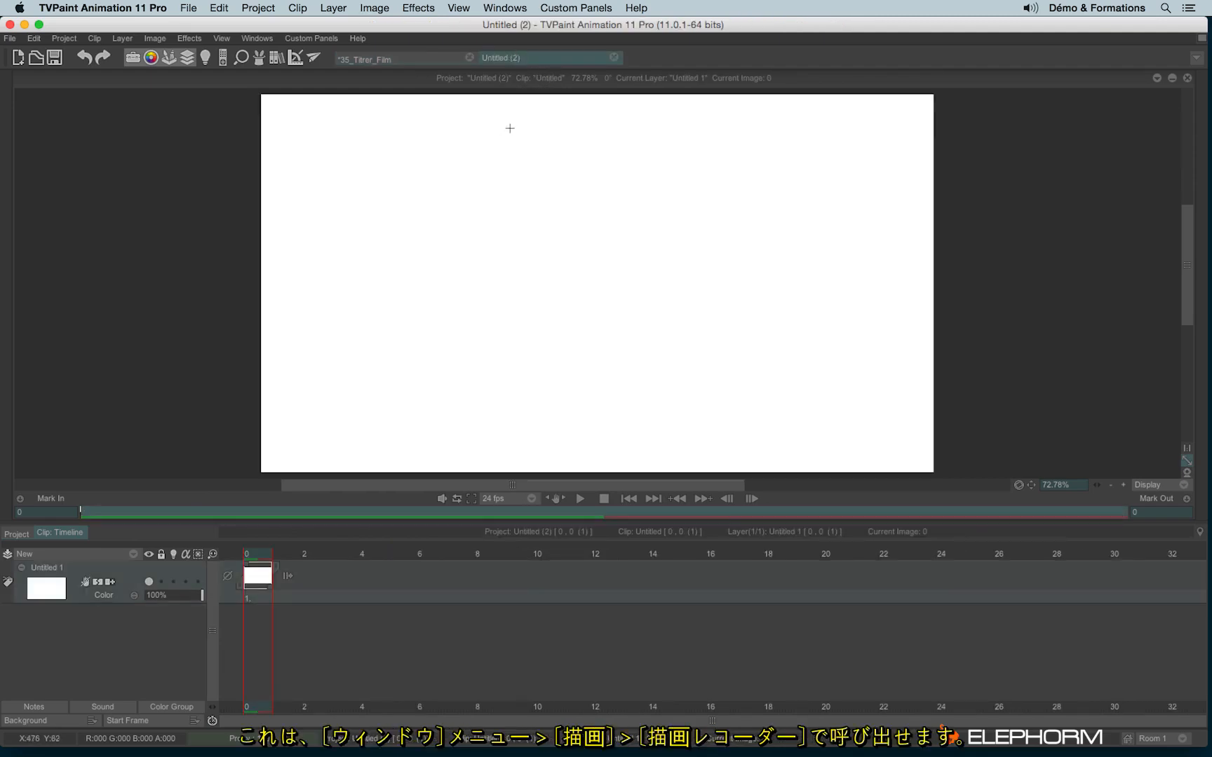
left_click(257, 39)
mouse_move(275, 128)
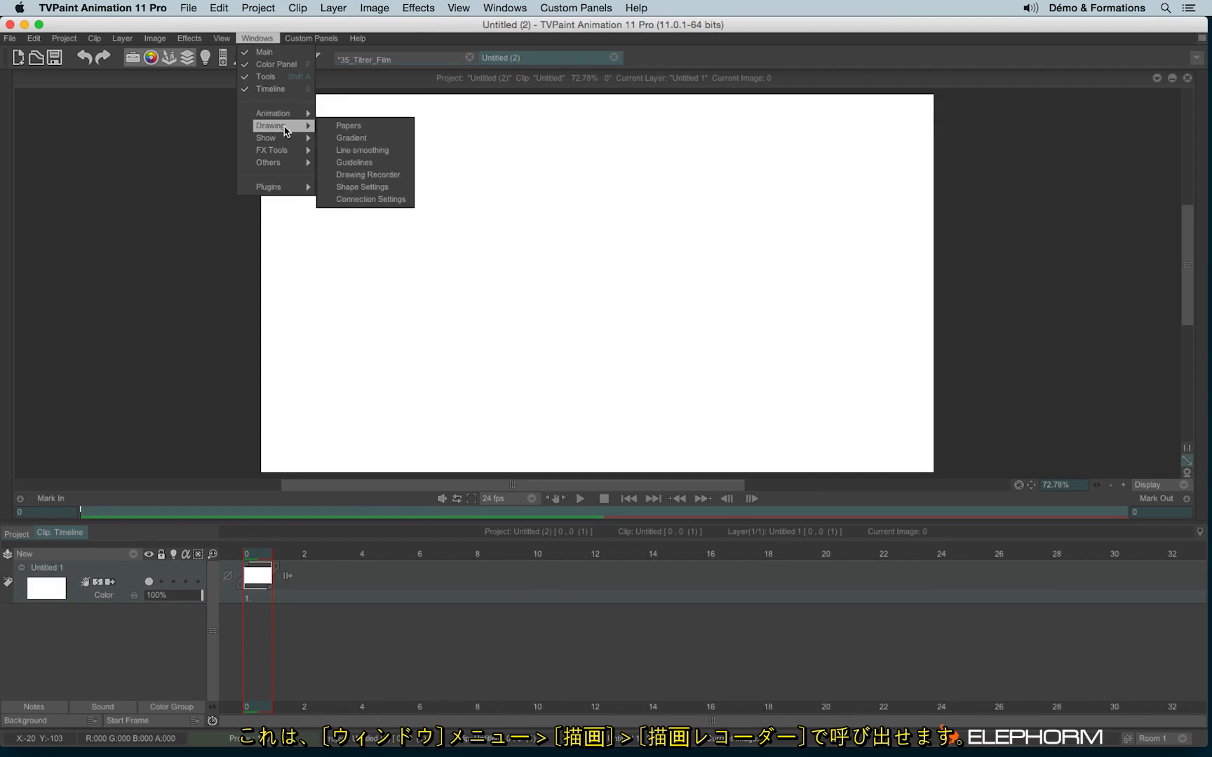
left_click(406, 177)
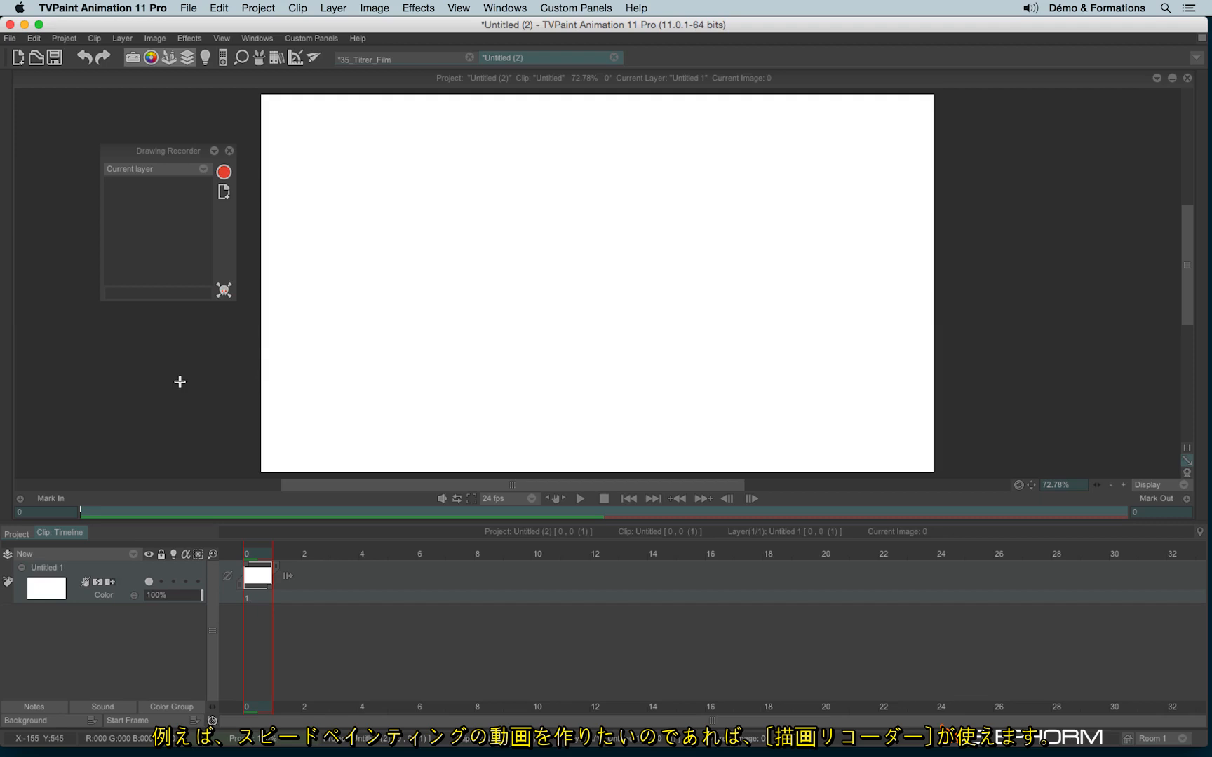
Set the project background to None and the Drawing Recorder source to Current layer
left_click(49, 721)
left_click(115, 694)
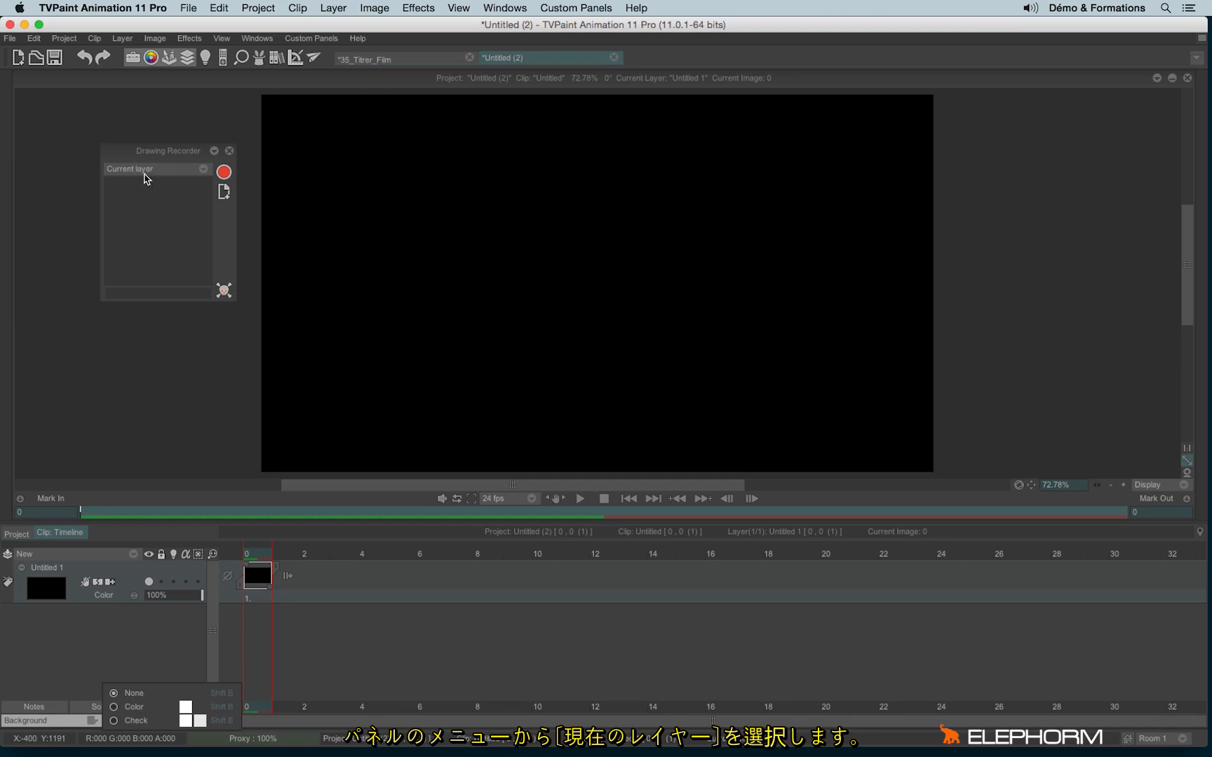
left_click(136, 170)
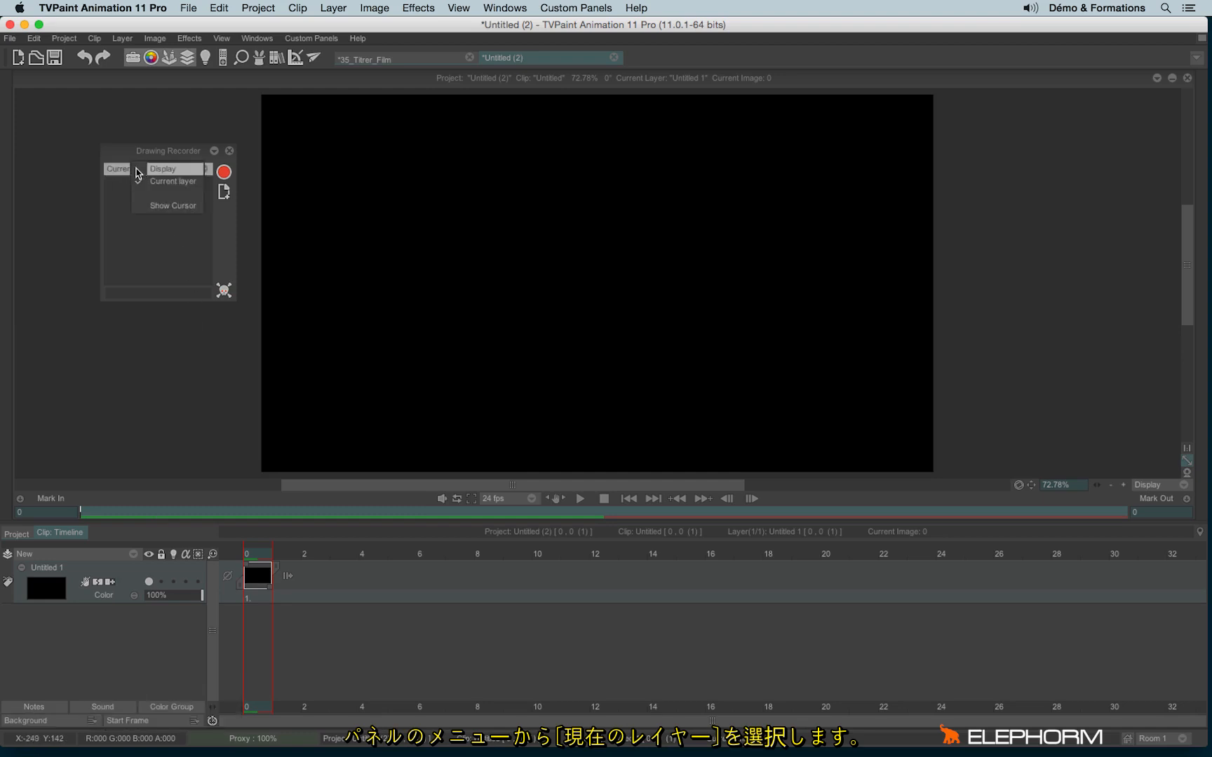
left_click(173, 183)
Select the Pencil Brush with white as the A colour and enlarge its size, clearing the test scribbles
mouse_move(10, 244)
left_click(67, 188)
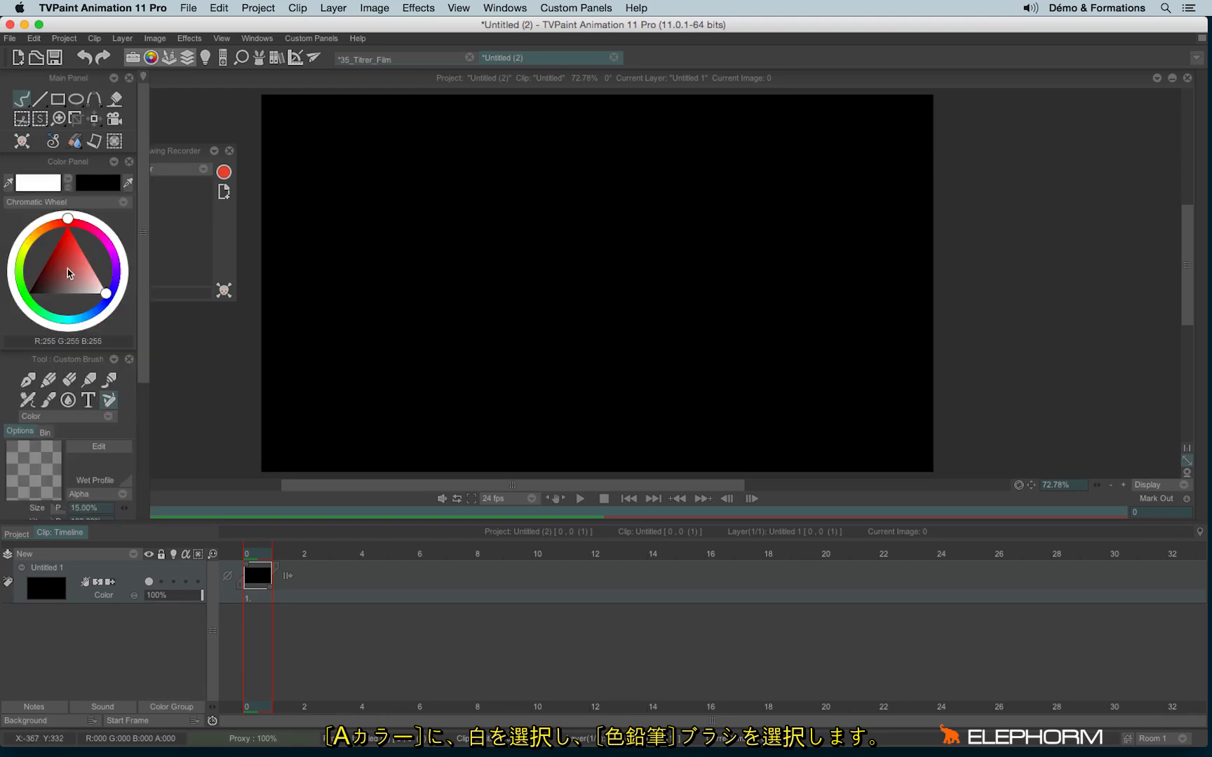
left_click(48, 381)
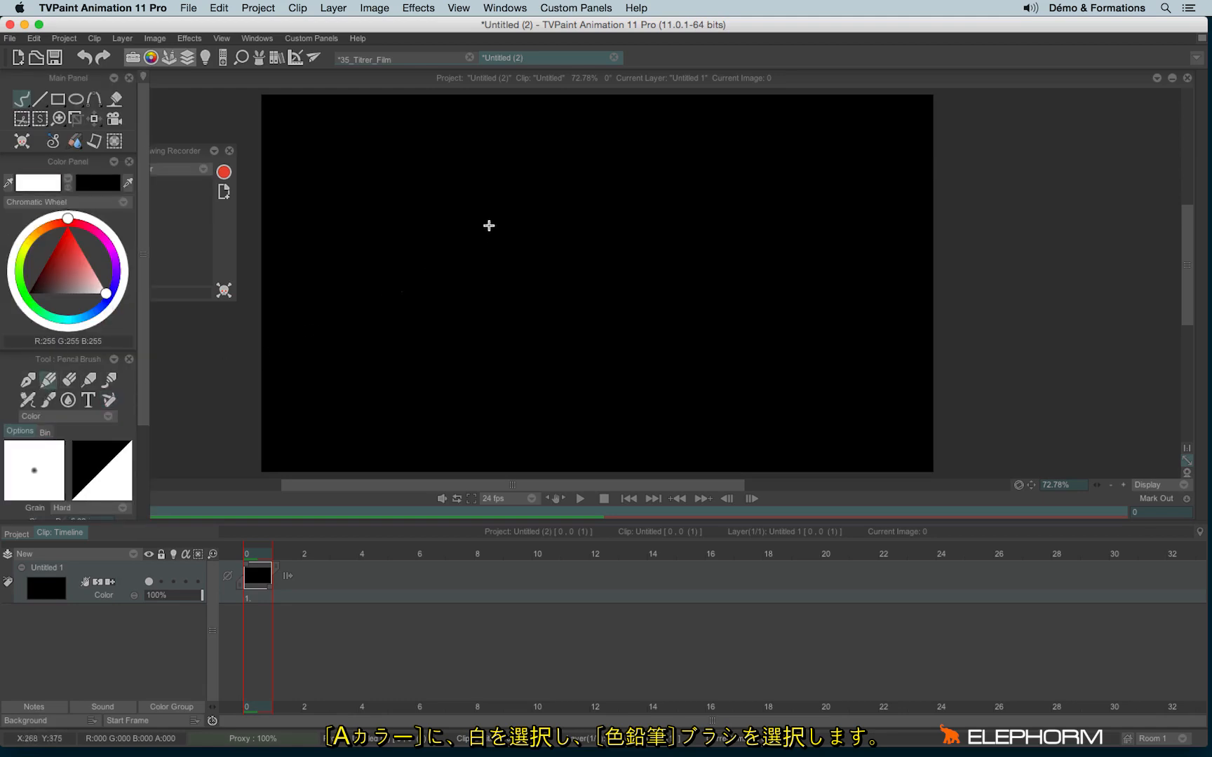
mouse_move(498, 203)
left_mouse_down()
mouse_move(460, 267)
mouse_move(622, 209)
mouse_move(680, 328)
left_mouse_up()
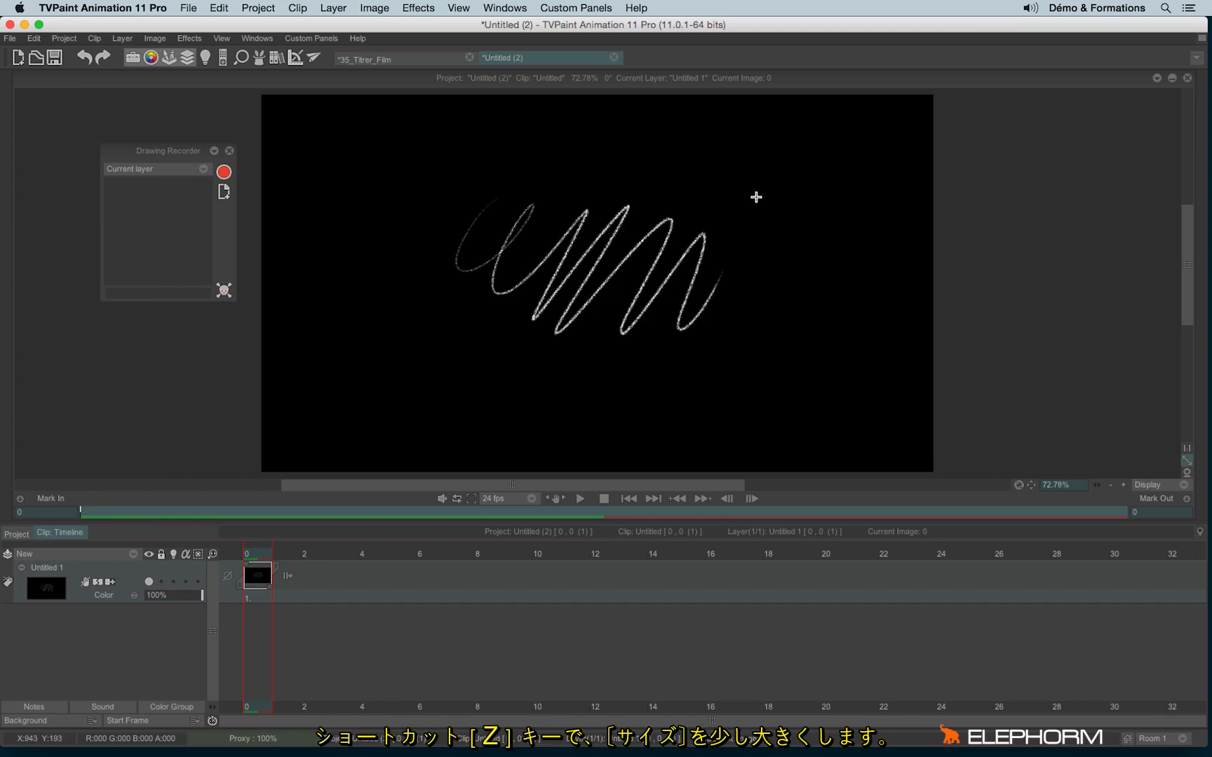
key("BackSpace")
key("z")
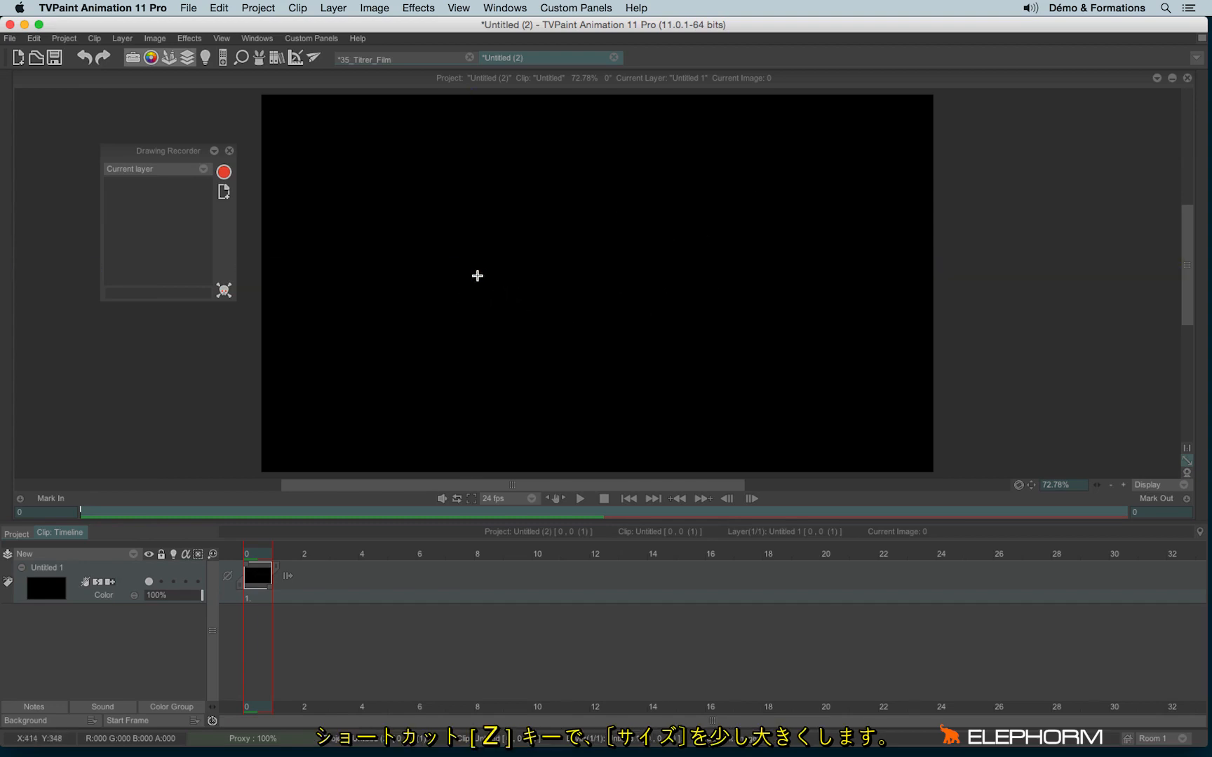
mouse_move(435, 235)
left_mouse_down()
mouse_move(498, 227)
mouse_move(772, 324)
left_mouse_up()
key("BackSpace")
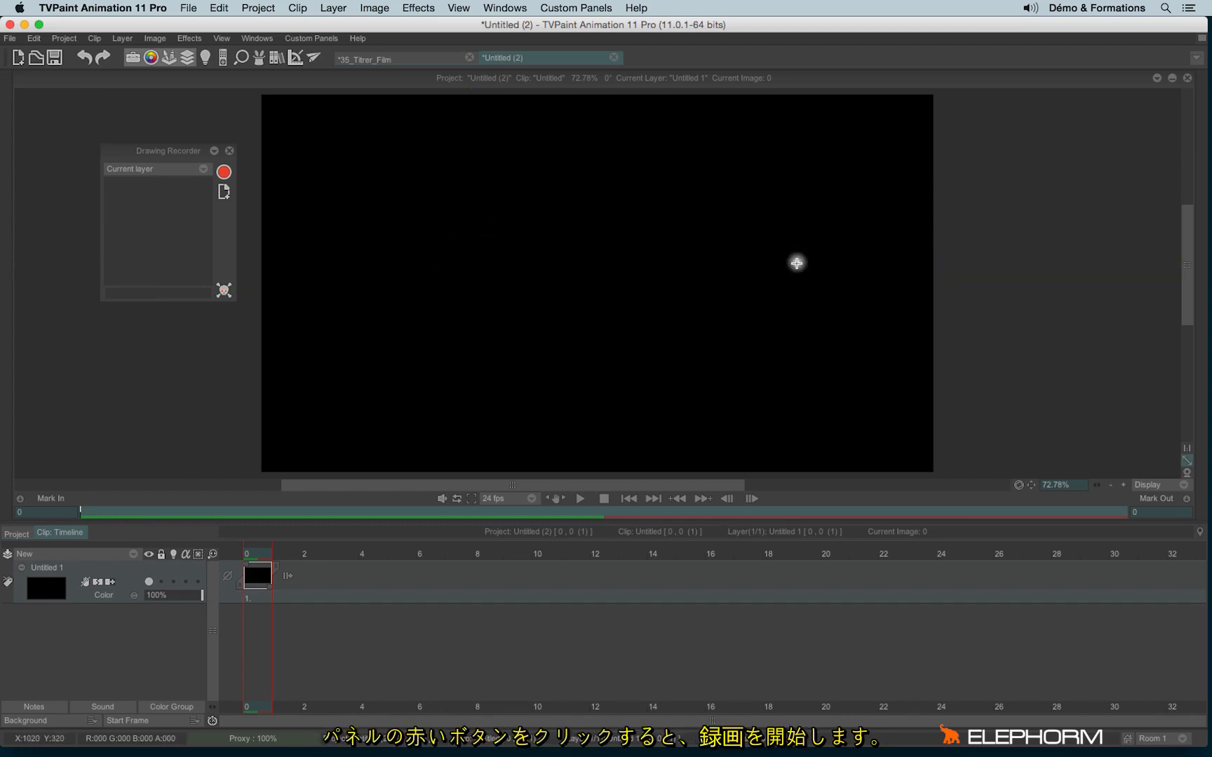
Record a drawing of a smiling face with an oval head, two eyes, ears and a nose, and export the recording to a clip
left_click(224, 172)
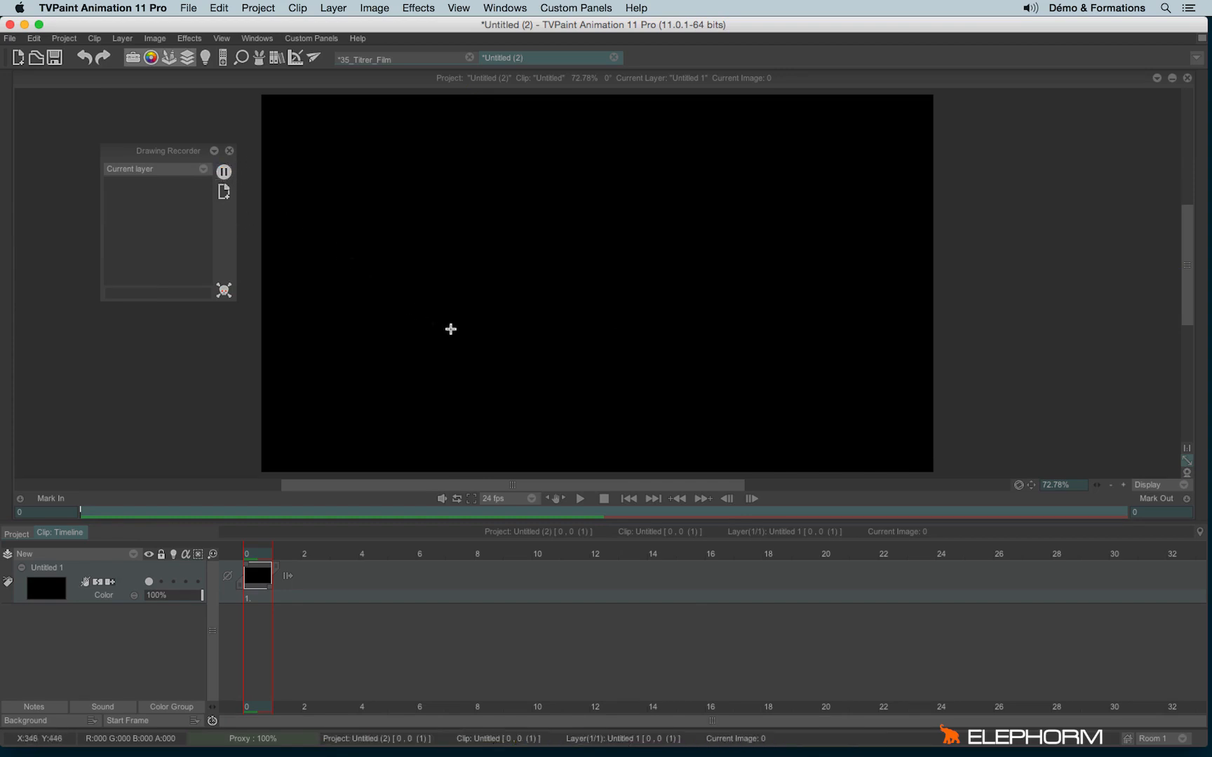
mouse_move(553, 168)
left_mouse_down()
mouse_move(500, 398)
mouse_move(587, 157)
mouse_move(494, 205)
left_mouse_up()
mouse_move(540, 284)
left_mouse_down()
mouse_move(532, 278)
mouse_move(545, 286)
left_mouse_up()
left_click_drag(595, 282, 591, 282)
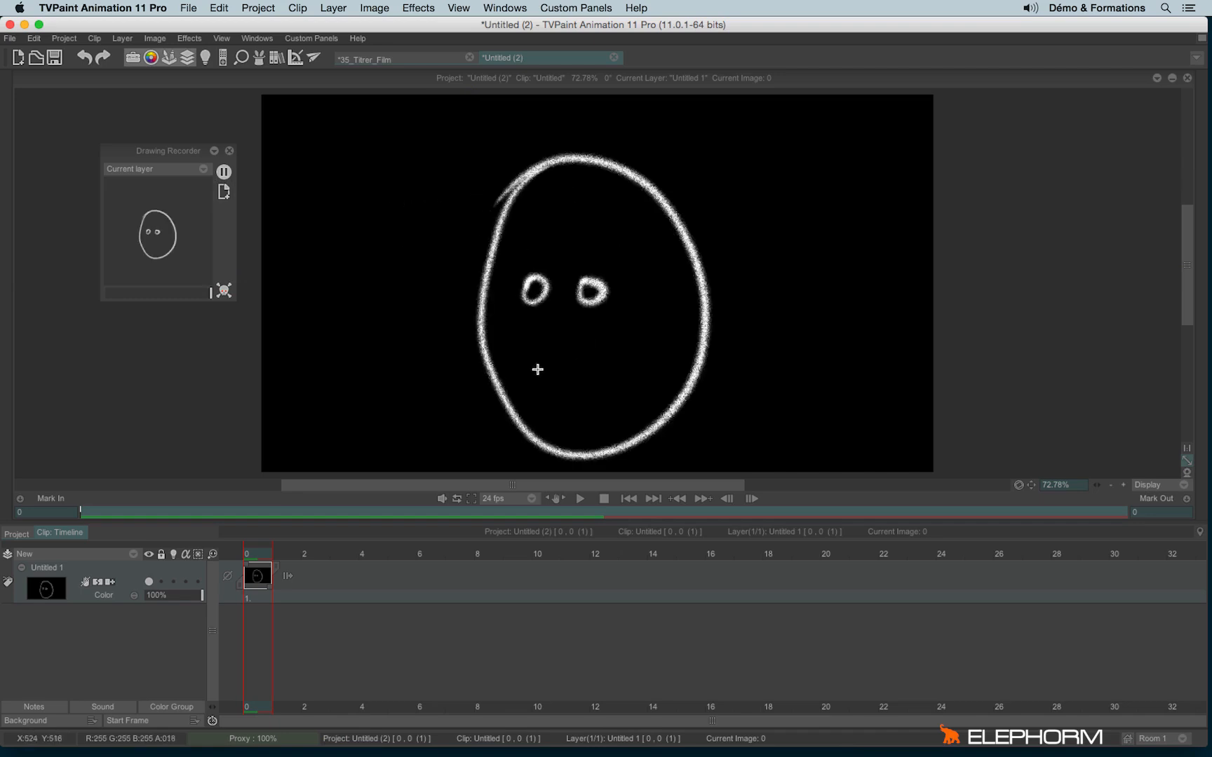
mouse_move(538, 365)
left_mouse_down()
mouse_move(604, 339)
mouse_move(616, 376)
left_mouse_up()
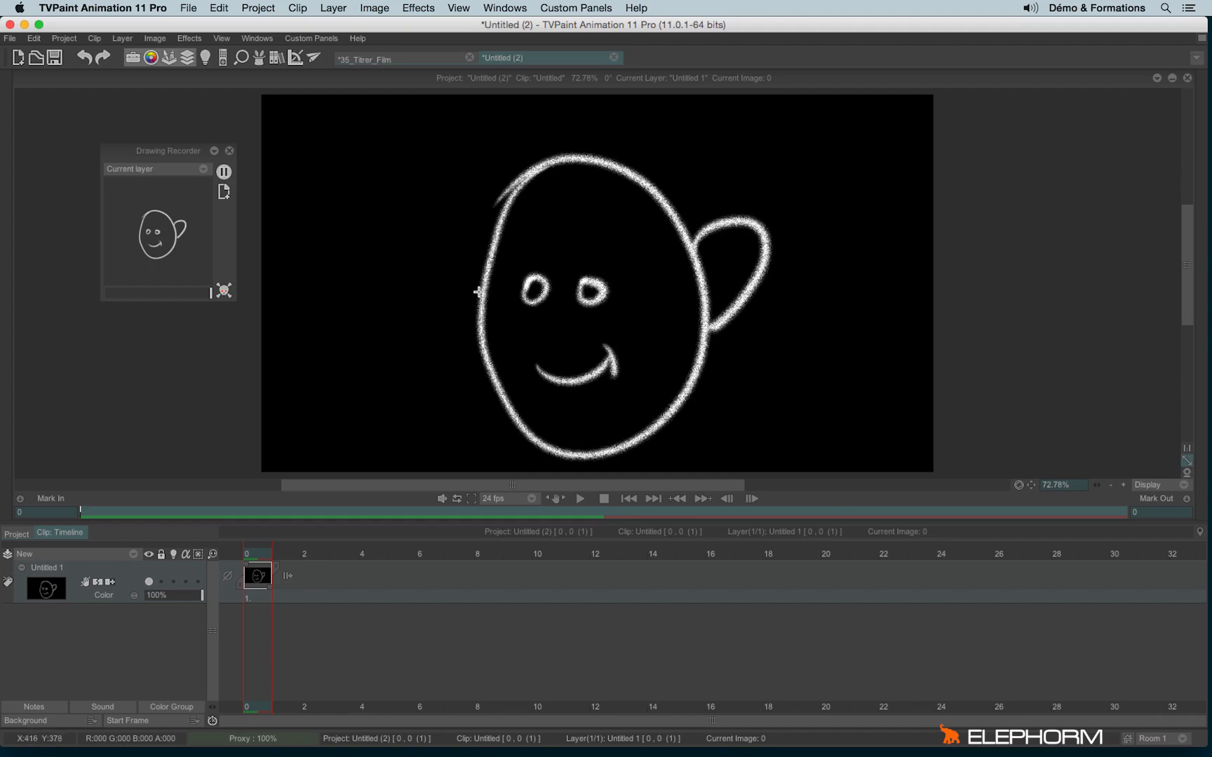
left_click_drag(478, 292, 482, 348)
left_click_drag(544, 322, 559, 346)
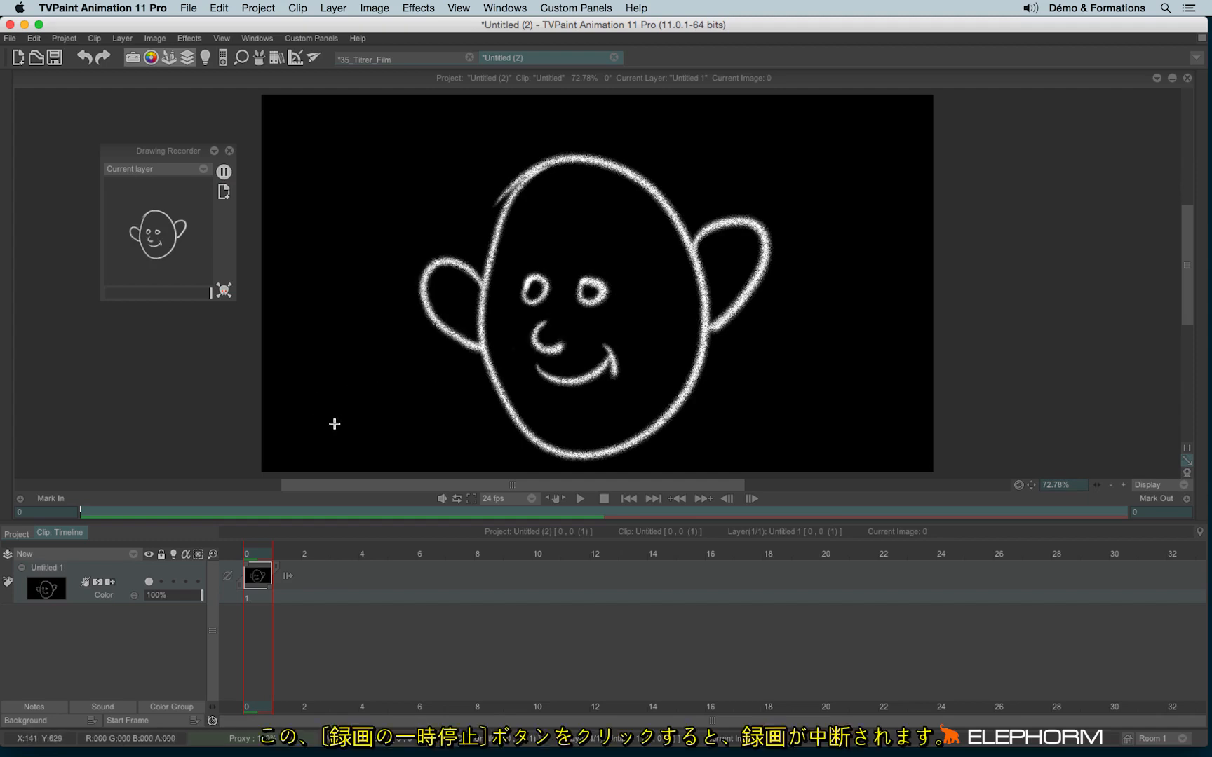
left_click(224, 193)
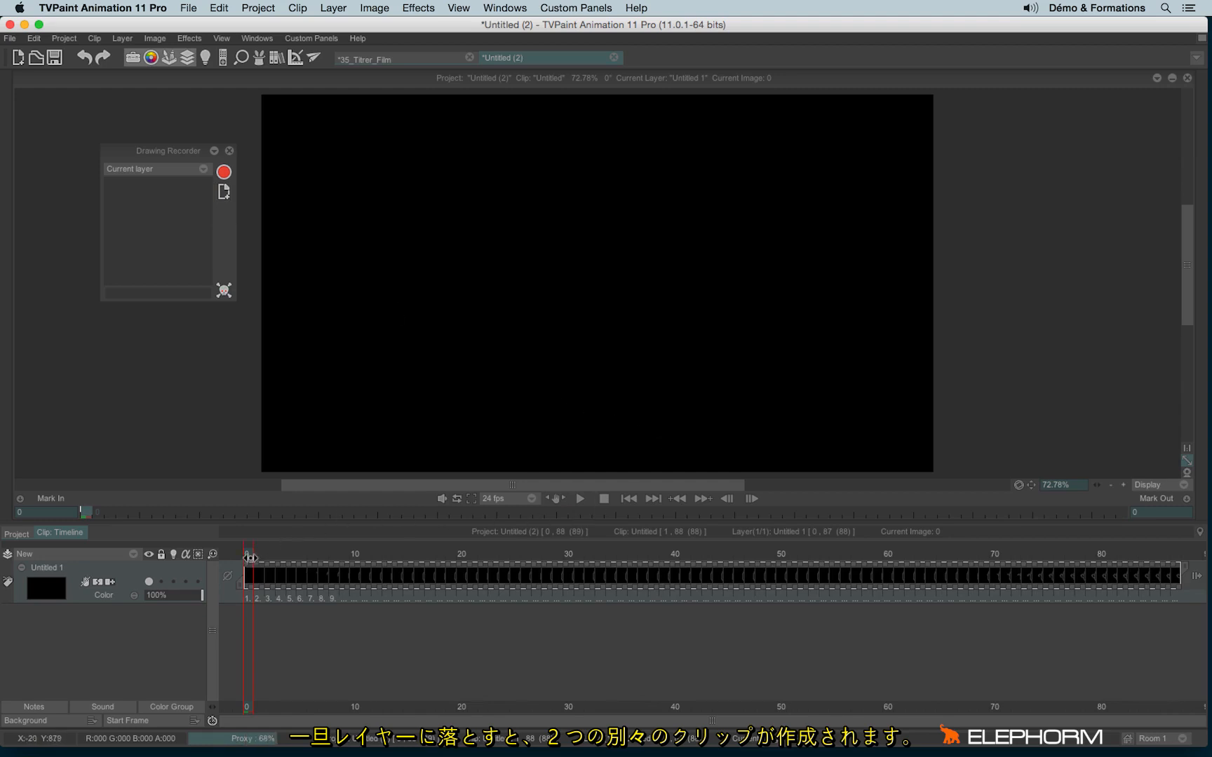
Compare the two clips in the project overview and reopen the 88-frame recorded animation clip
mouse_move(249, 558)
left_mouse_down()
mouse_move(1089, 554)
mouse_move(783, 543)
mouse_move(244, 554)
mouse_move(18, 538)
left_mouse_up()
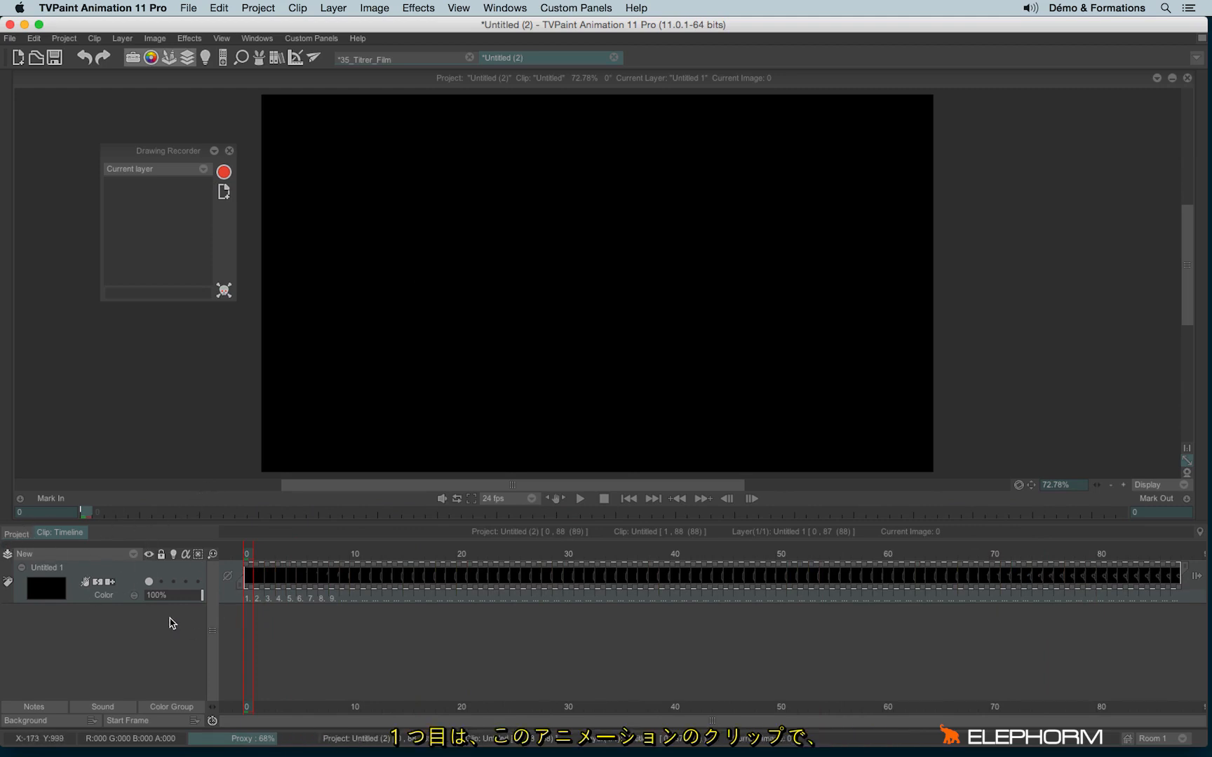
mouse_move(84, 513)
left_mouse_down()
mouse_move(737, 513)
mouse_move(10, 521)
left_mouse_up()
left_click(16, 535)
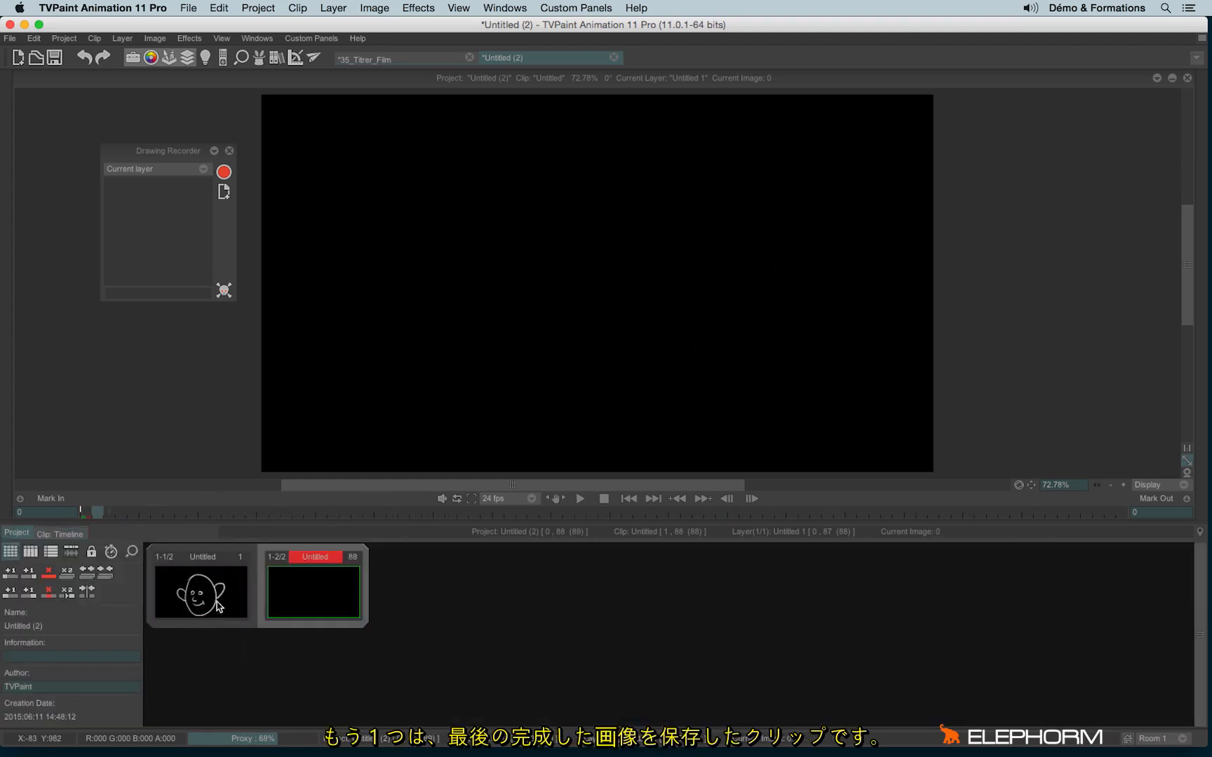
double_click(331, 615)
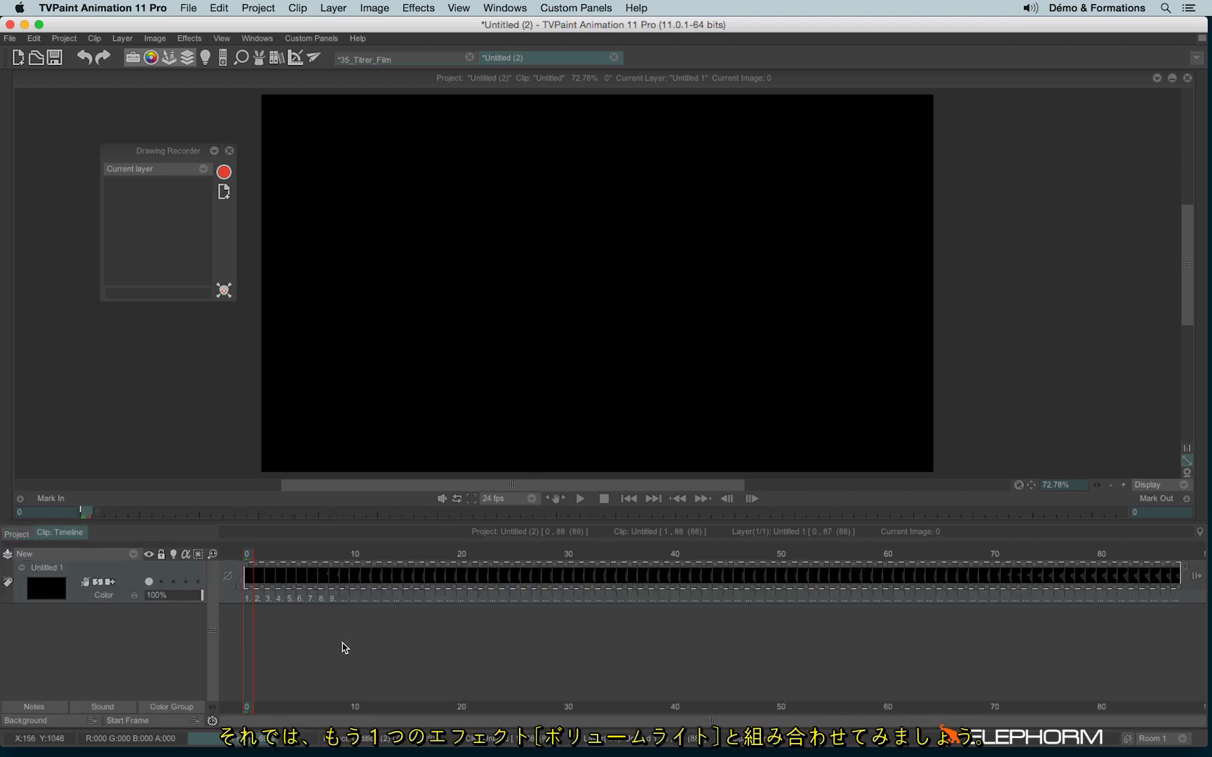
Replace the Drawing Recorder with the FX Stack, add a Volumetric Light effect and show its HUD at frame 36
left_click(227, 151)
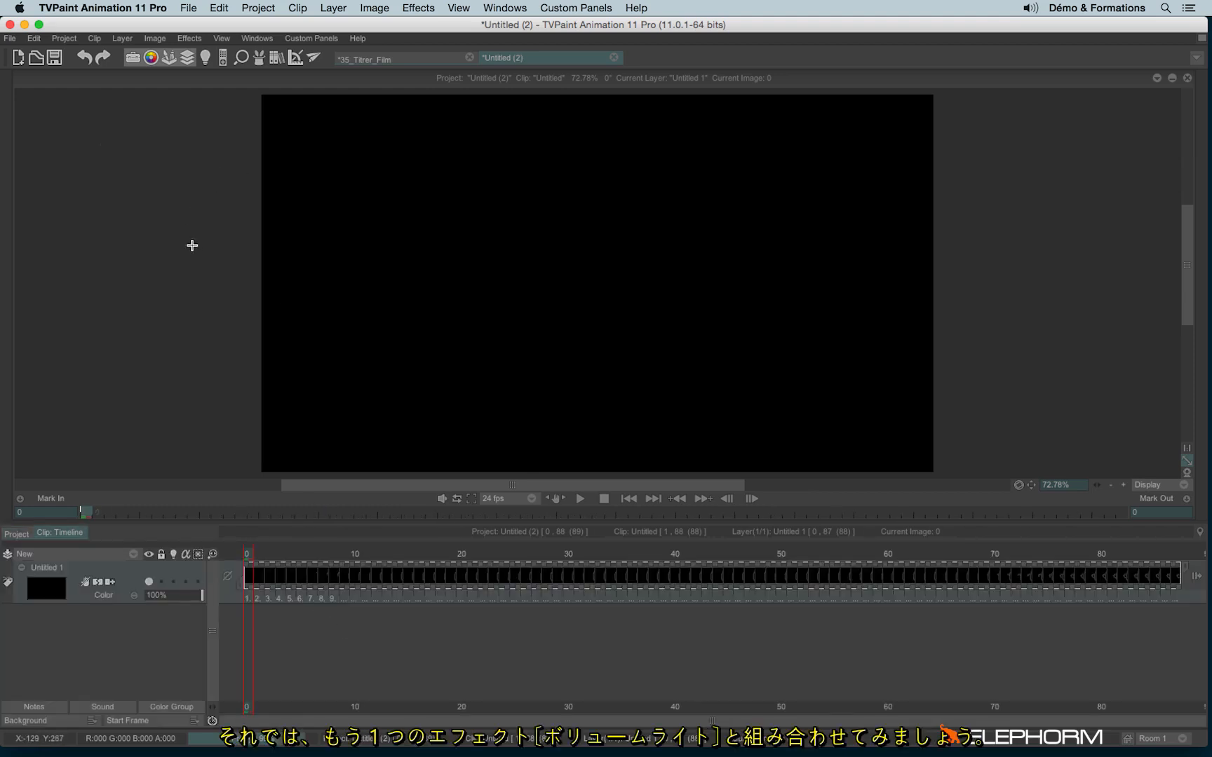
left_click(258, 62)
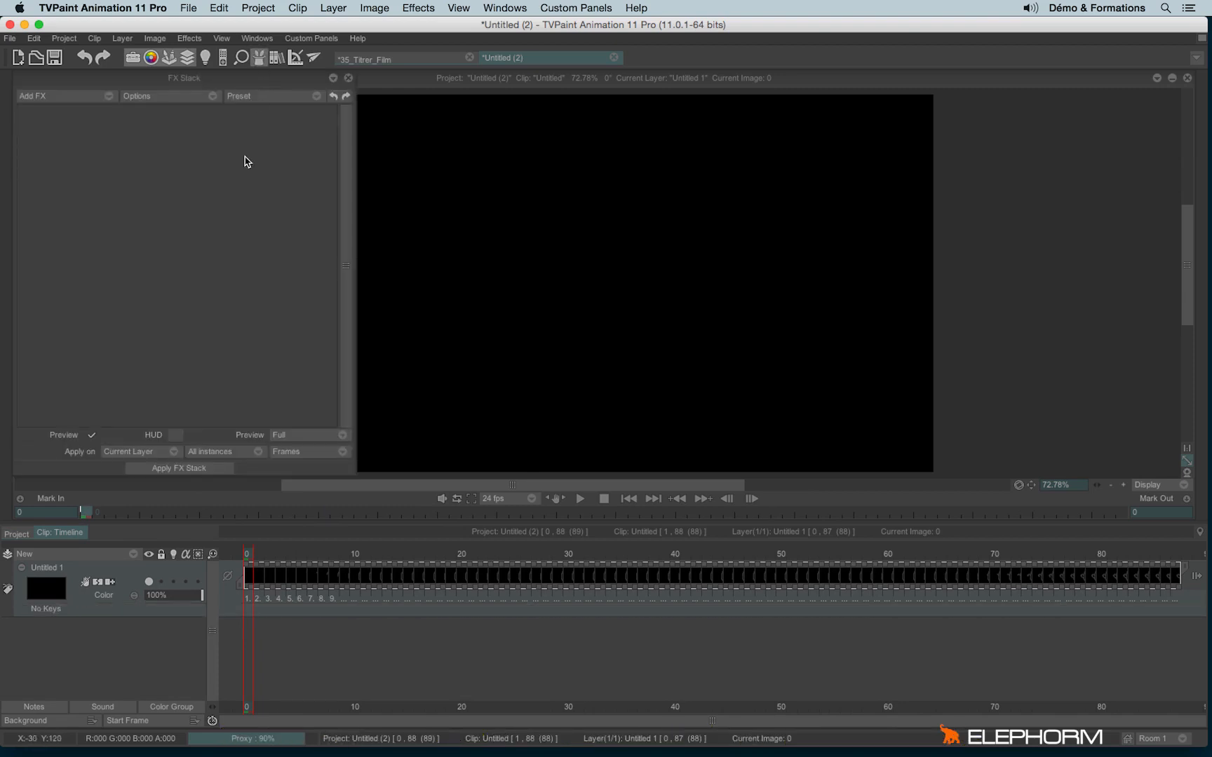
left_click(89, 102)
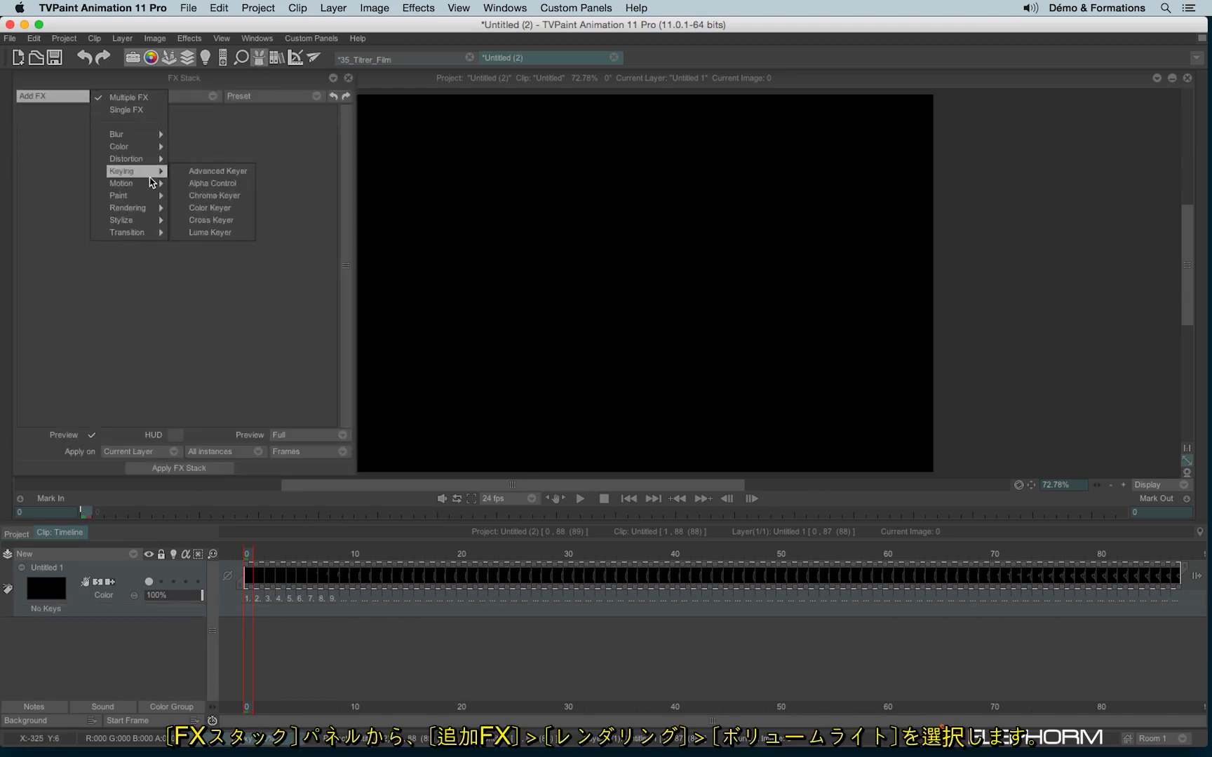
mouse_move(145, 213)
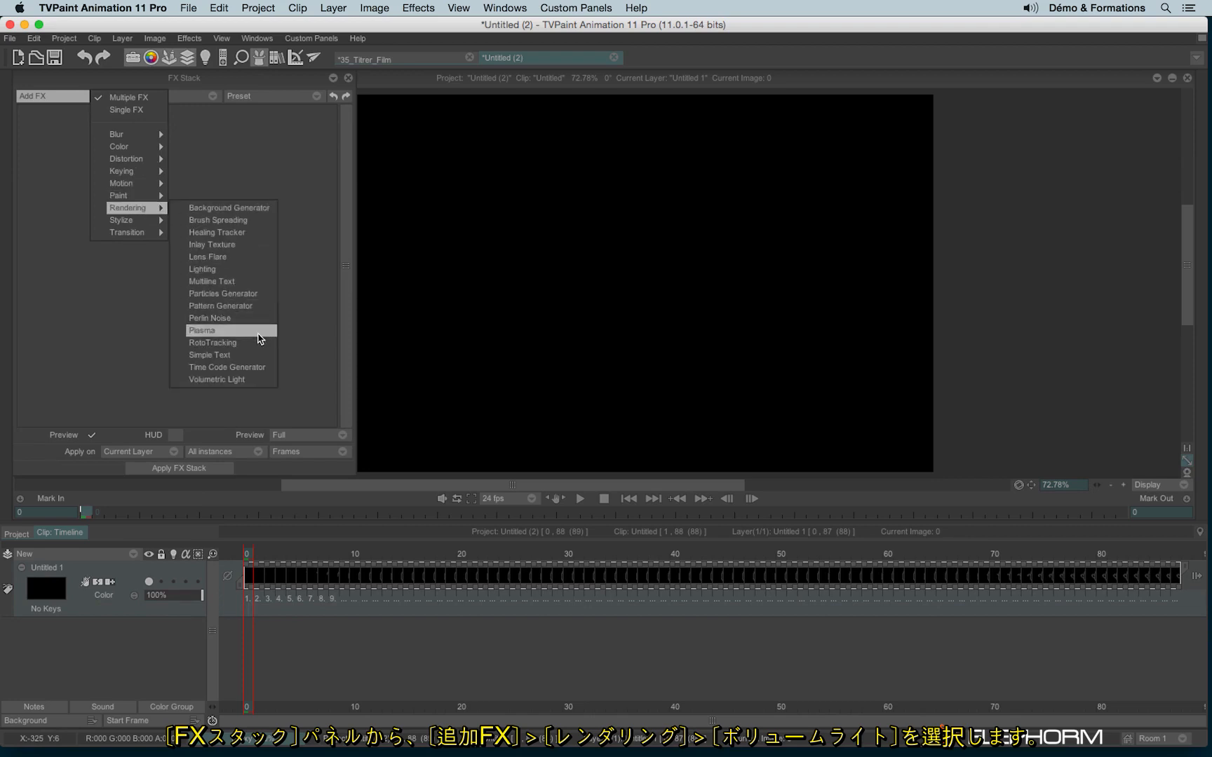
left_click(248, 381)
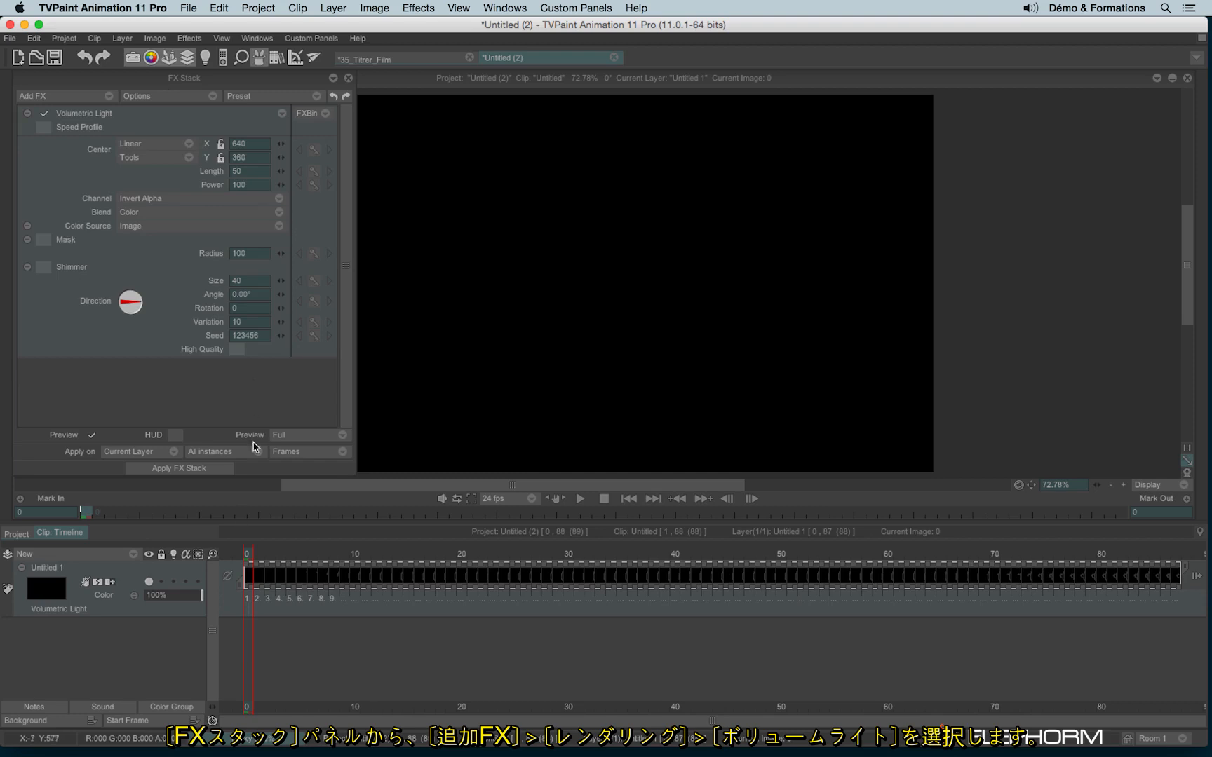
mouse_move(244, 555)
left_mouse_down()
mouse_move(546, 555)
mouse_move(695, 597)
mouse_move(1015, 601)
mouse_move(1115, 589)
mouse_move(631, 591)
left_mouse_up()
left_click(176, 436)
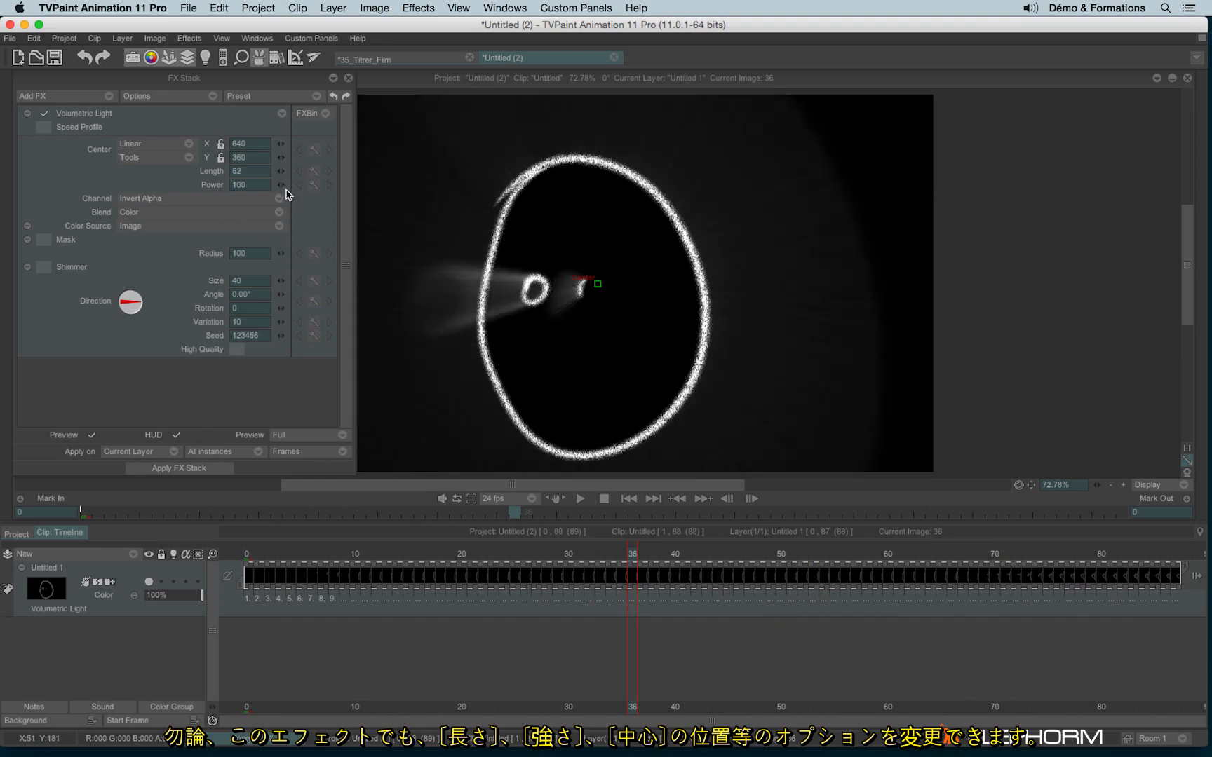
Set the Volumetric Light power to 276 and animate its centre from about X 429 at frame 0 to X 1120 at frame 87
left_click_drag(279, 186, 526, 181)
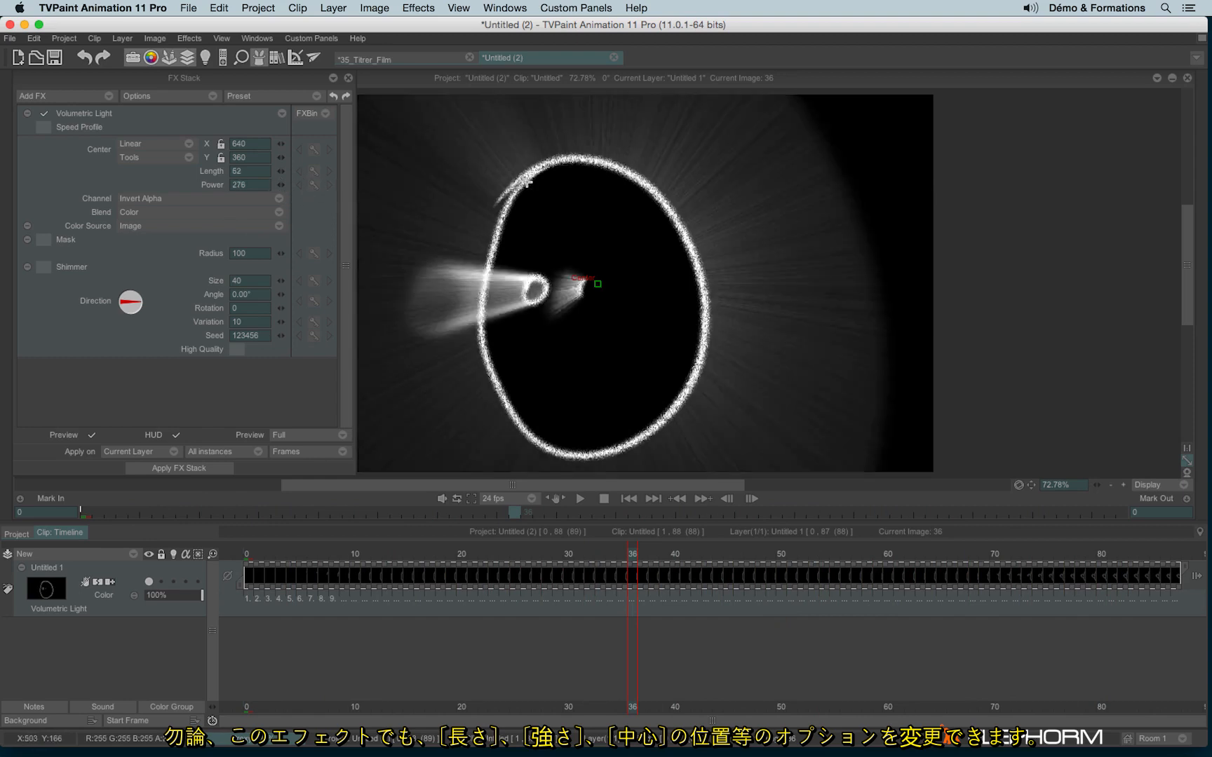
left_click(247, 557)
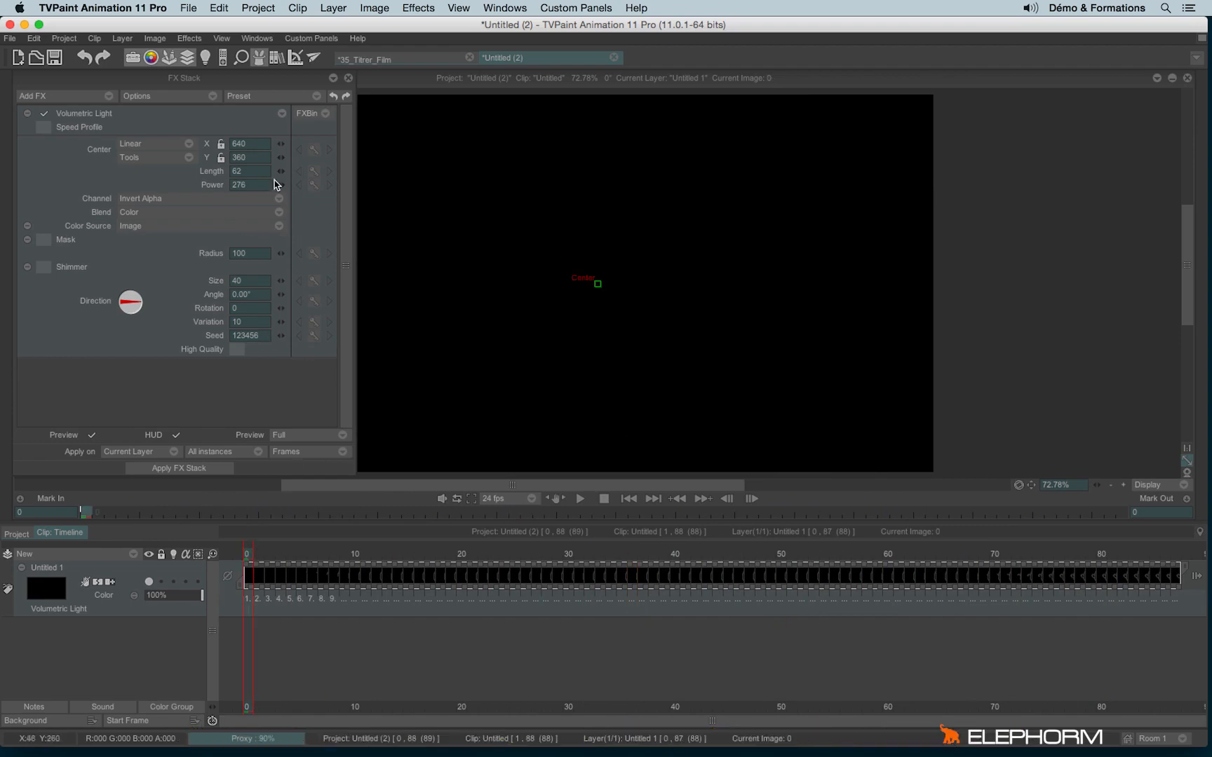
left_click(282, 114)
left_click(298, 132)
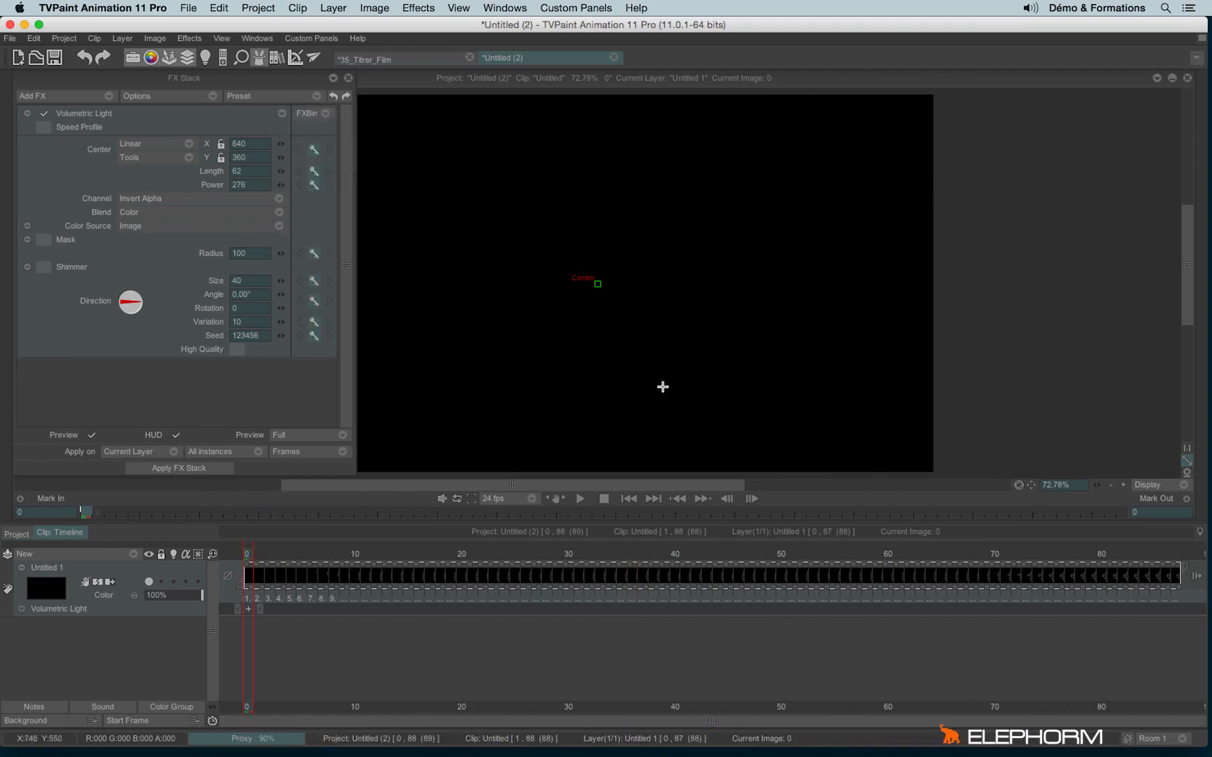
left_click_drag(593, 281, 487, 279)
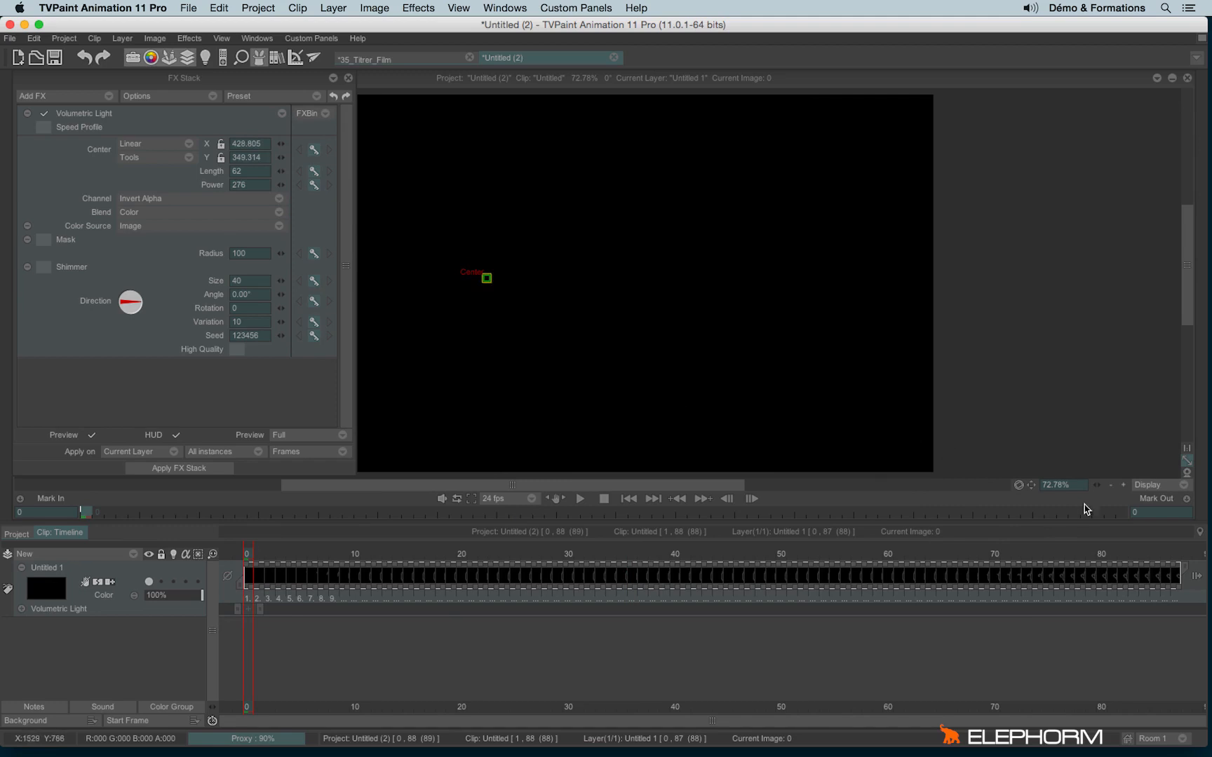
left_click(1170, 556)
left_click_drag(487, 279, 849, 279)
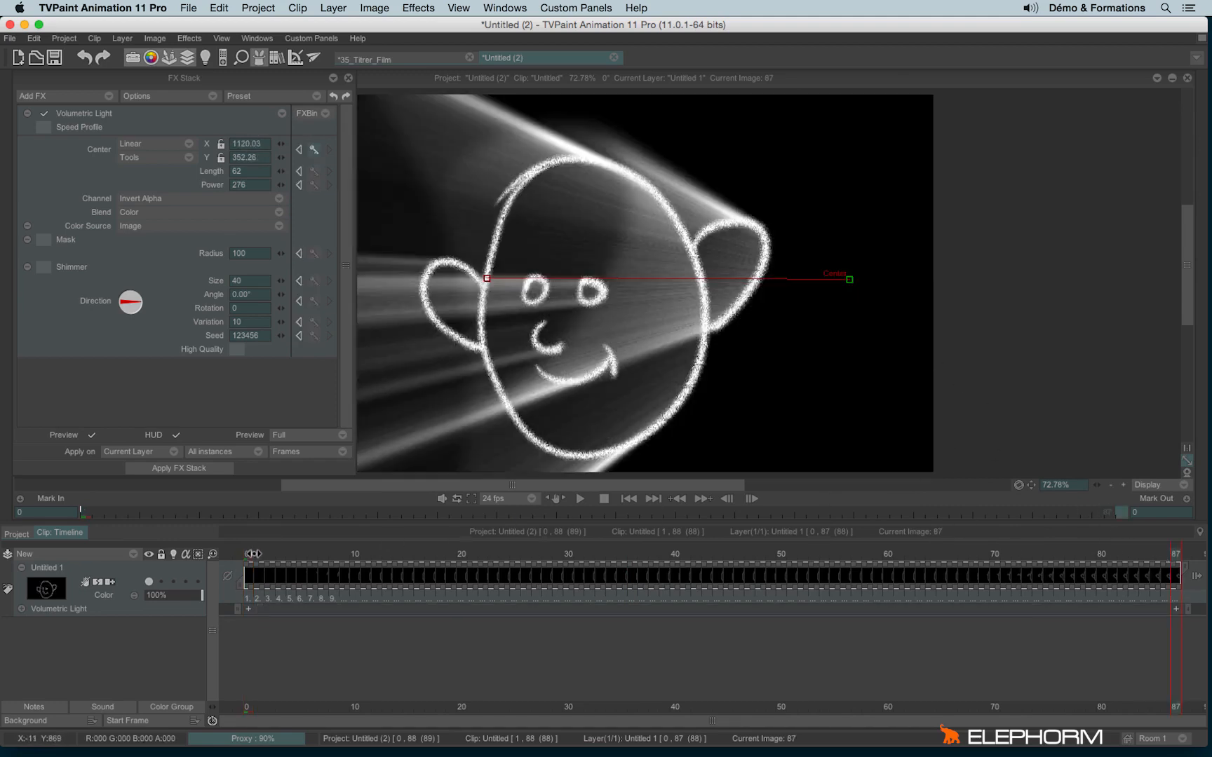
mouse_move(247, 555)
left_mouse_down()
mouse_move(834, 584)
mouse_move(1143, 566)
left_mouse_up()
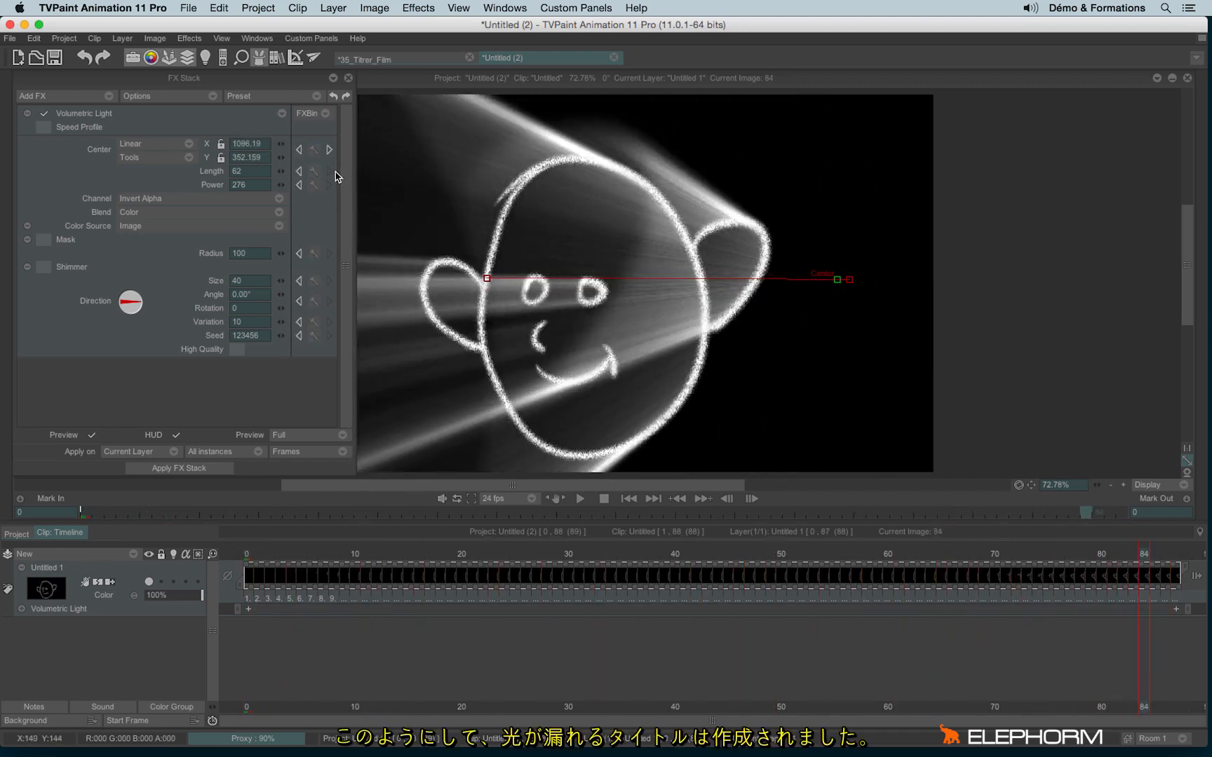
Close the FX Stack, switch to the 35_Titrer_Film project and play its "A crack in the wall" title clip
left_click(347, 78)
left_click(365, 59)
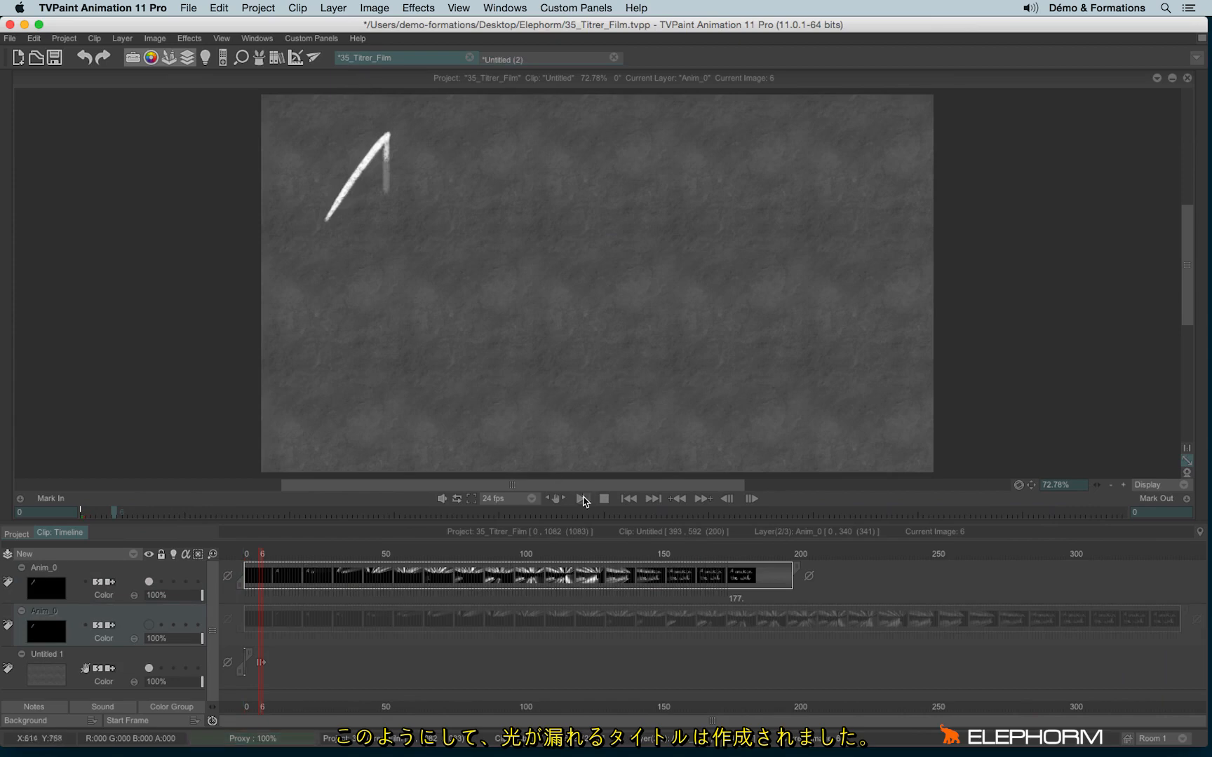
left_click(586, 500)
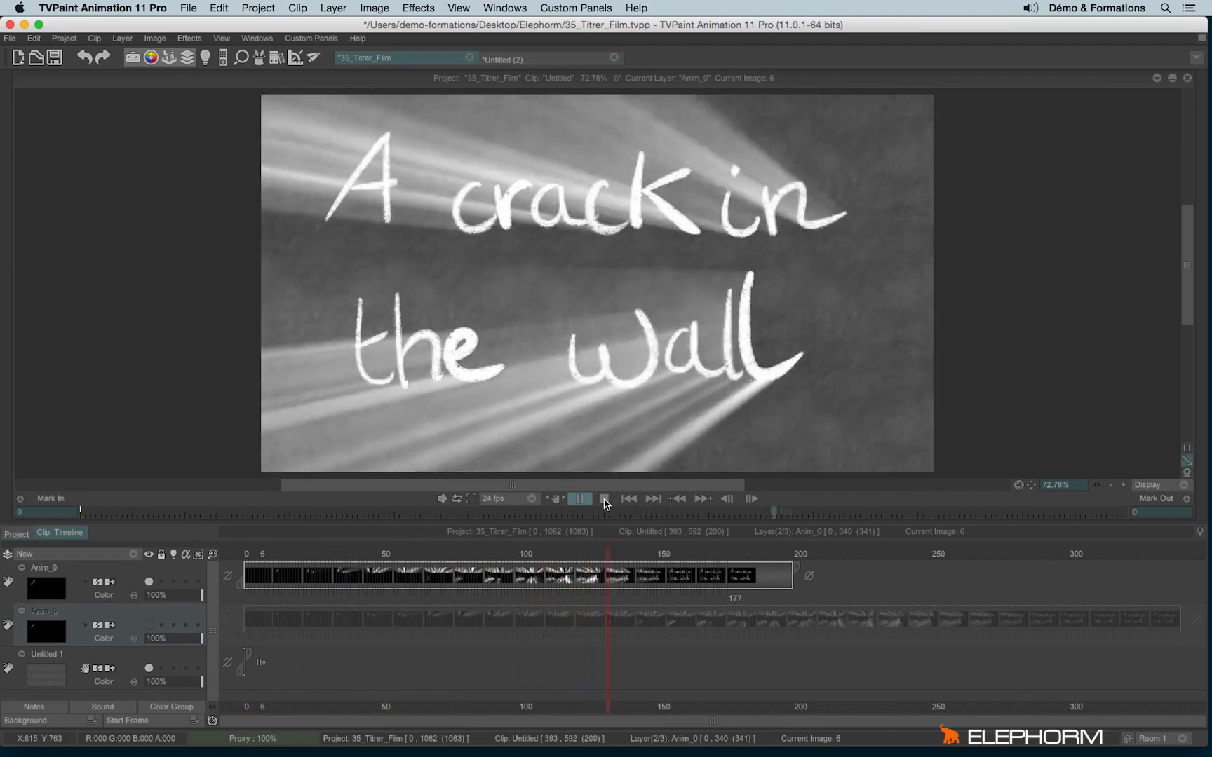
left_click(604, 499)
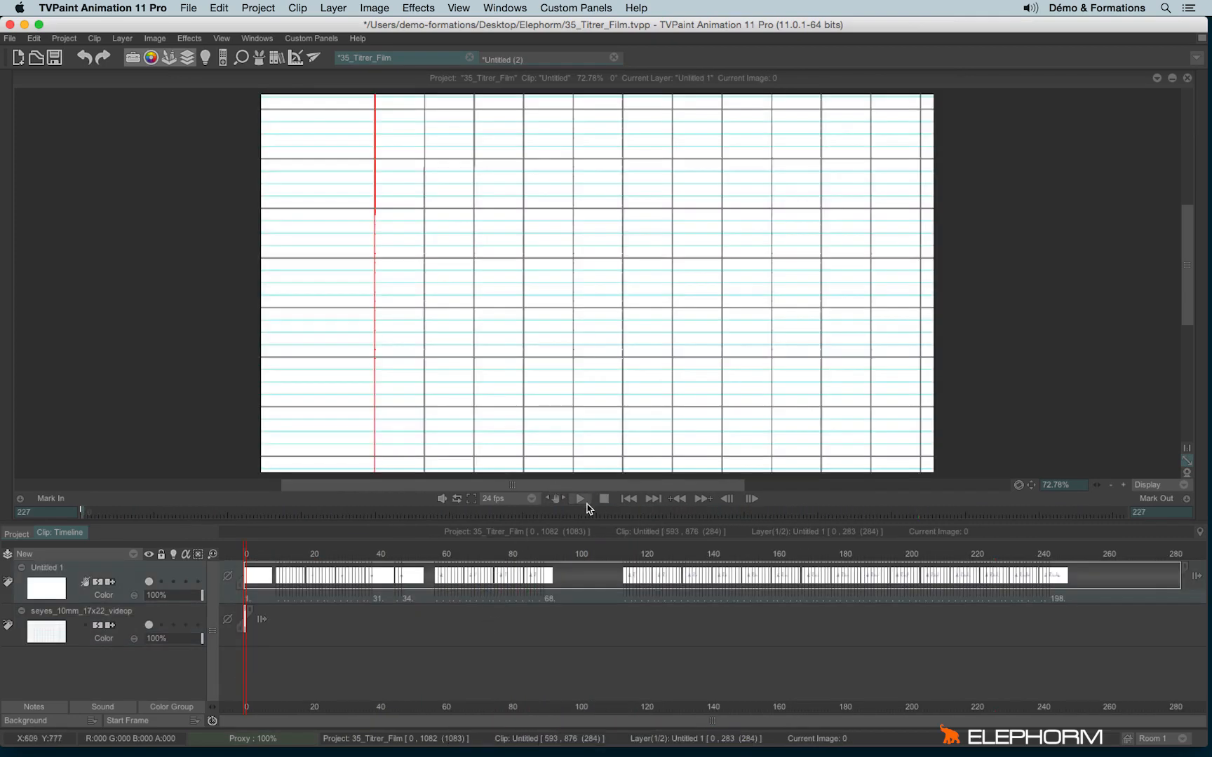
Play the handwritten "à l'école" title clip on lined paper and go to frame 243
left_click(578, 499)
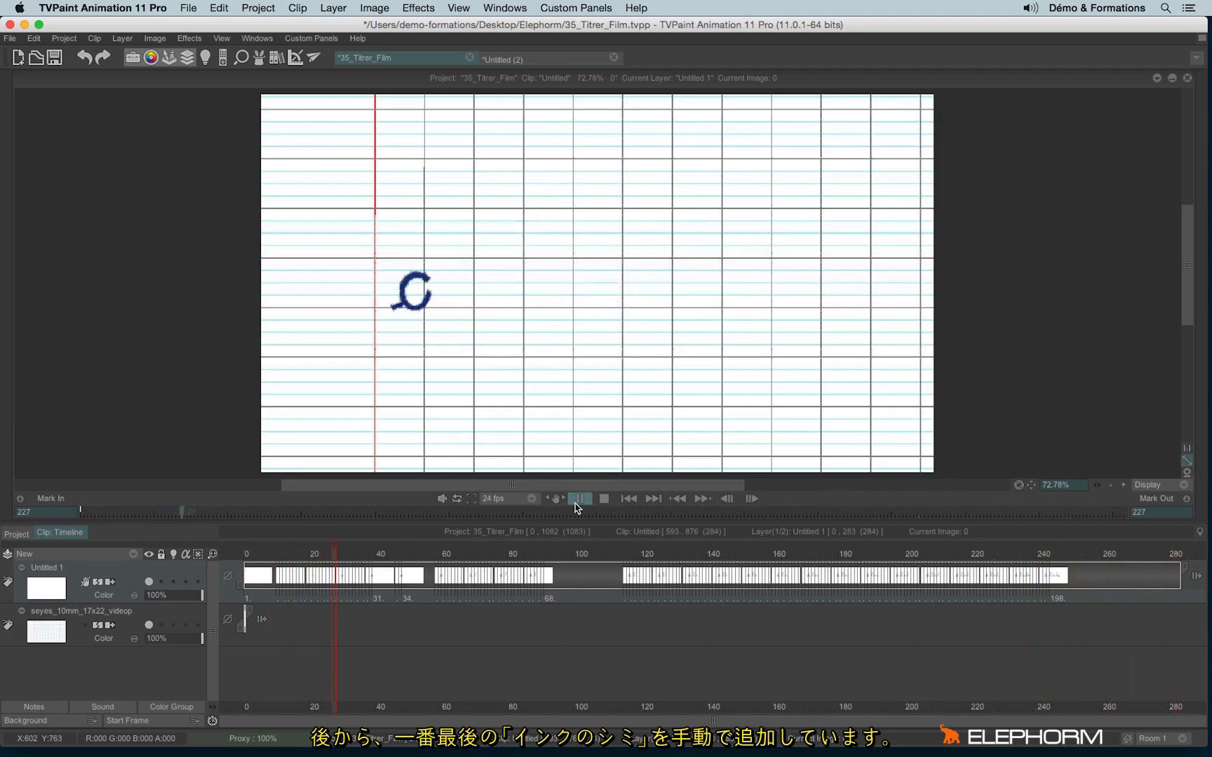
left_click(605, 499)
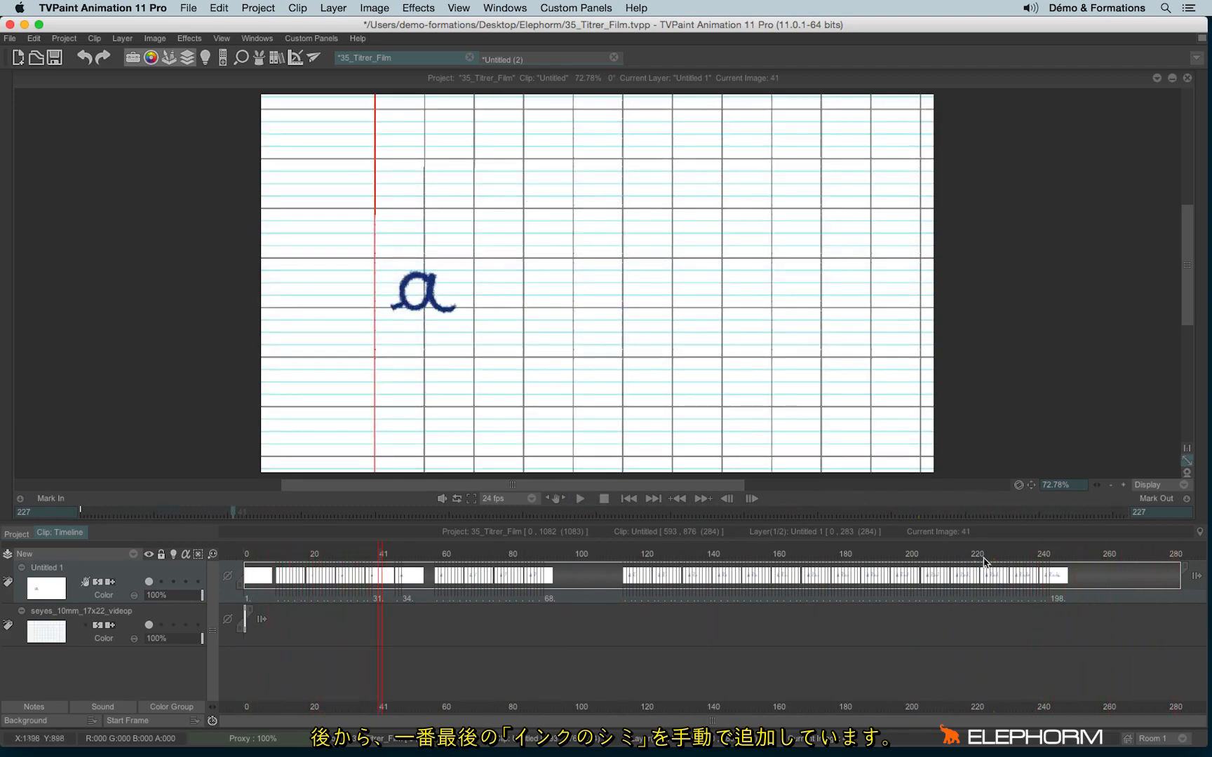
left_click_drag(1053, 552, 1047, 552)
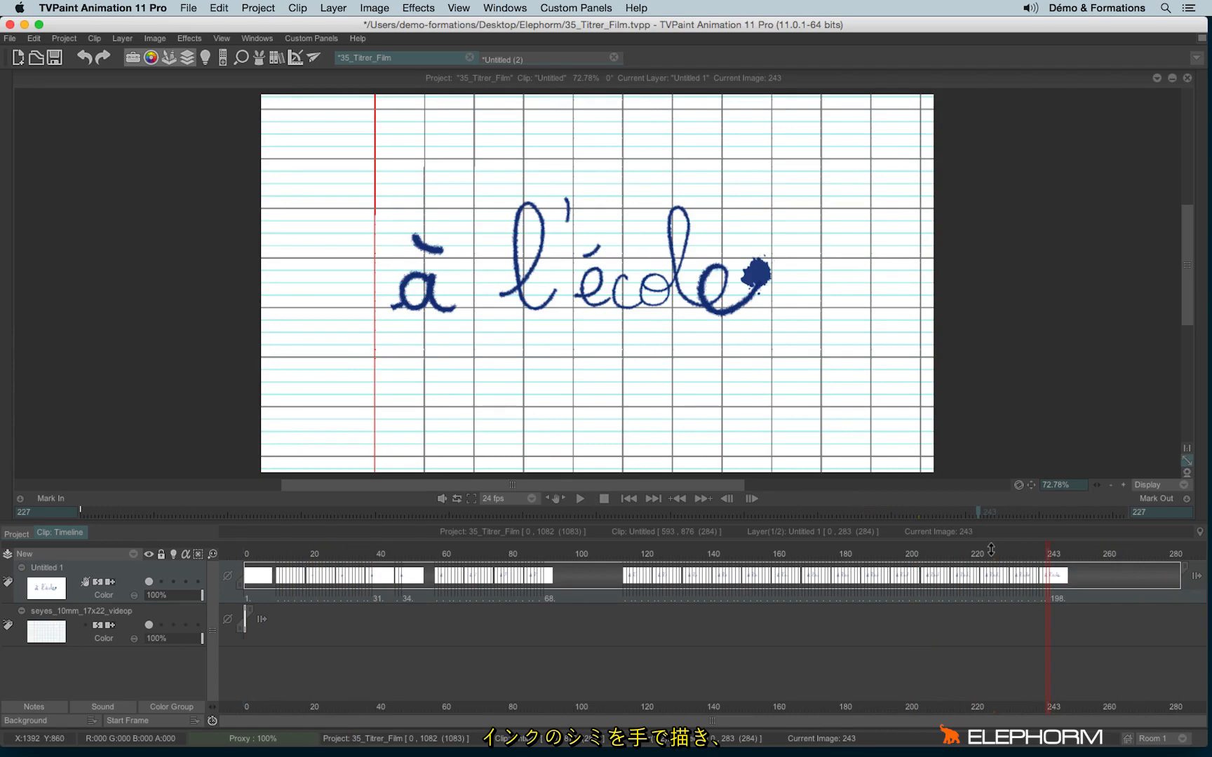
Compare the ink stain at the end of "à l'école" by stepping back and forth around frames 243 and 244
key("Left")
key("Right")
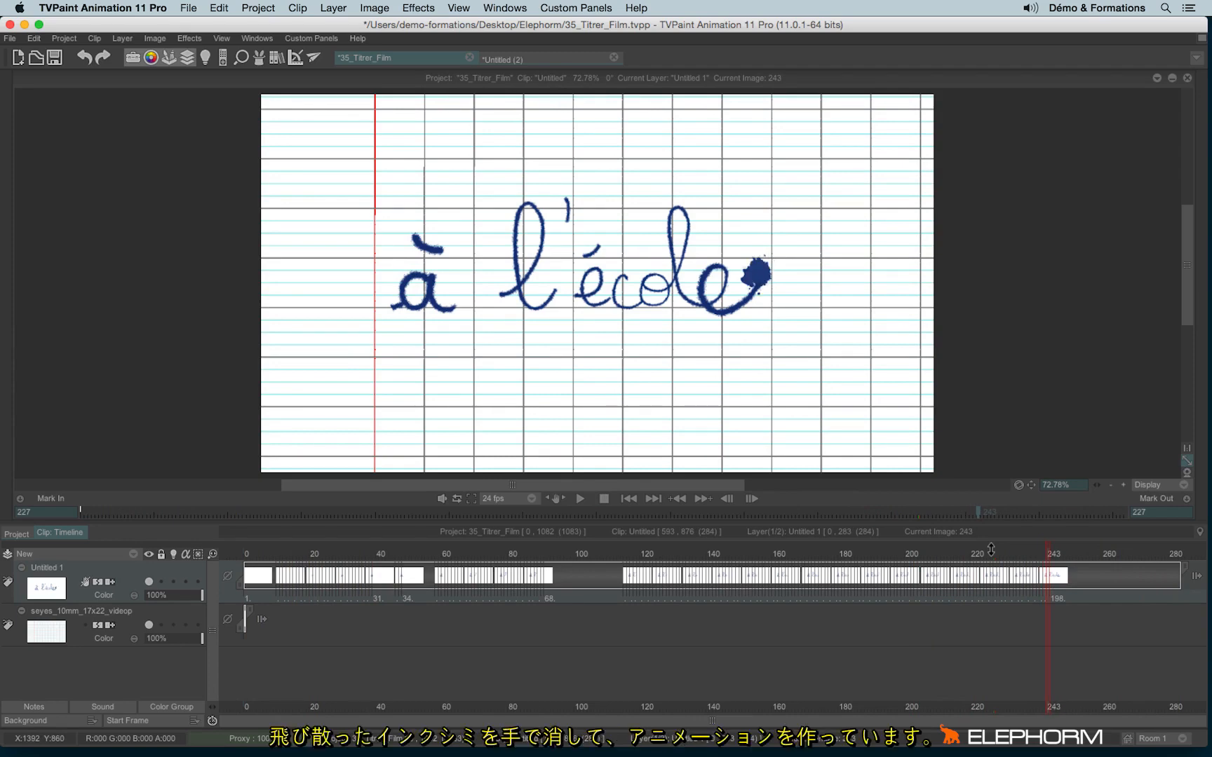
key("Right")
key("Left")
key("Right")
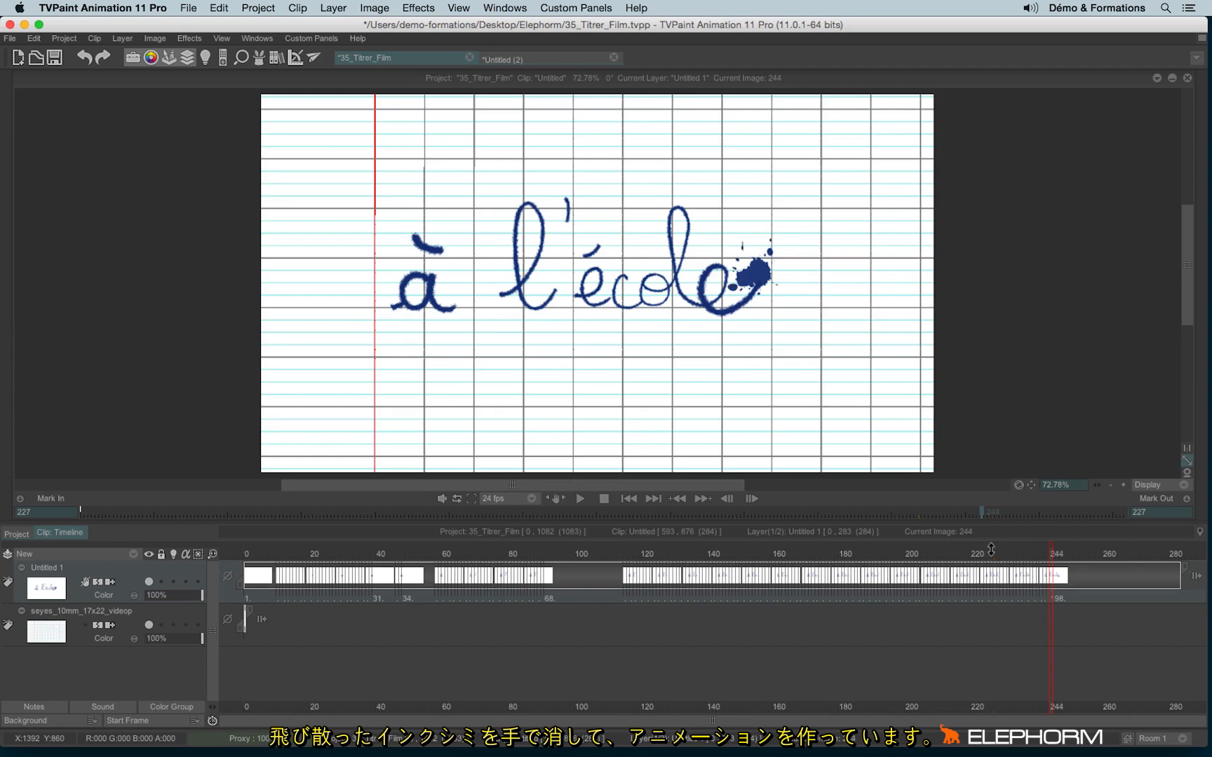
key("Left")
key("Right")
key("Left")
key("Right")
Go to the next clip, play the "YEAH !" title over the landscape and return to frame 0
key("Page_Down")
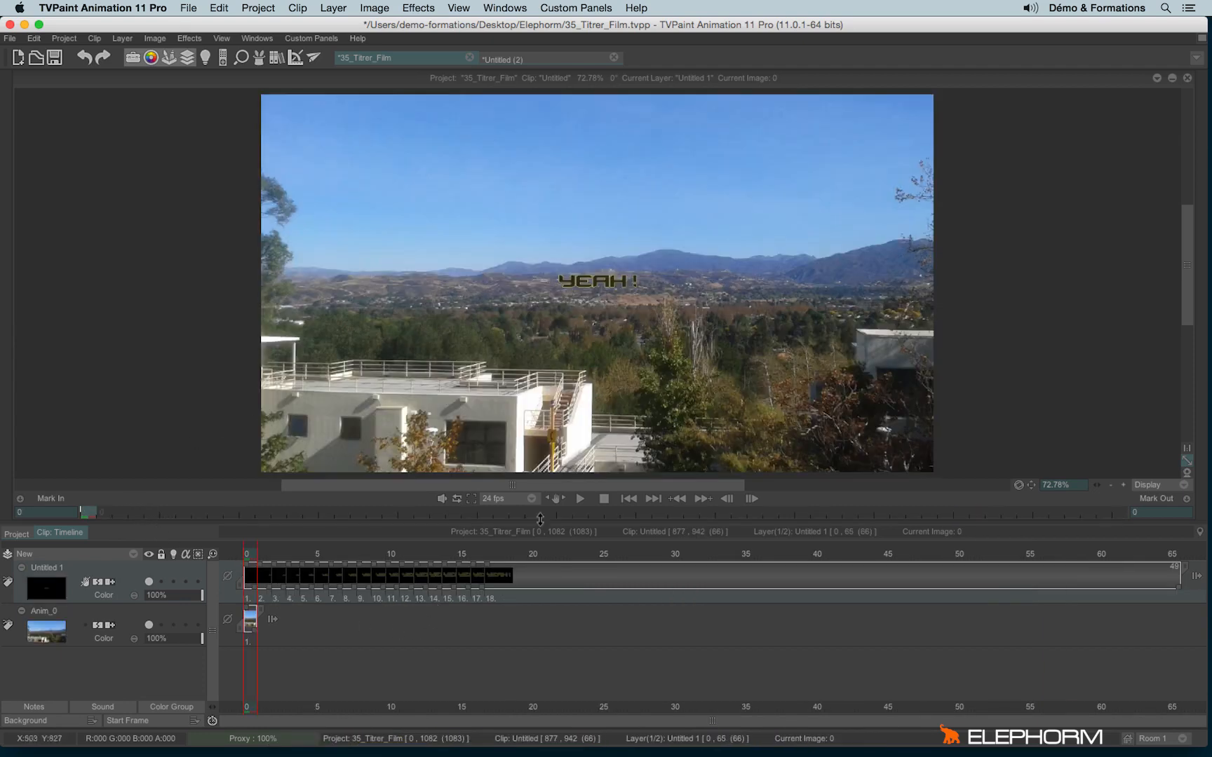
left_click(580, 499)
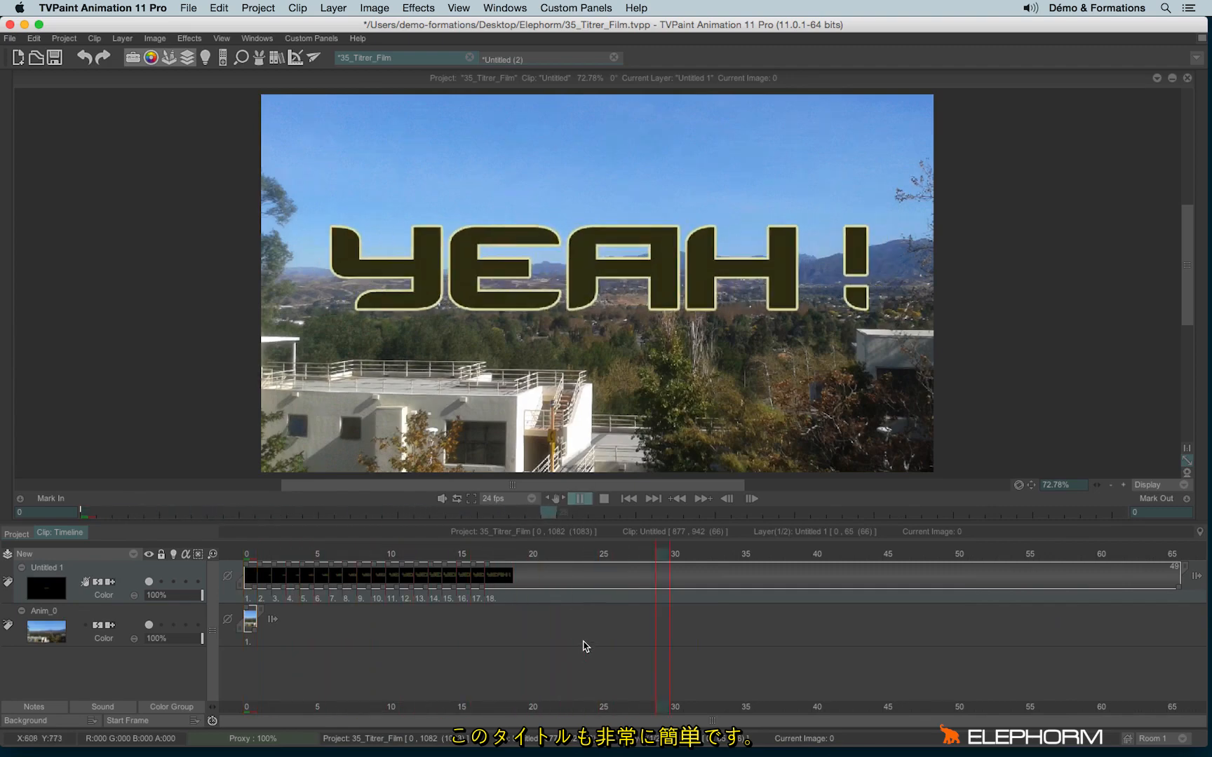
left_click(604, 499)
mouse_move(6, 270)
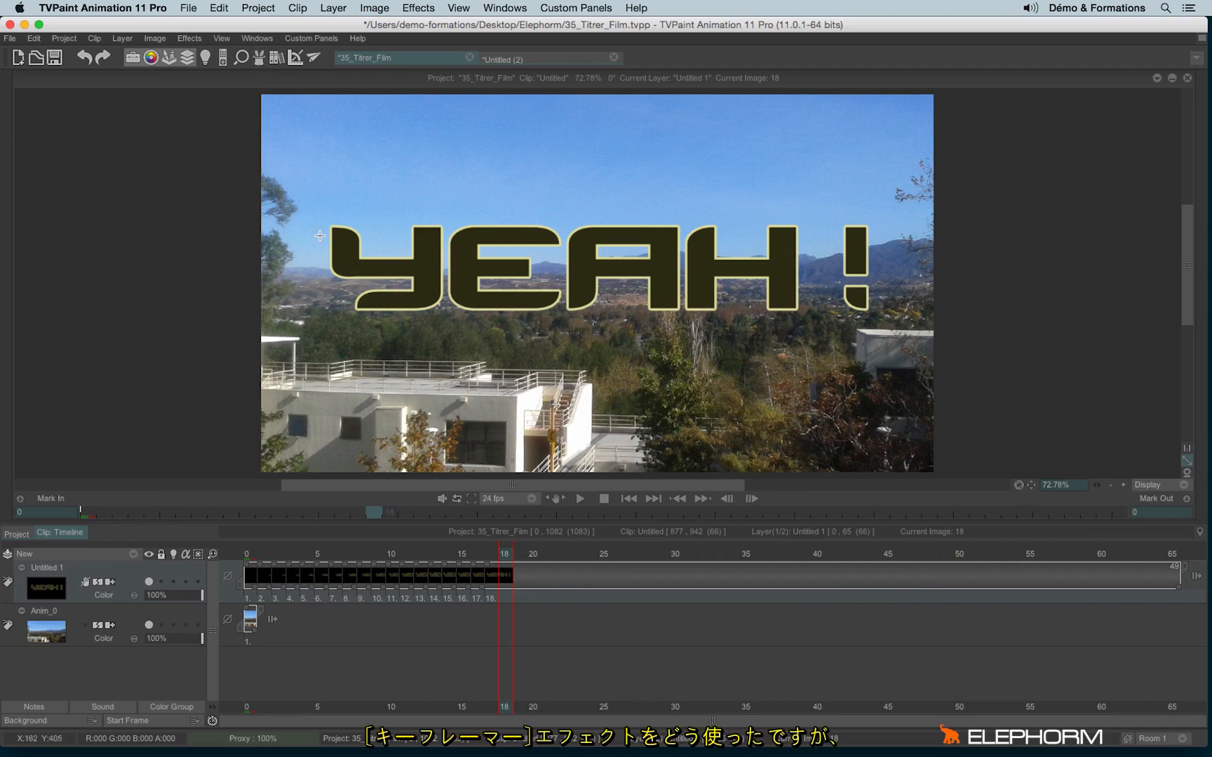
left_click_drag(489, 565, 251, 553)
left_click(251, 552)
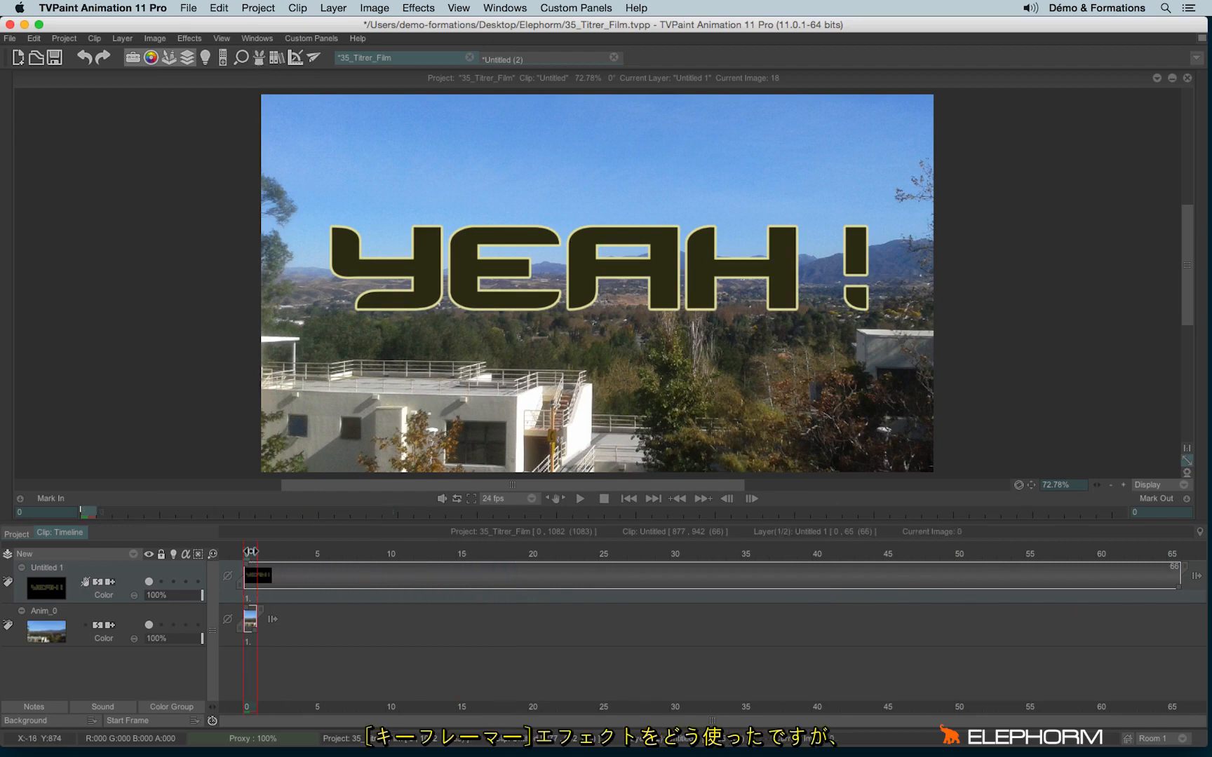
Show the "YEAH !" title's KeyFramer effect in the FX Stack and inspect its size keyframes at frames 0, 13 and 16
left_click(258, 58)
left_click(139, 197)
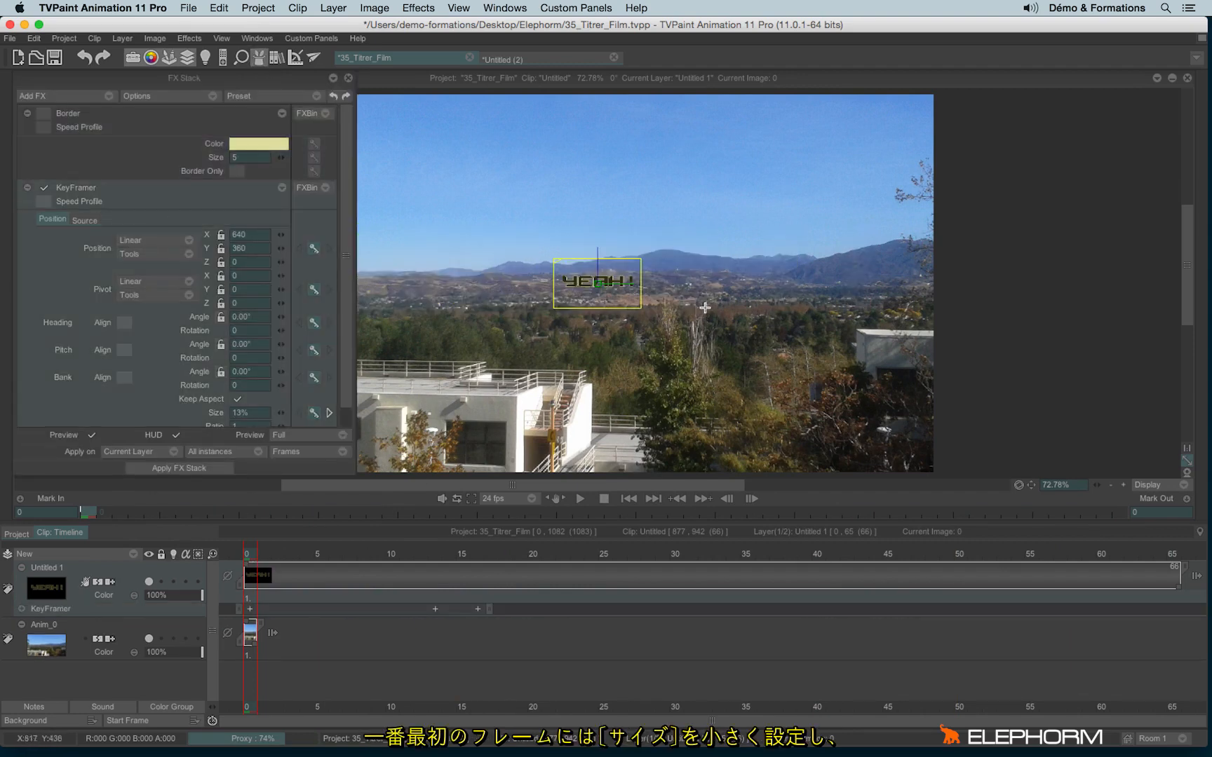
left_click(433, 556)
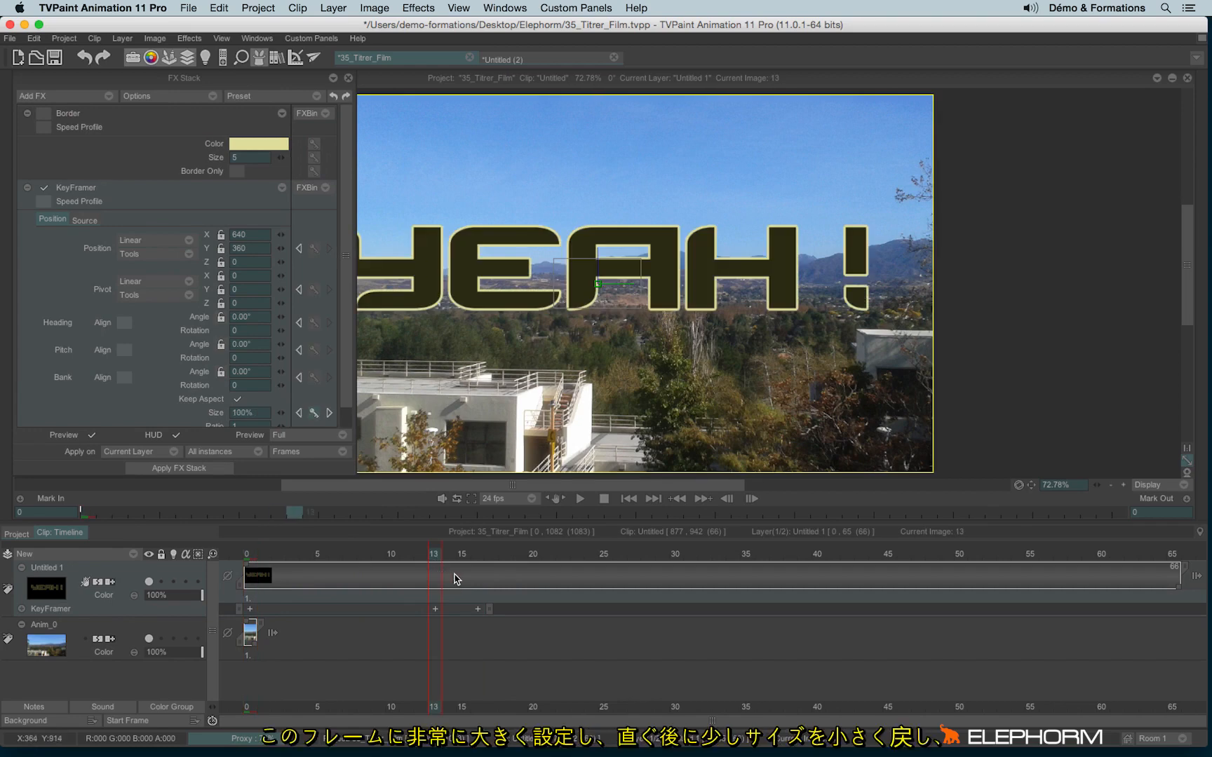
left_click(477, 555)
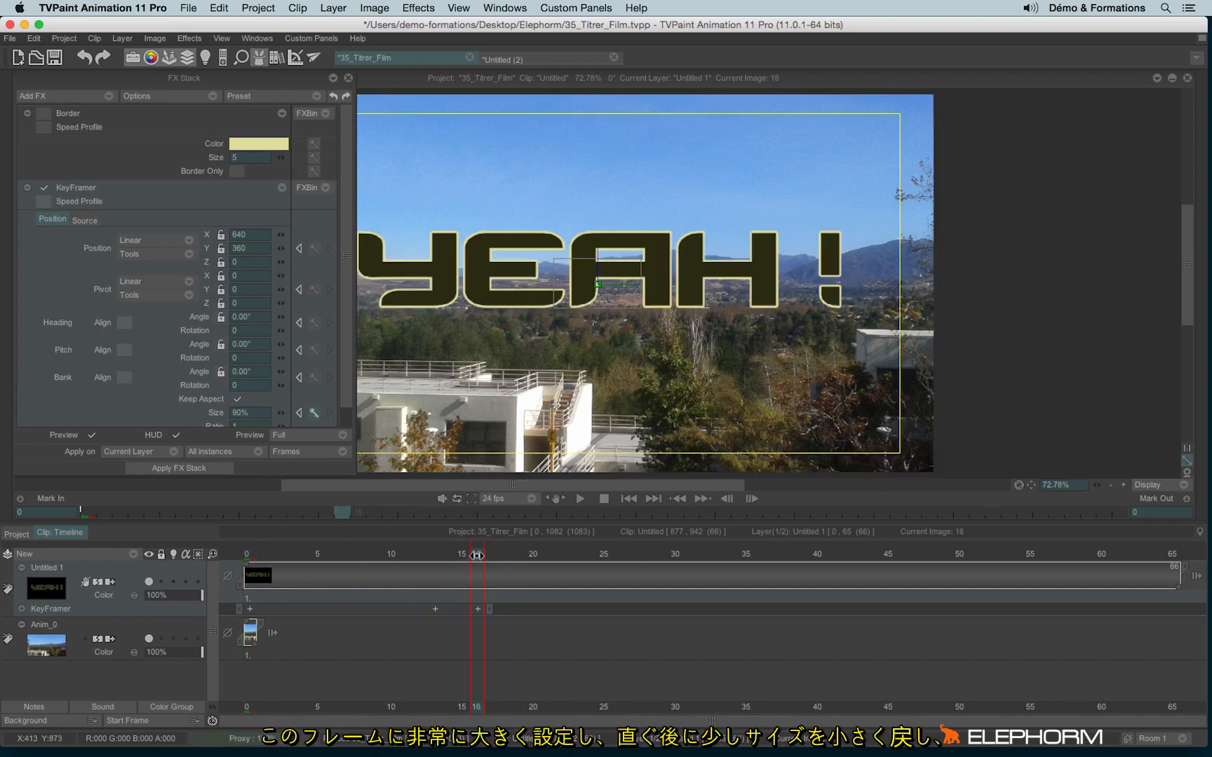
mouse_move(476, 556)
left_mouse_down()
mouse_move(285, 546)
mouse_move(462, 550)
left_mouse_up()
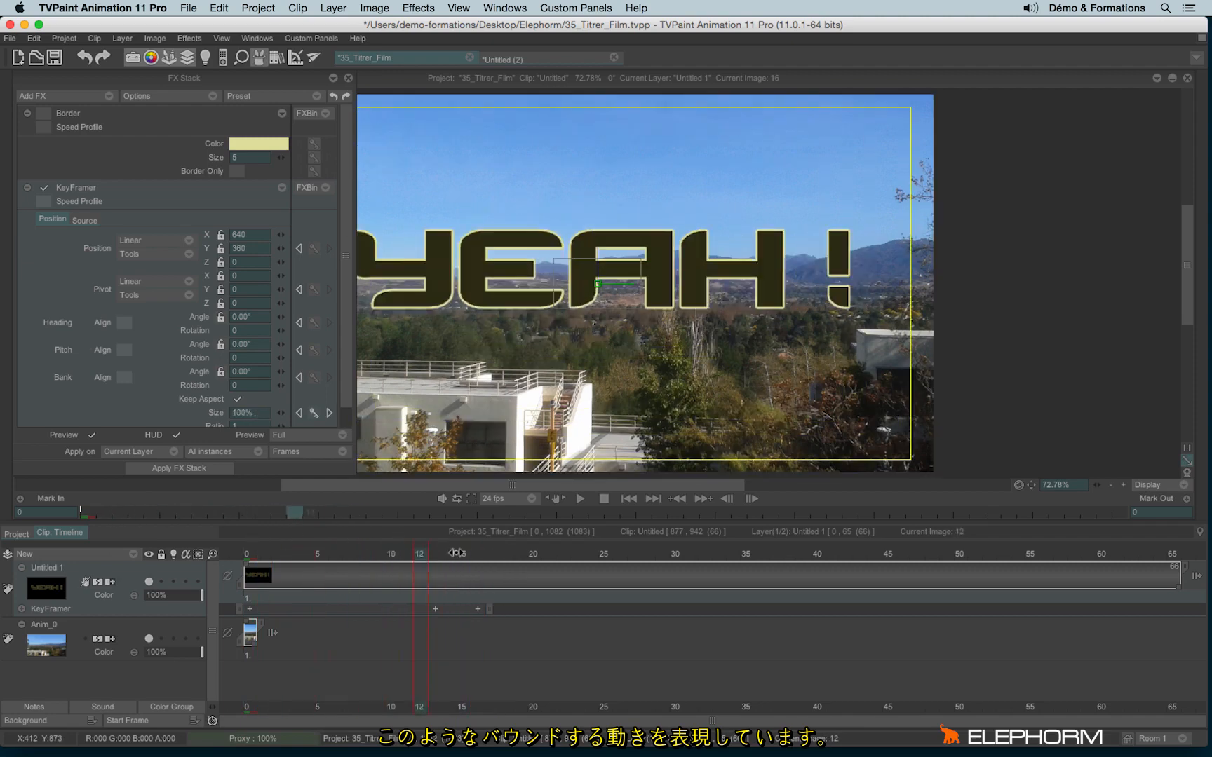
left_click(348, 78)
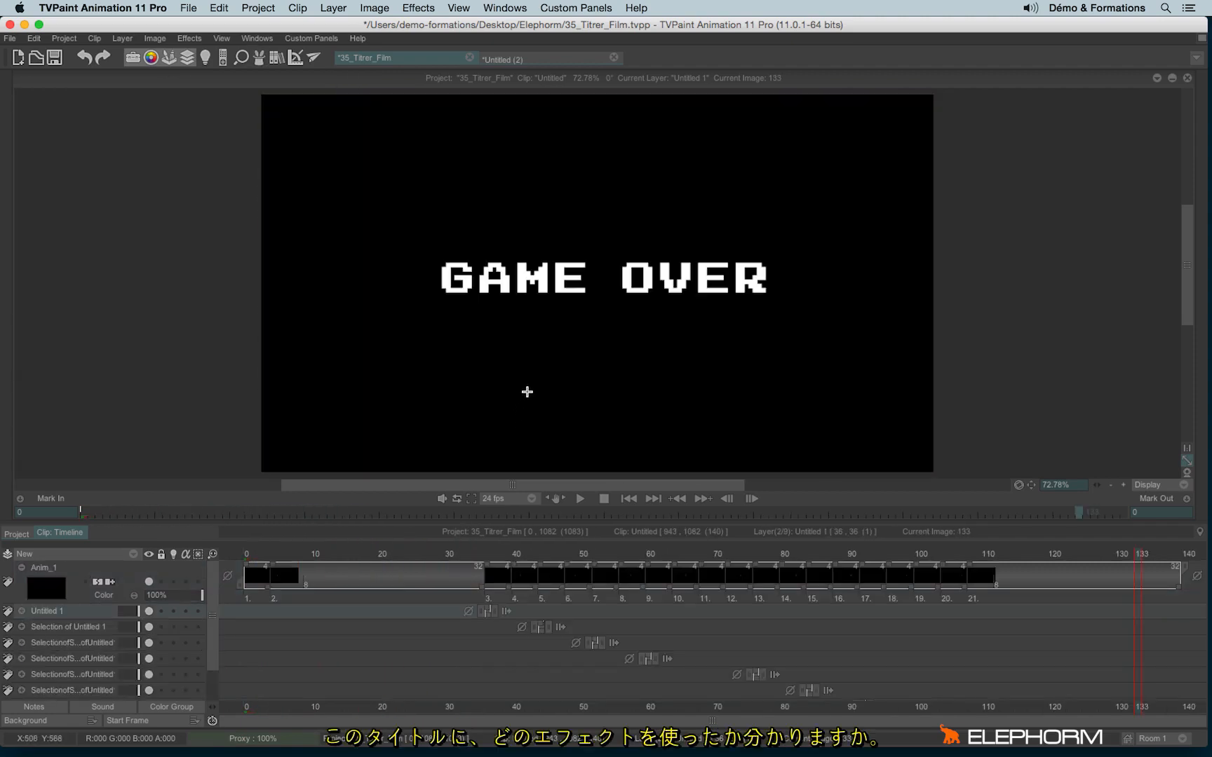
Examine the stack of layers that makes up the "GAME OVER" title clip
left_click(518, 411)
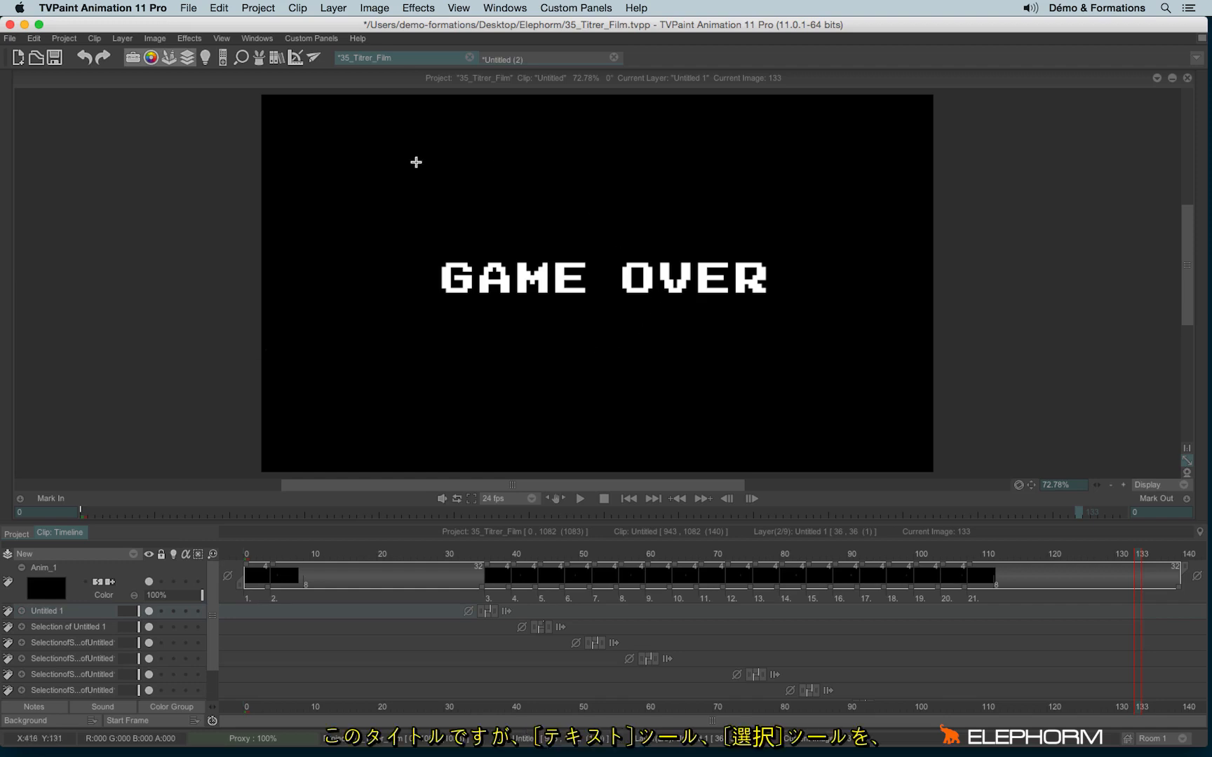
left_click(450, 178)
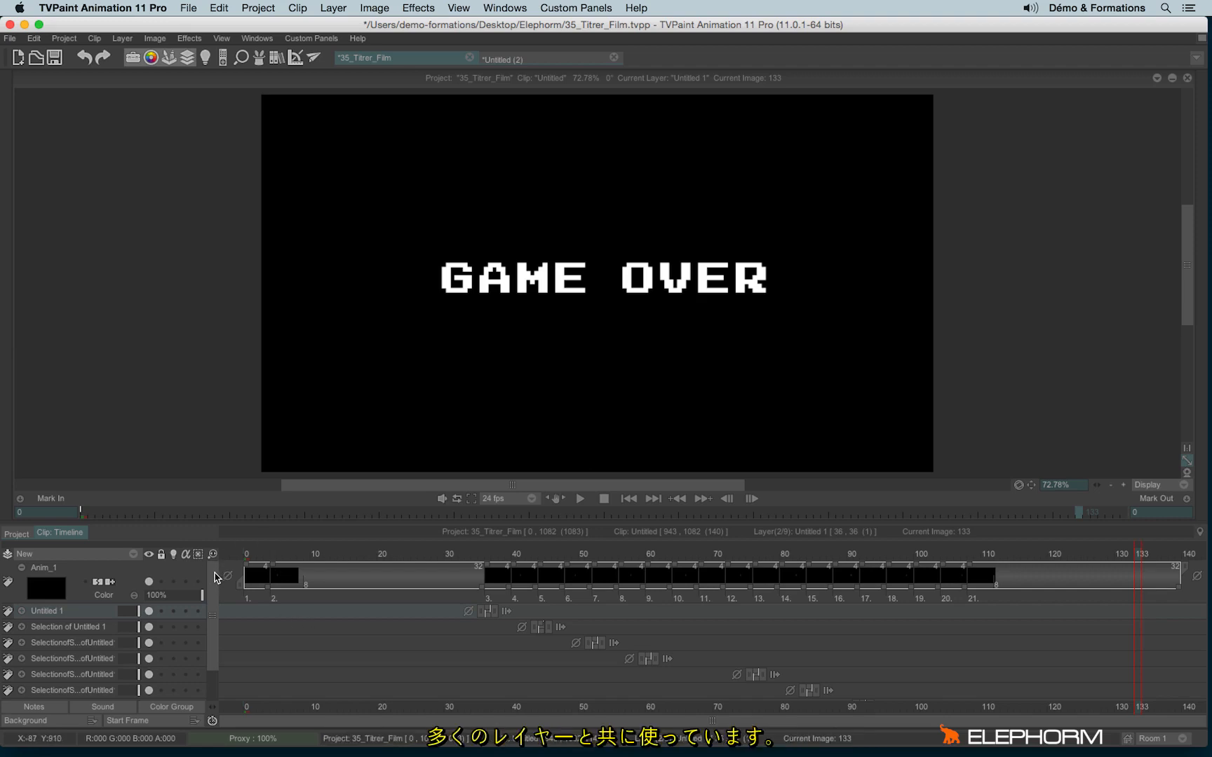
scroll(216, 596, "down", 2)
scroll(219, 617, "up", 2)
Create a new HDTV 720 project of 1280 × 720 at 24 fps, progressive, without a template
left_click(495, 59)
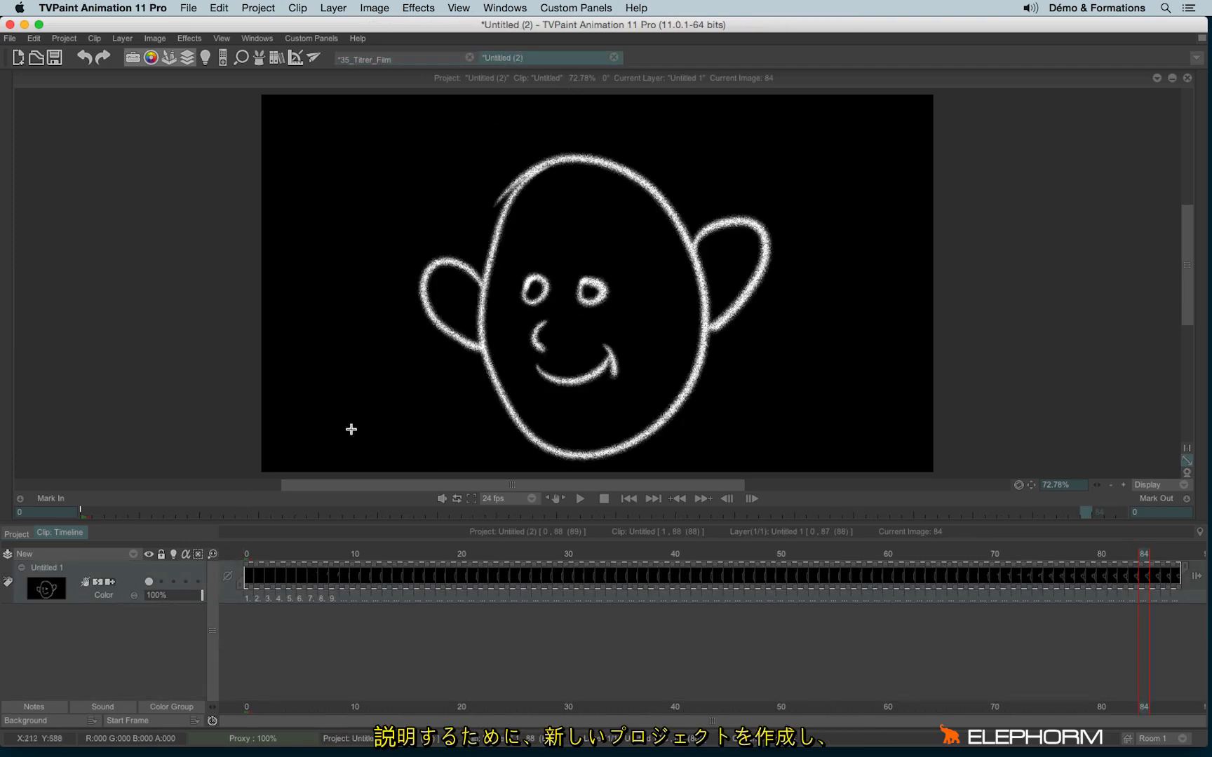
left_click(17, 57)
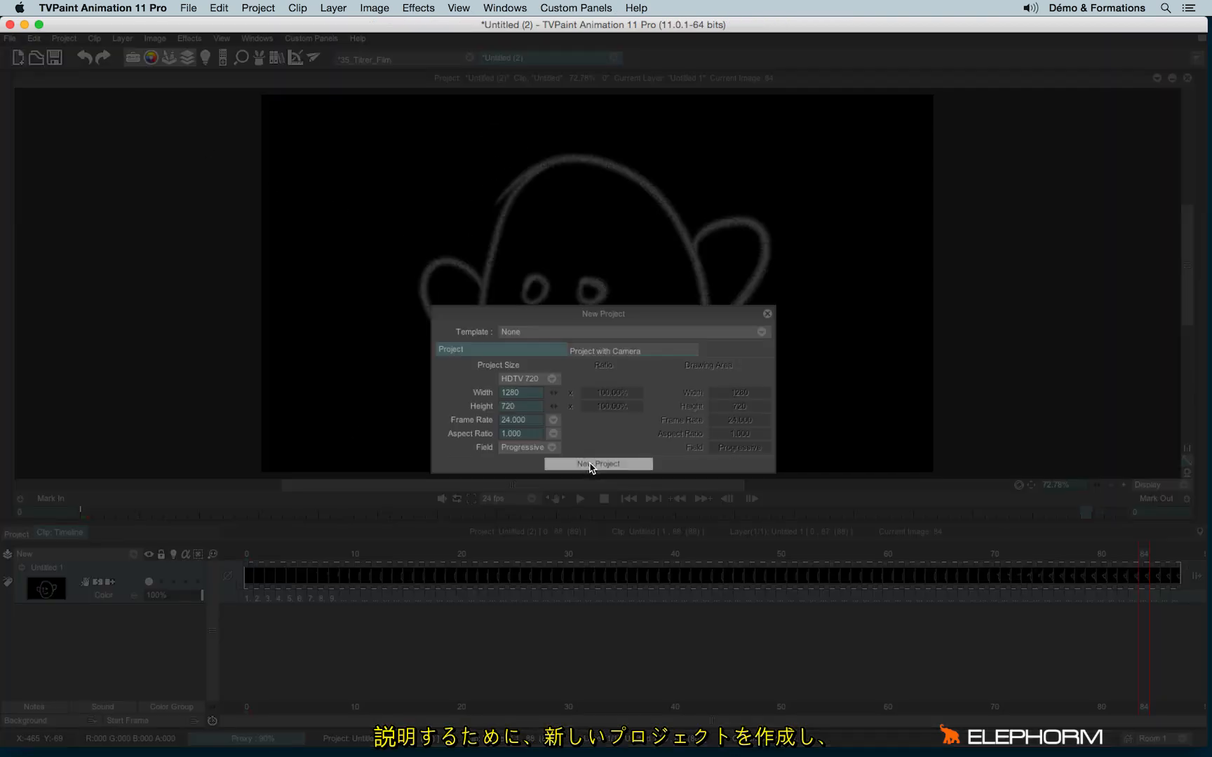
left_click(588, 468)
Stamp the text "Hello" in white Arial, size 103, at the centre of the canvas with the Text Brush
mouse_move(4, 169)
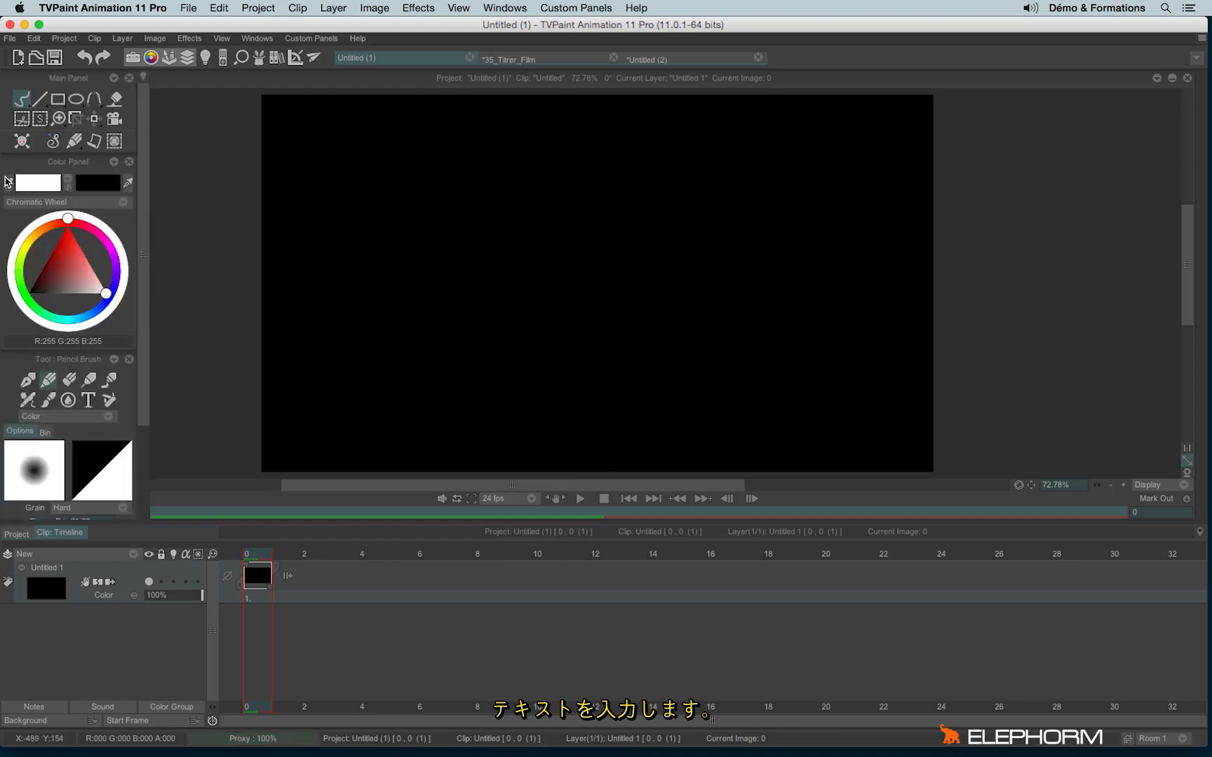
left_click(88, 401)
left_click(78, 448)
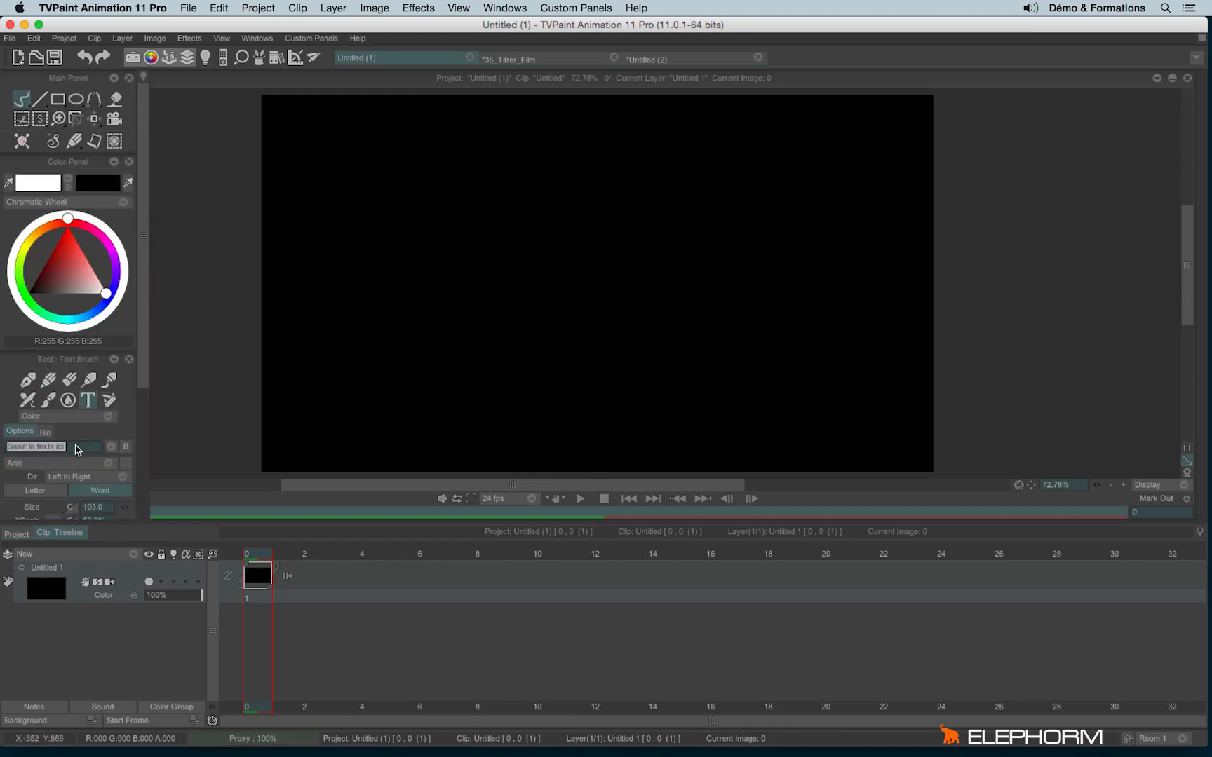
type("Hello")
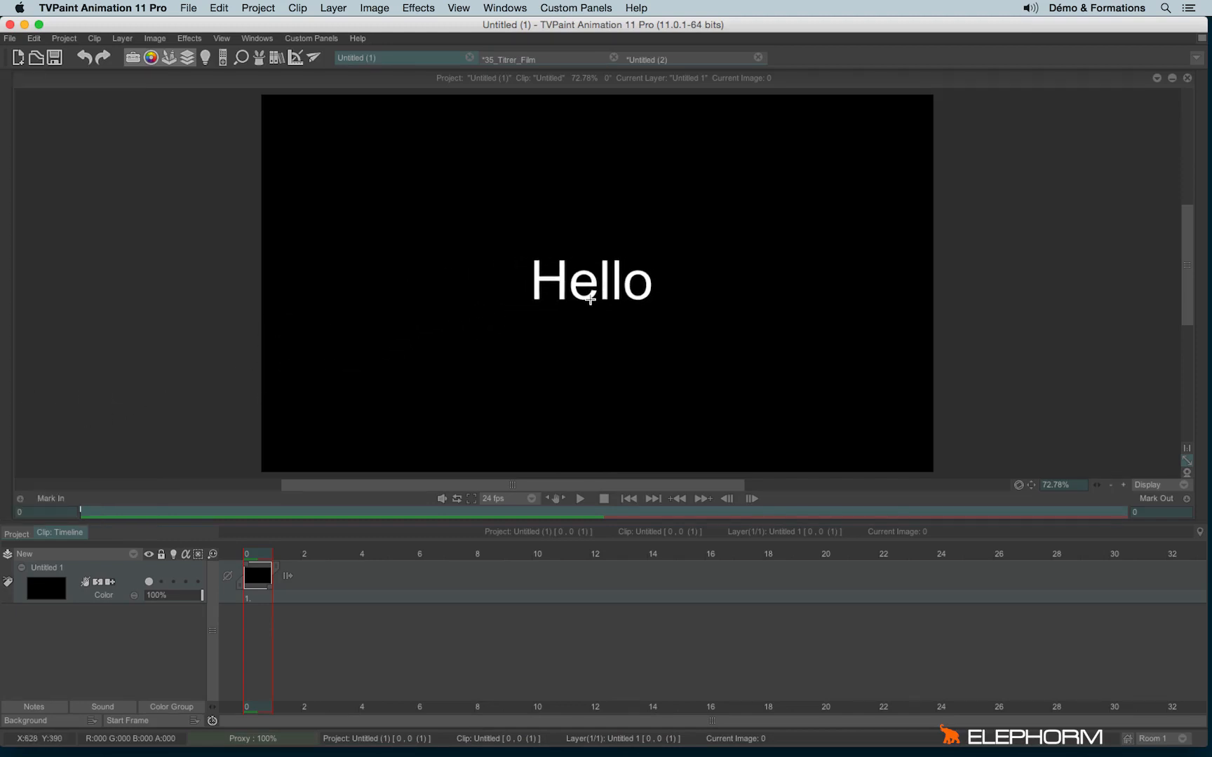
left_click(589, 301)
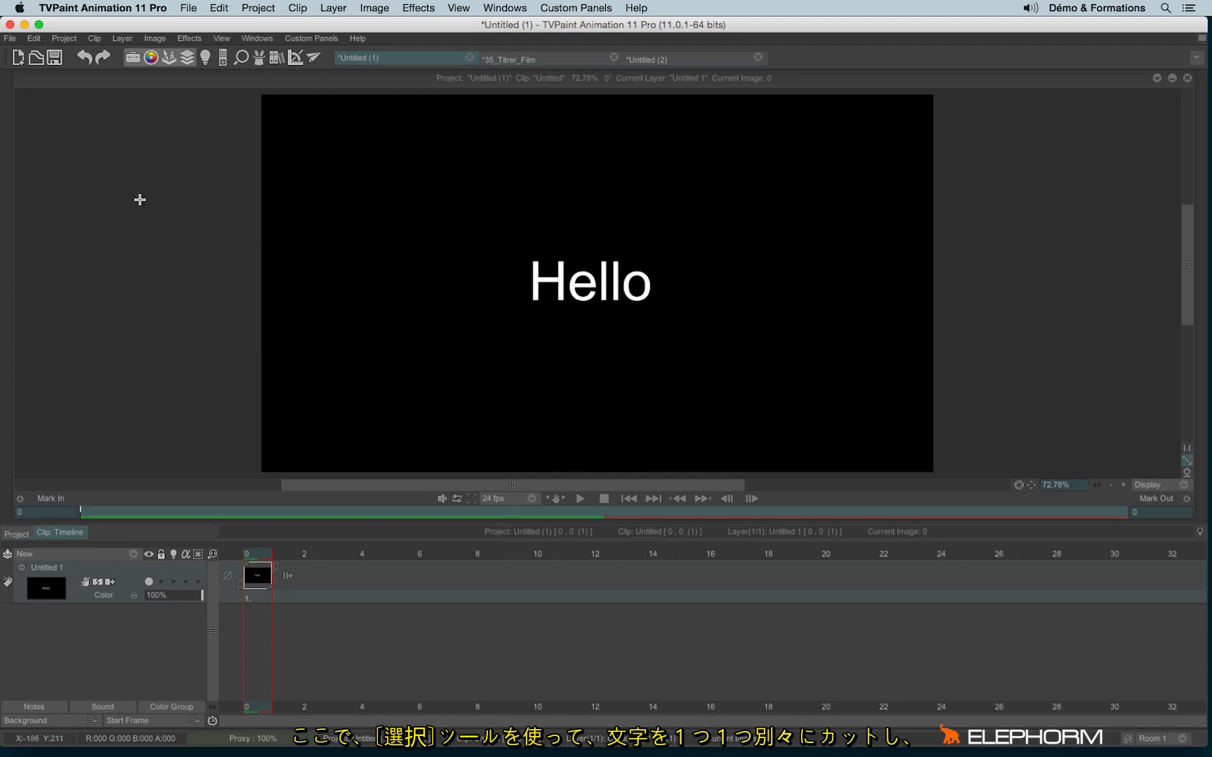
Select the letters "ello" of the "Hello" text with a rectangular selection and cut them to a new layer
mouse_move(10, 188)
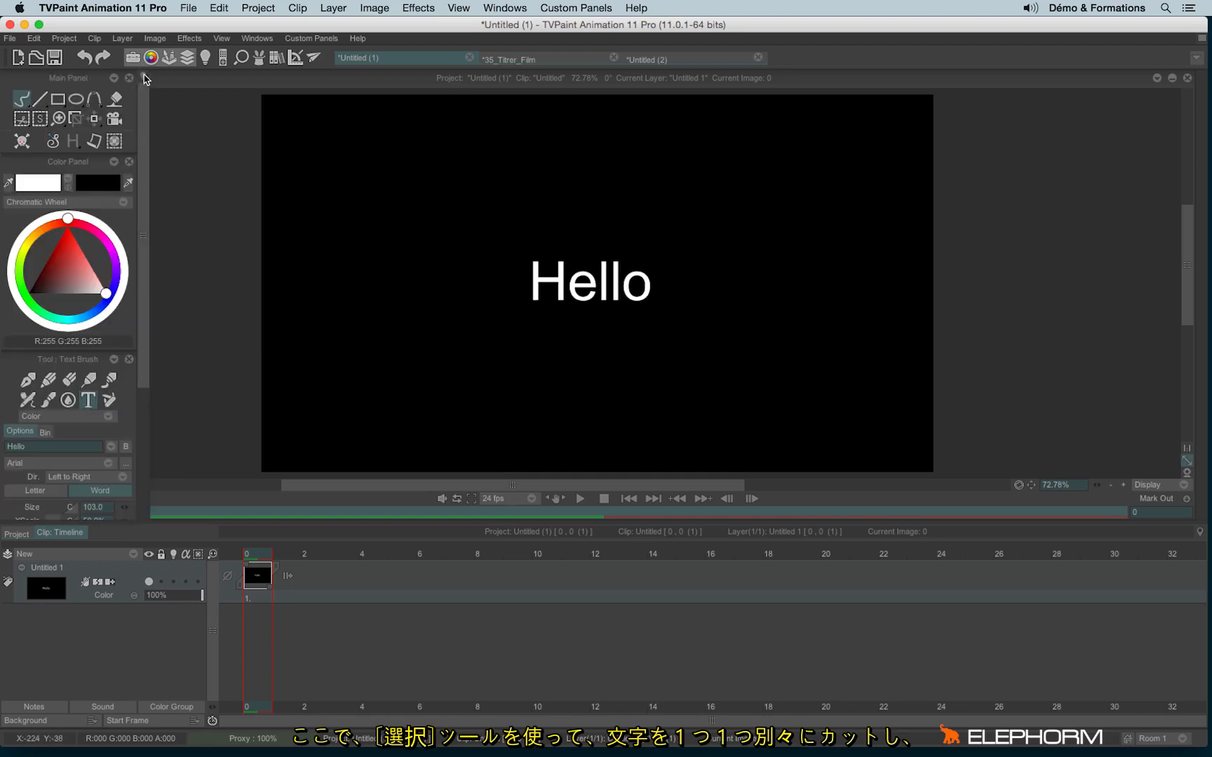
left_click(40, 119)
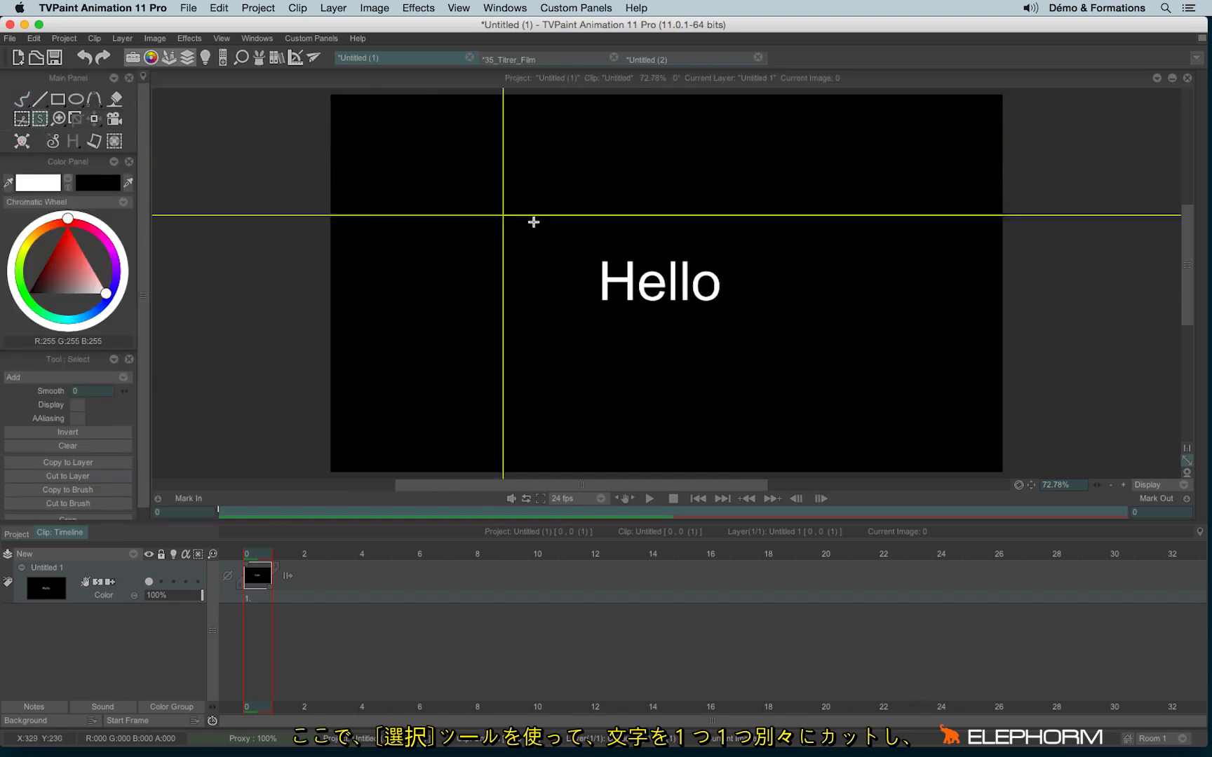
left_click_drag(638, 233, 726, 318)
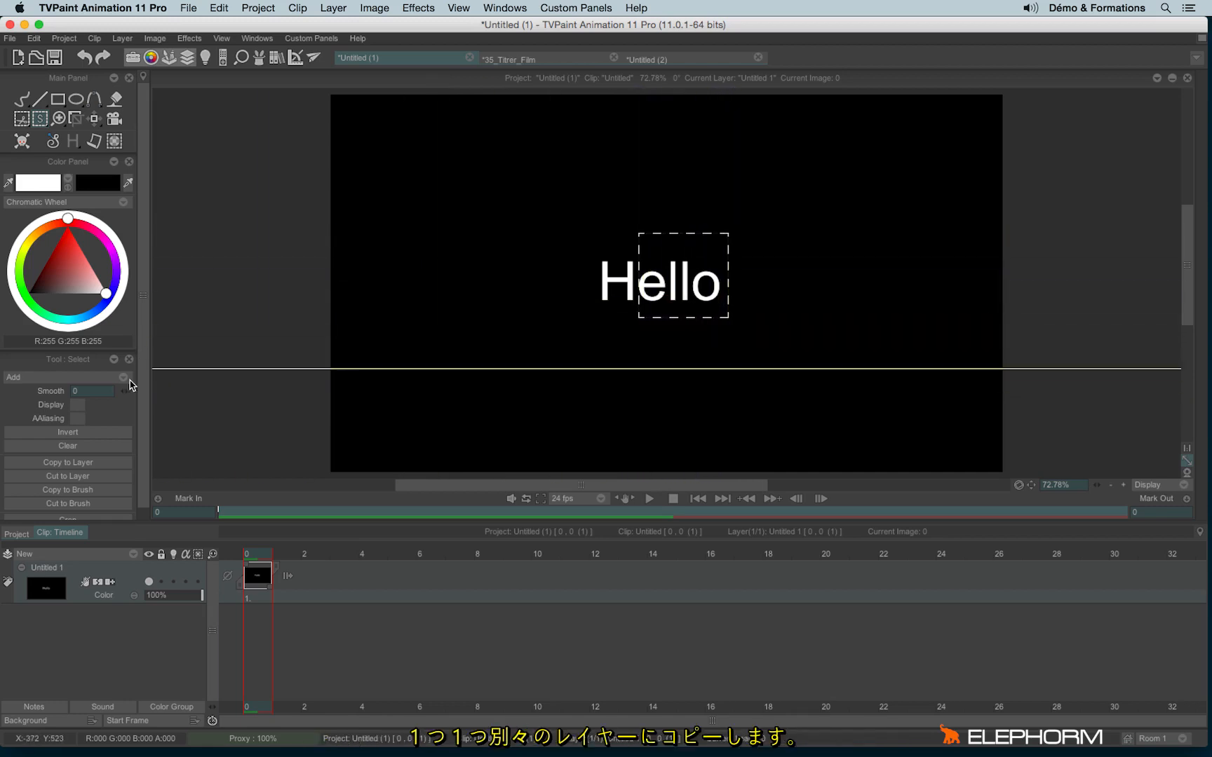
scroll(77, 421, "down", 1)
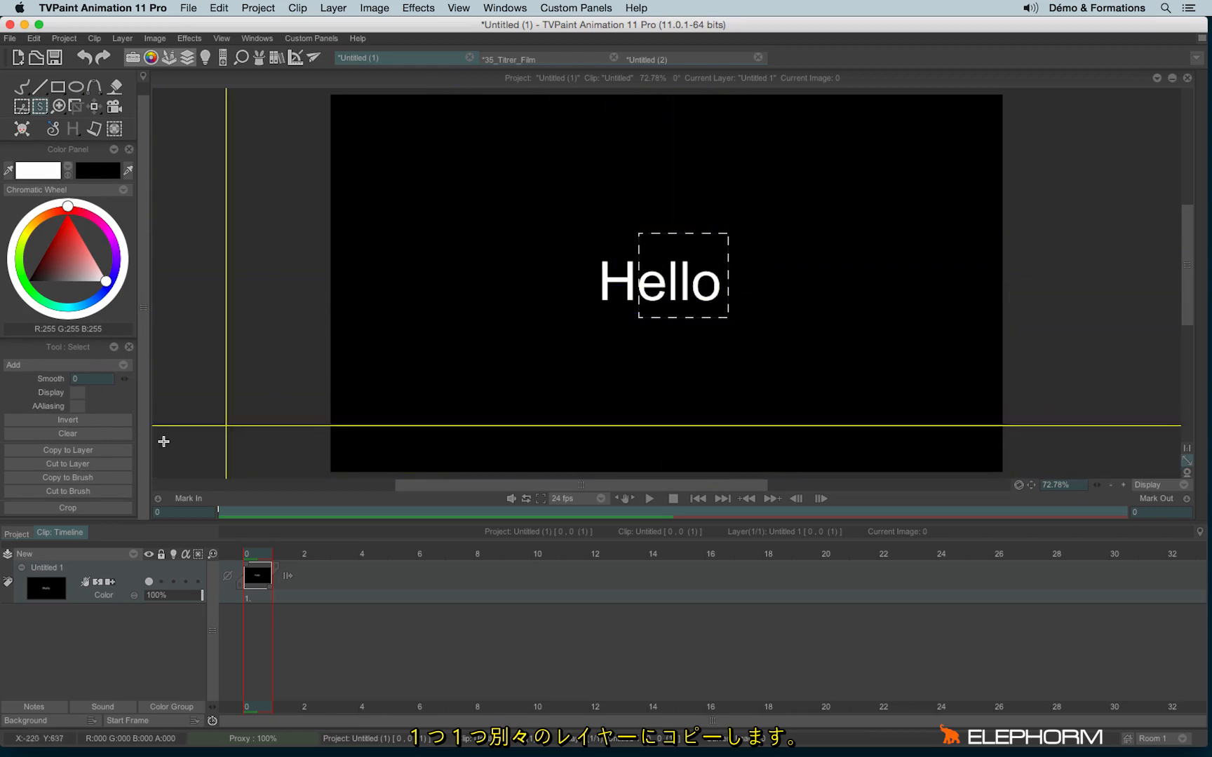
left_click(68, 464)
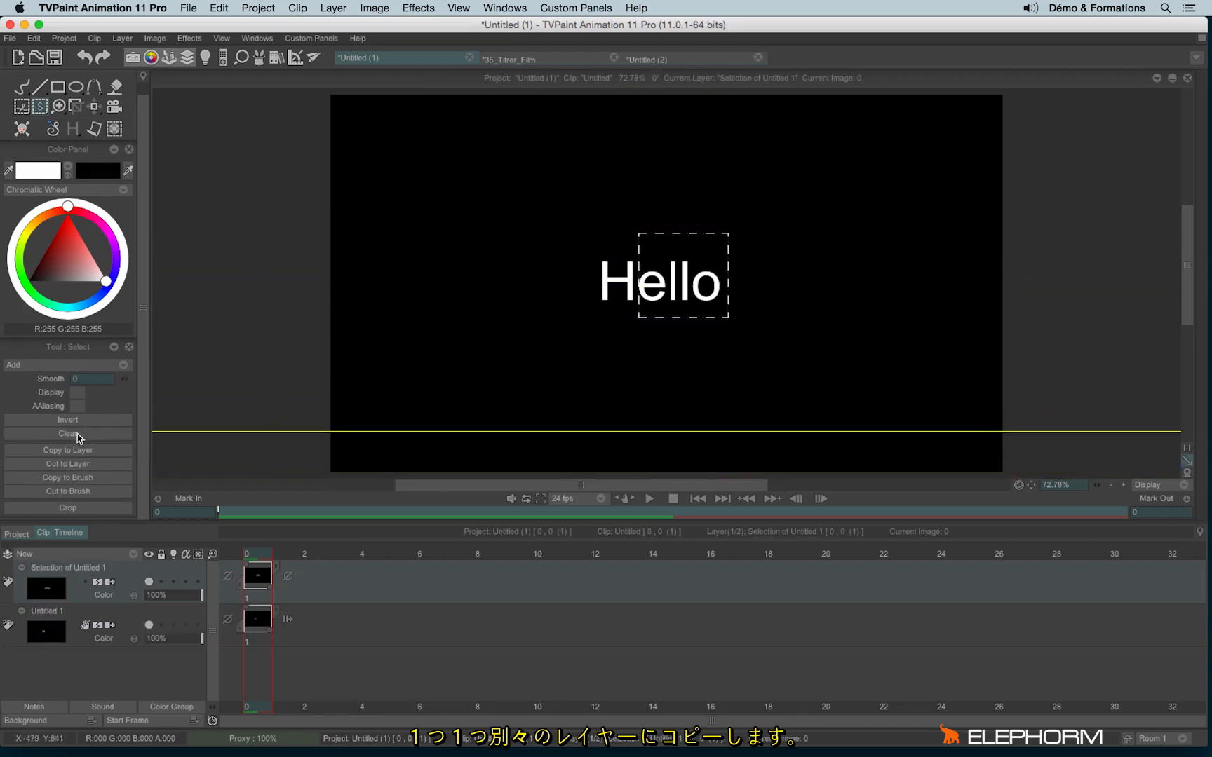
Trim the selection one letter at a time and cut "llo", "lo" and "o" in turn to new layers
left_click_drag(612, 208, 665, 334)
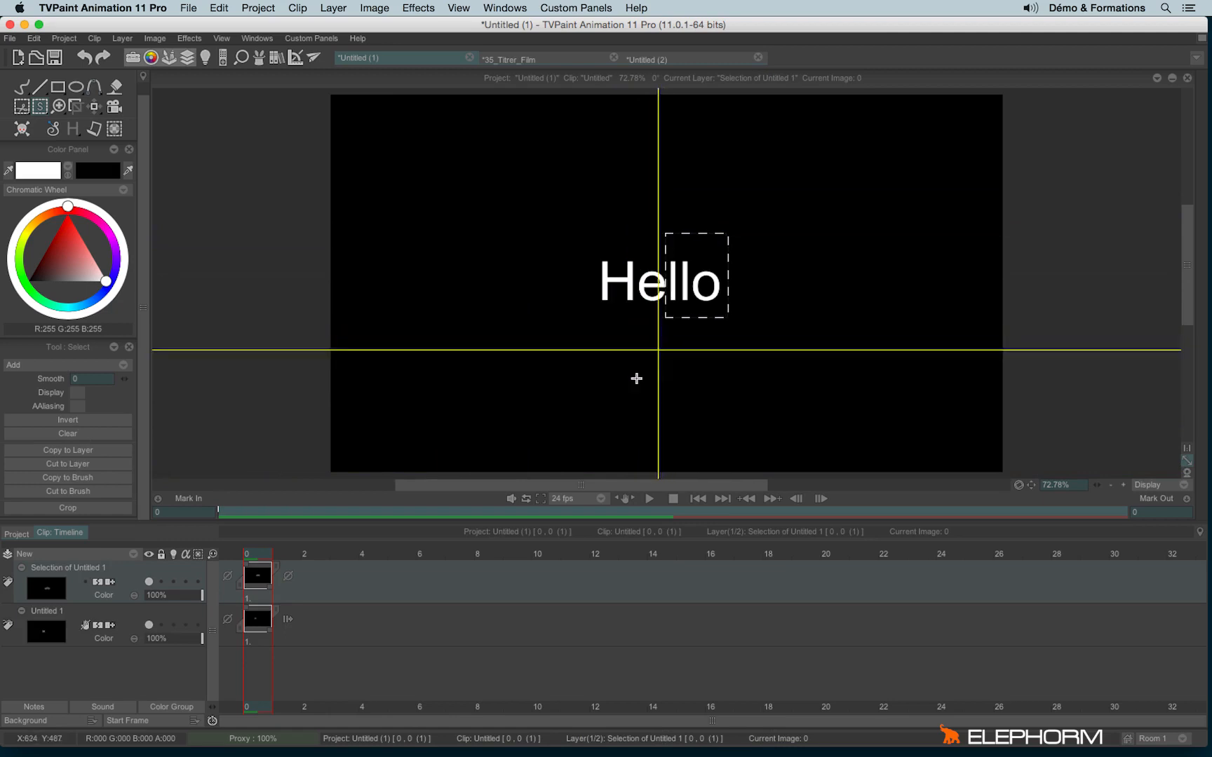
left_click(73, 465)
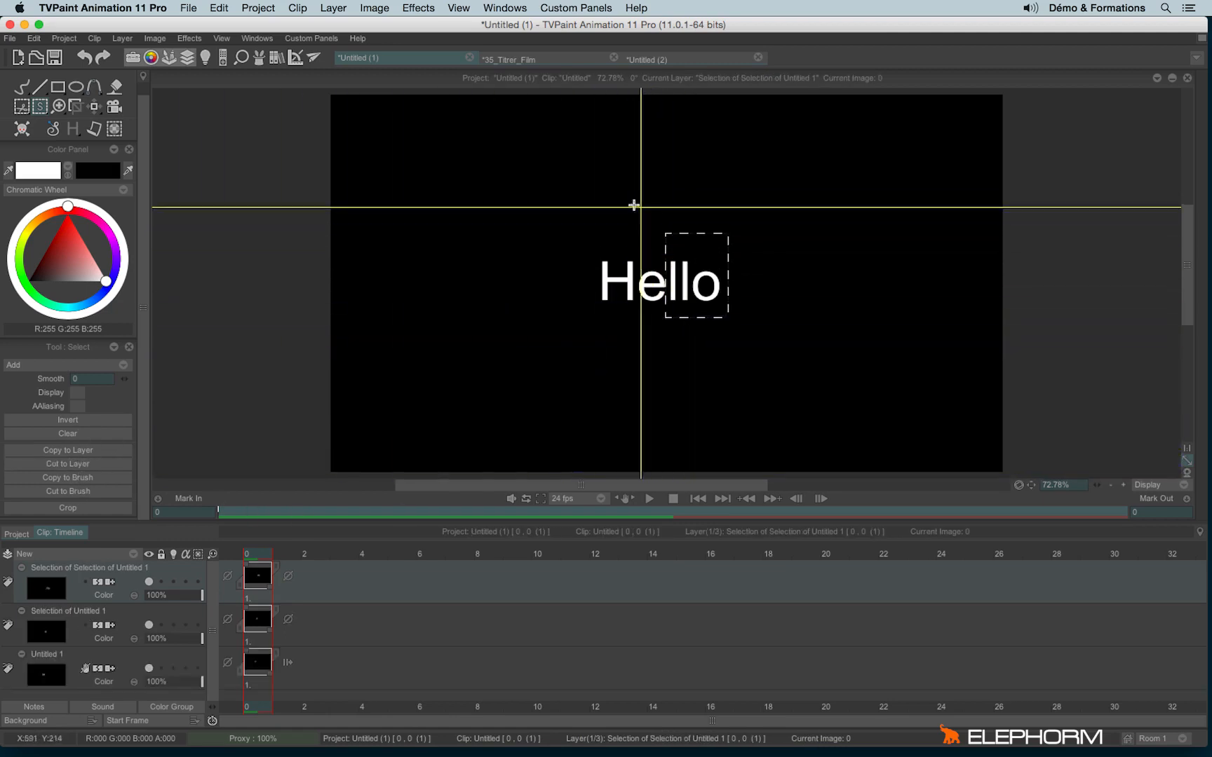
left_click_drag(633, 205, 677, 340)
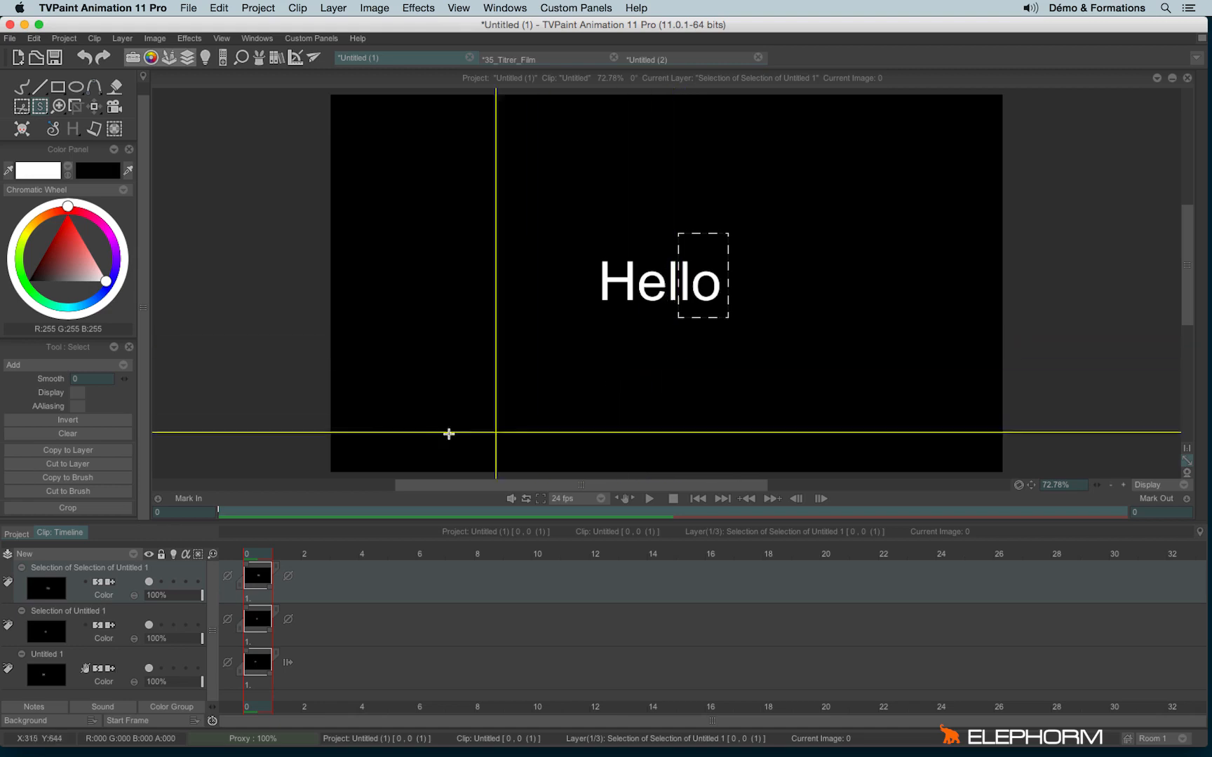
left_click(76, 464)
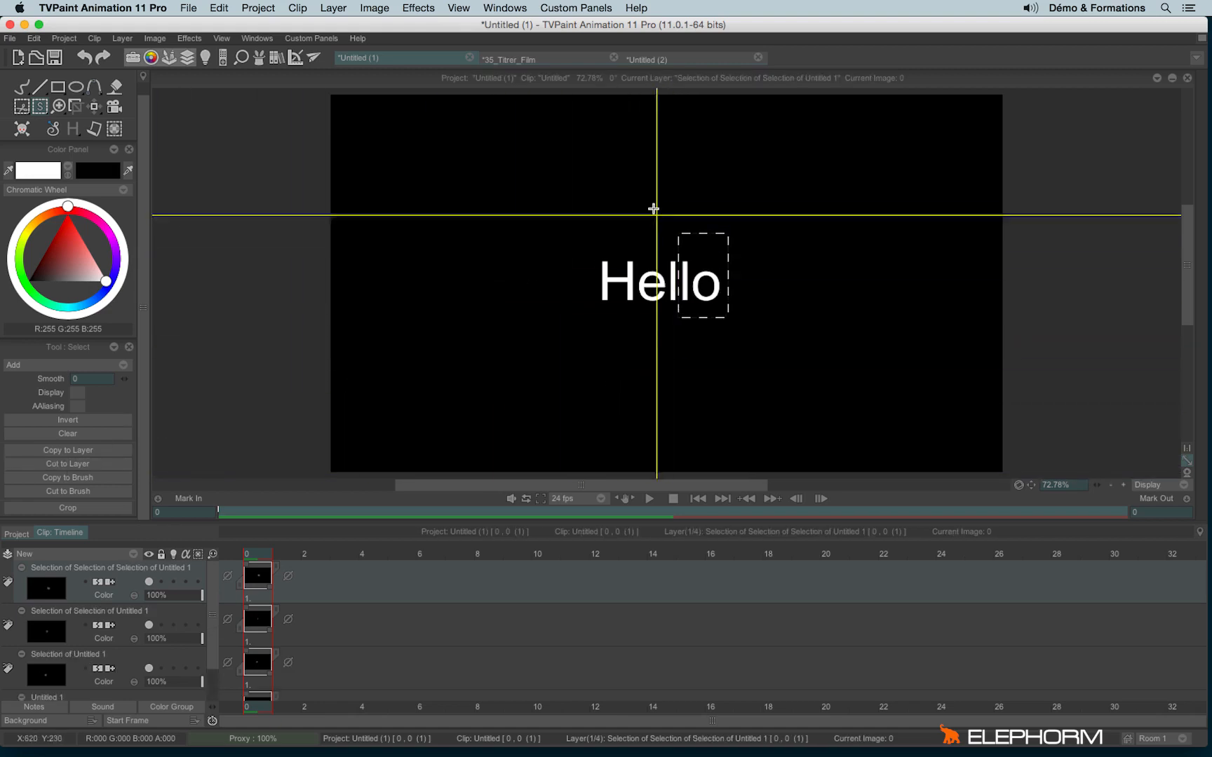
left_click_drag(666, 201, 689, 345)
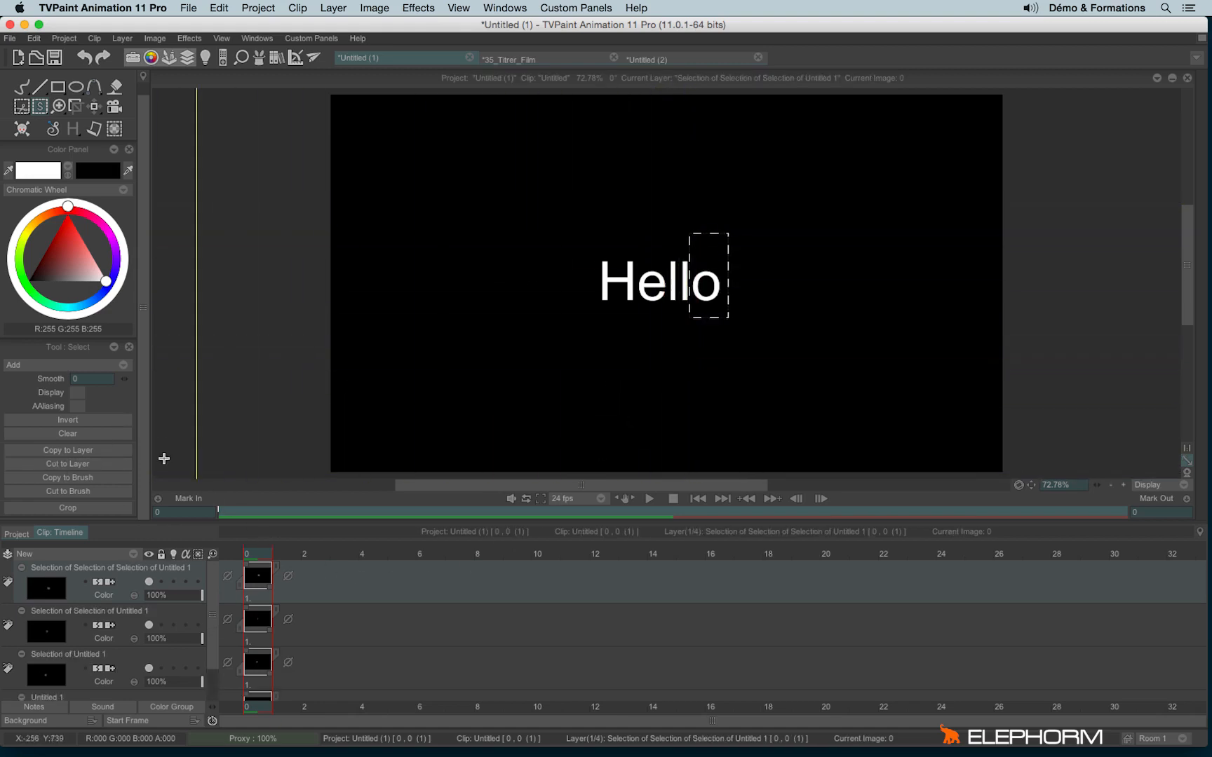
left_click(63, 464)
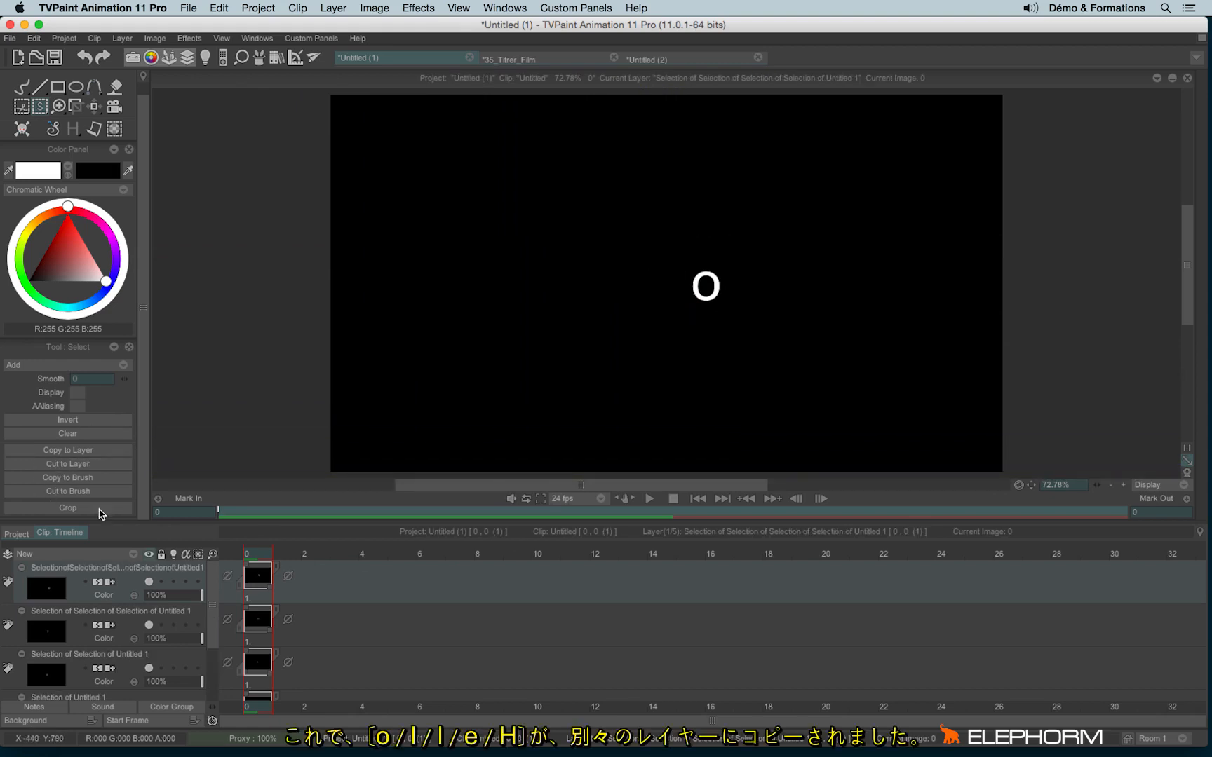
Enlarge the timeline to show all five letter layers, select them all and set their post behaviour to Hold
key("Down")
key("Down")
key("Down")
key("Down")
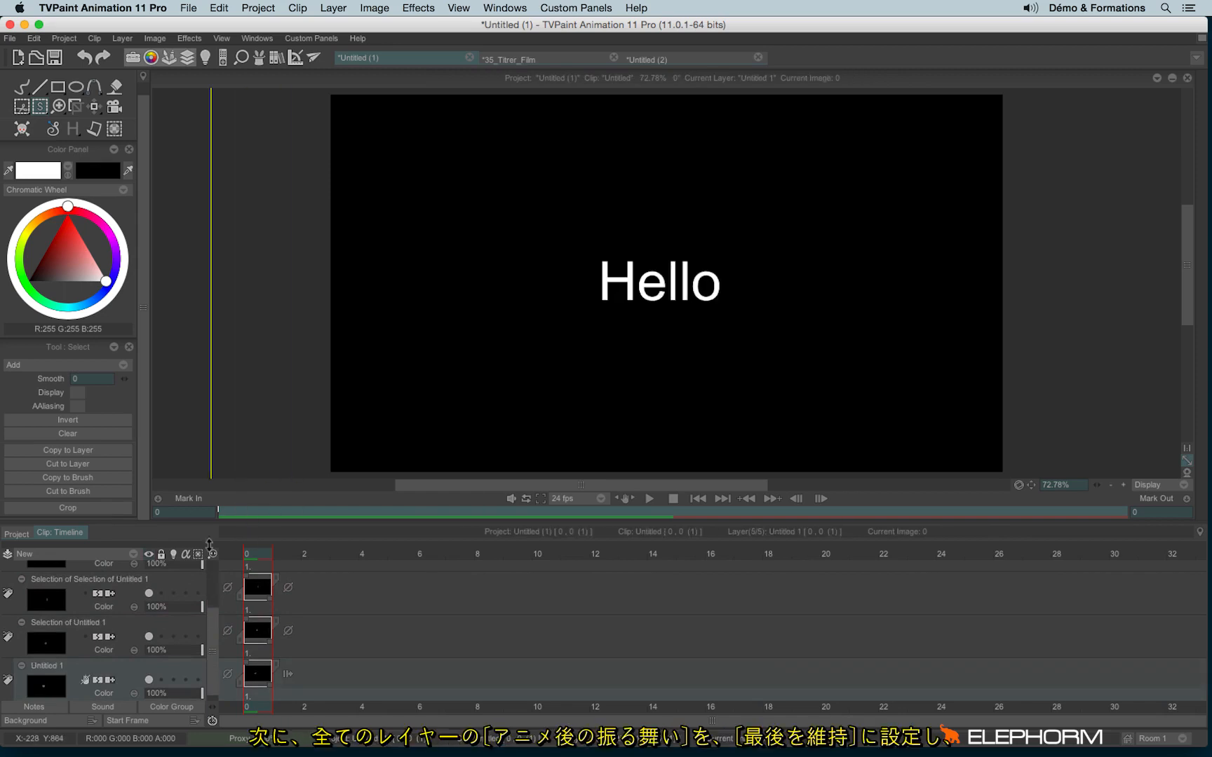
left_click_drag(205, 525, 205, 319)
left_click(110, 363)
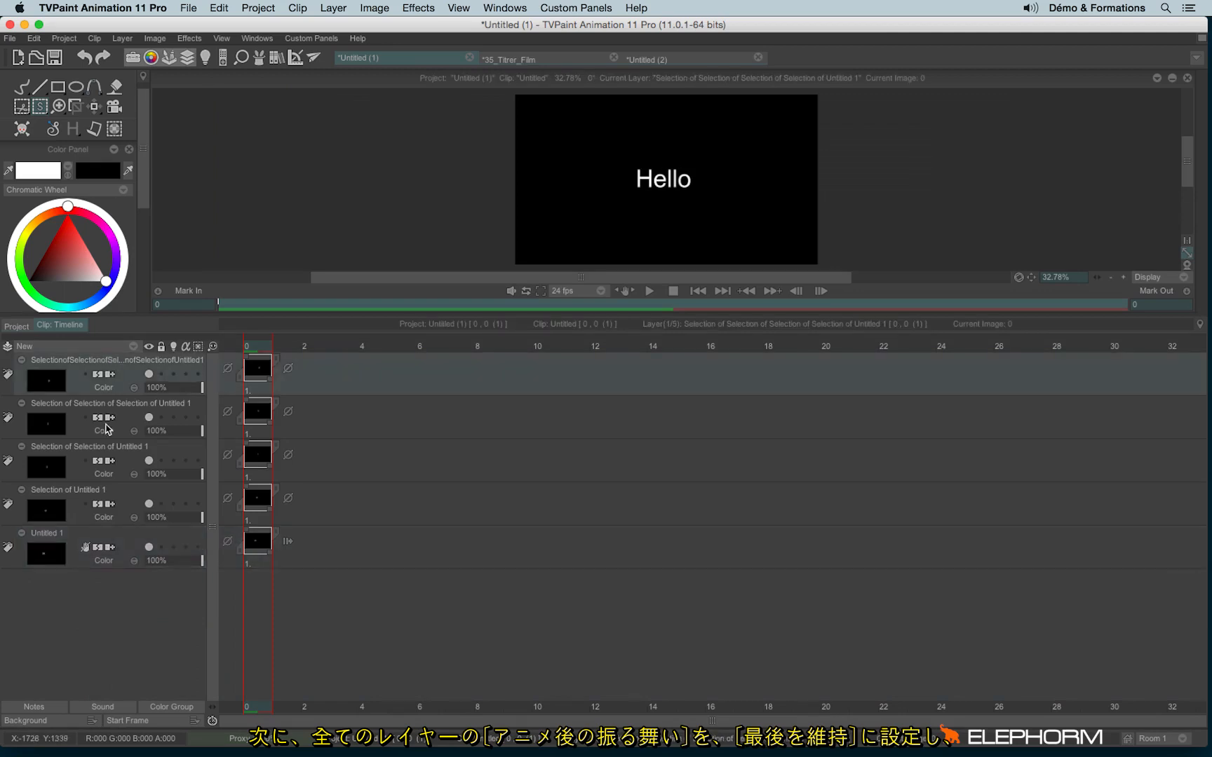
left_click(71, 536, "shift")
left_click(287, 369)
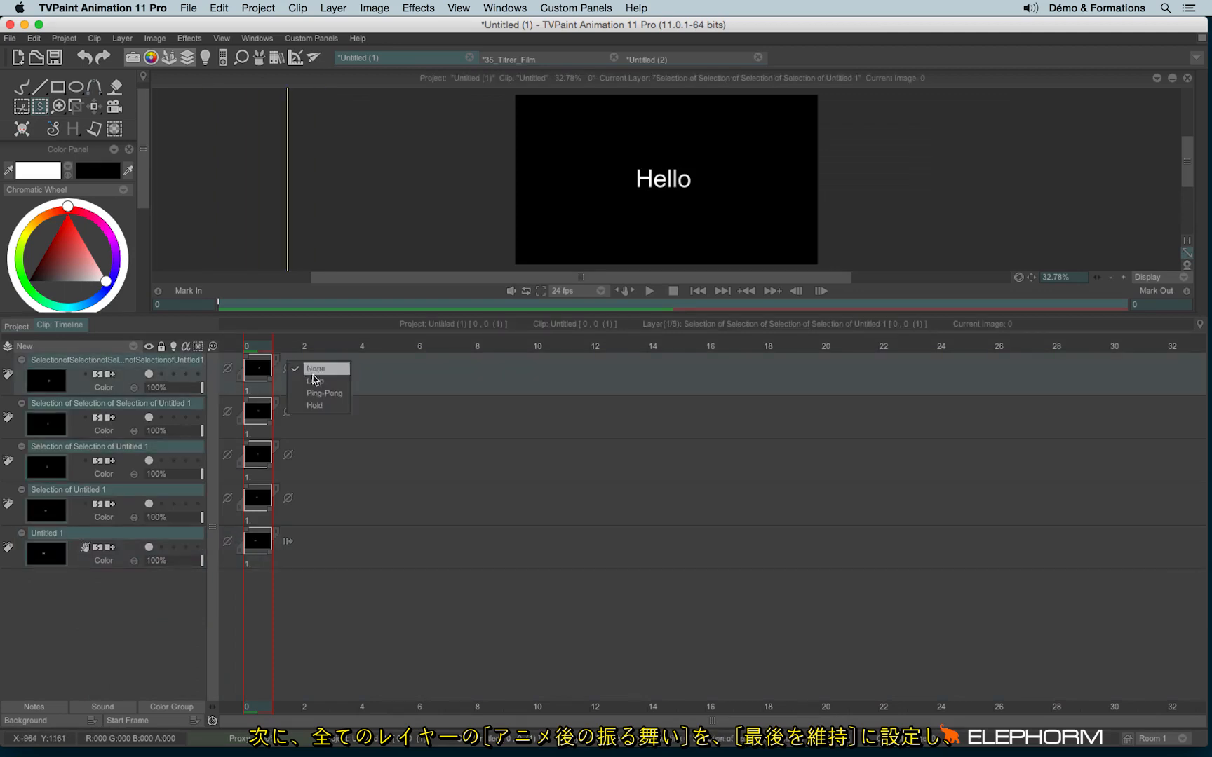
left_click(319, 413)
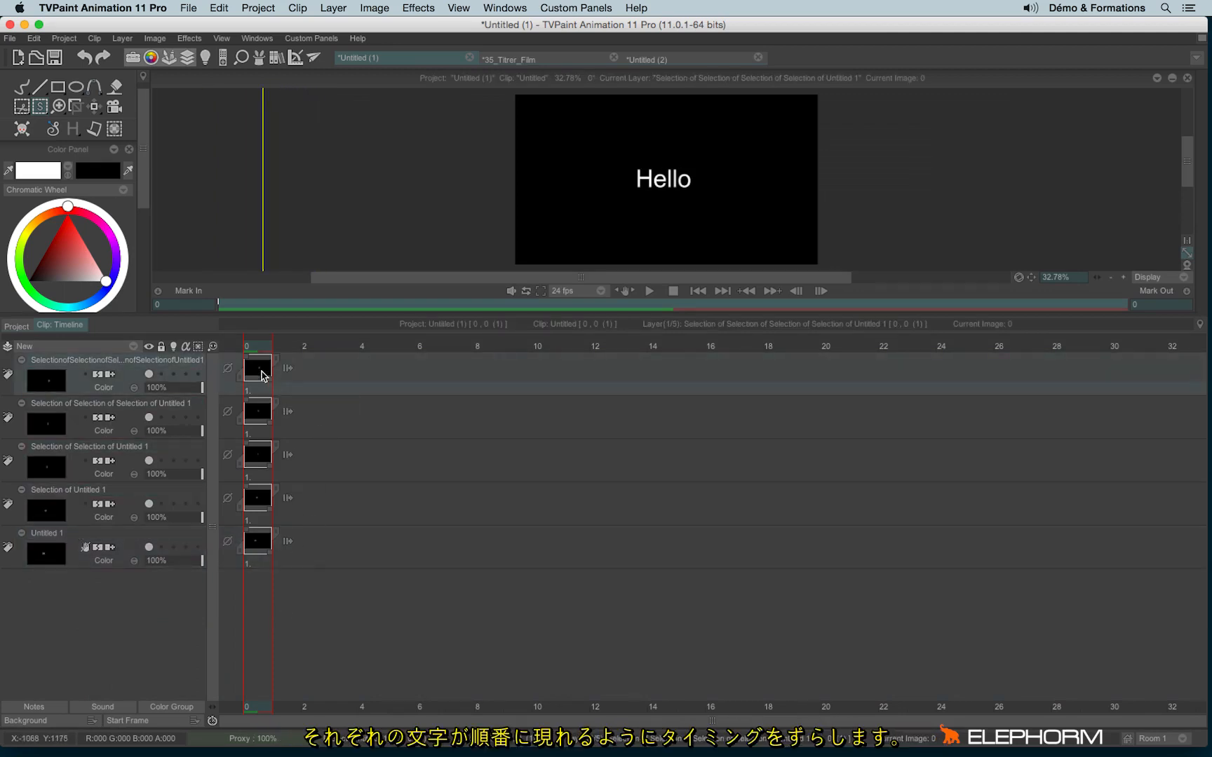
Stagger the letter layers so "e" starts at frame 8, the two "l"s at 13 and 18, and "o" at 27, and scrub through the result
left_click_drag(260, 368, 846, 401)
left_click_drag(258, 408, 831, 414)
left_click_drag(279, 449, 663, 456)
left_click_drag(257, 498, 489, 498)
left_click_drag(662, 454, 628, 460)
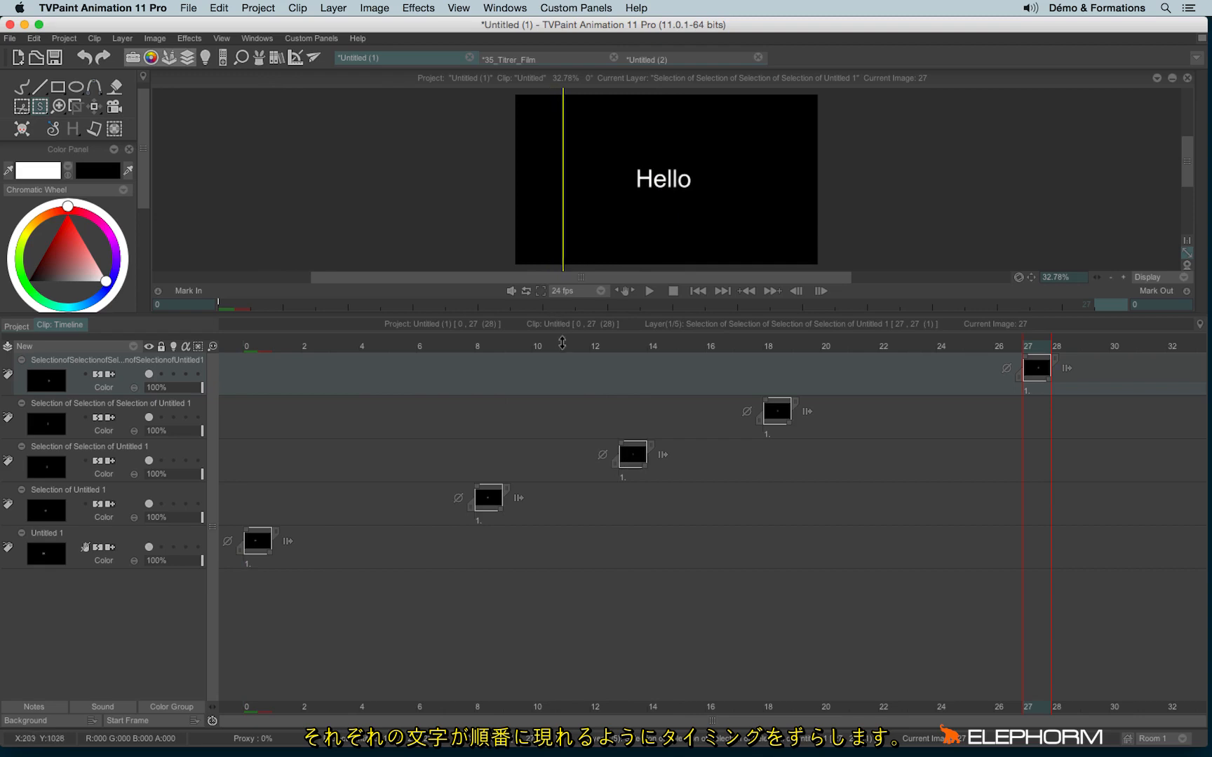
left_click_drag(250, 345, 1052, 375)
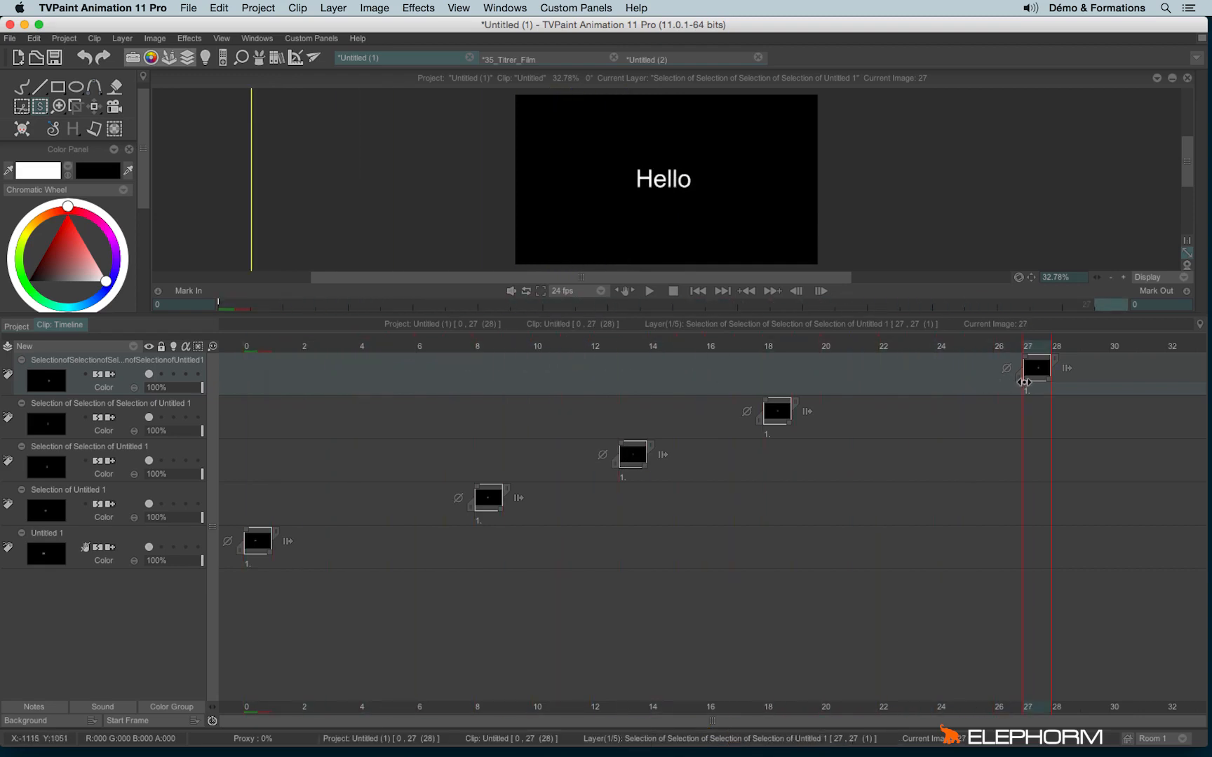
Switch to the 35_Titrer_Film project, scrub the "GAME OVER" clip to examine its cursor frames and letter timing, and hide the timeline
left_click(536, 60)
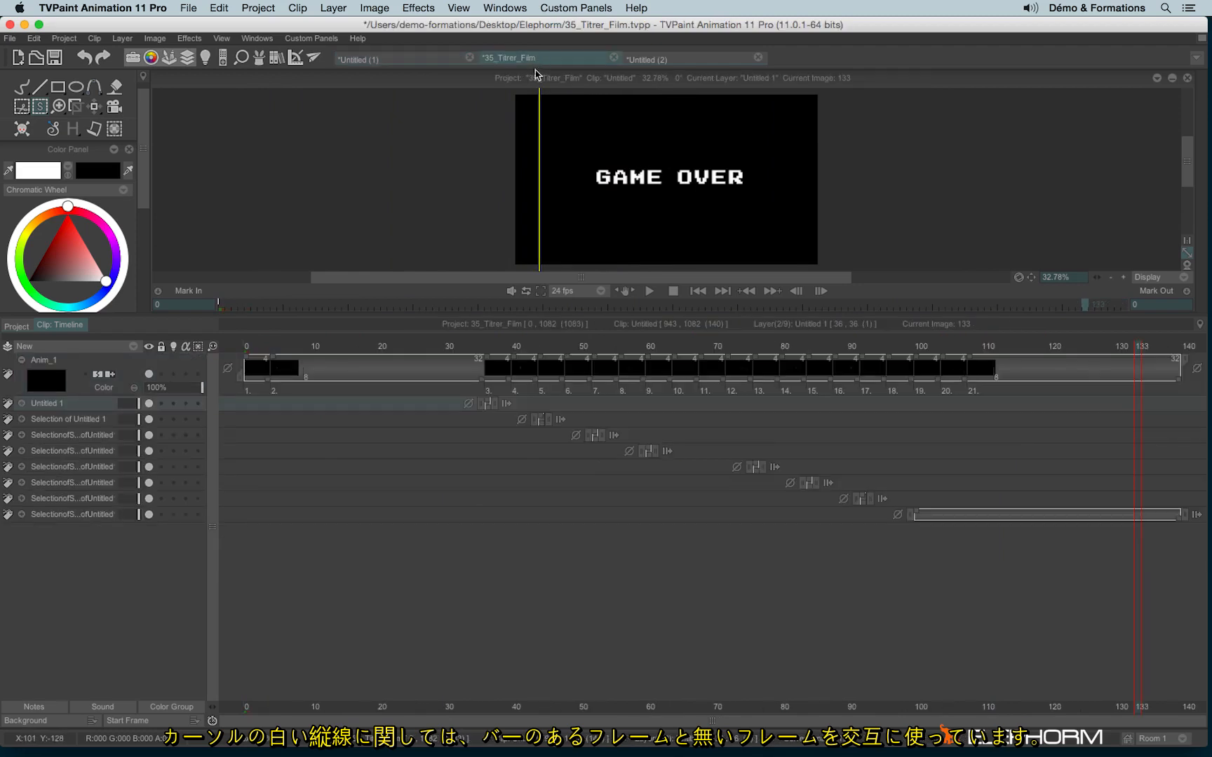
left_click(256, 376)
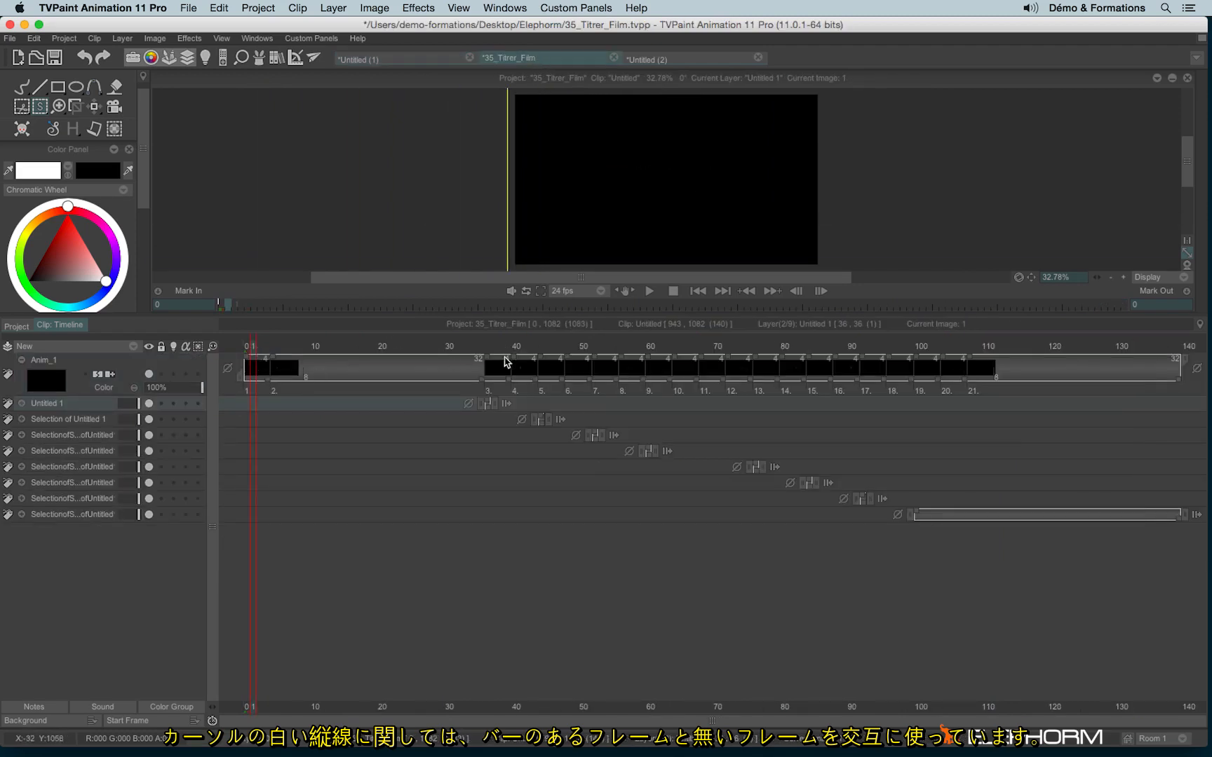
left_click(542, 348)
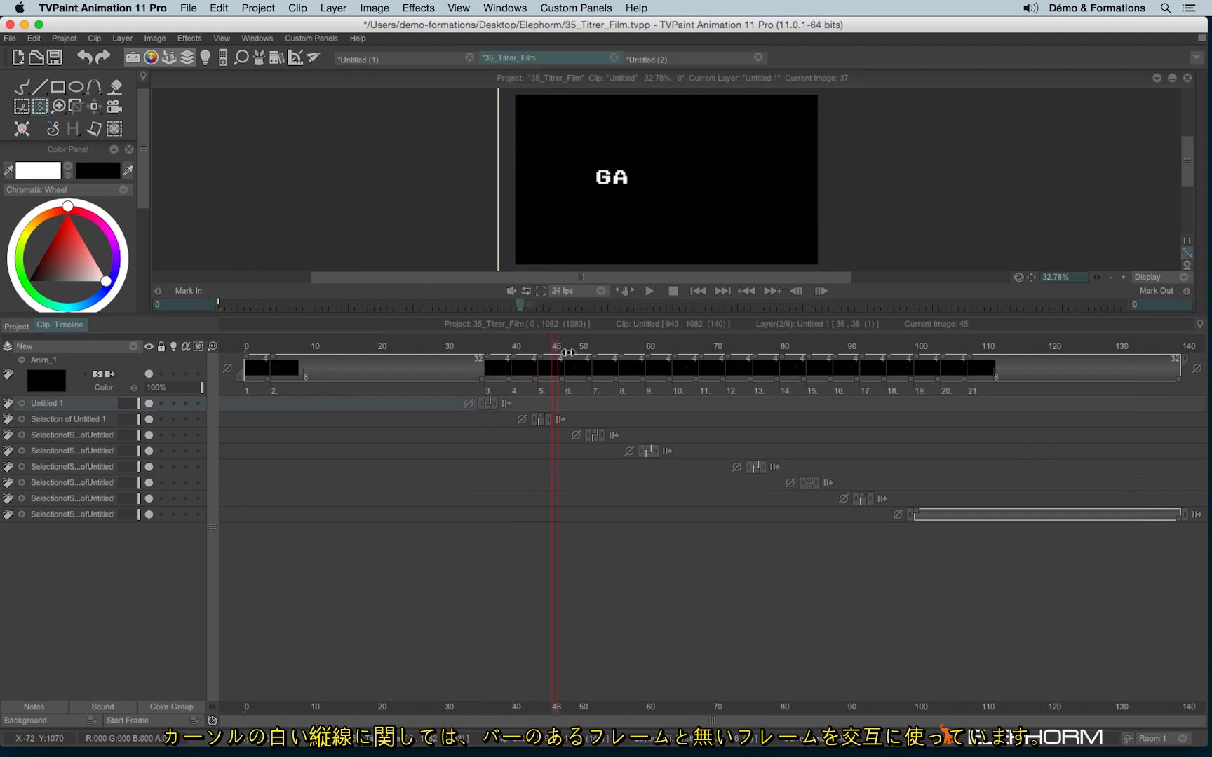
left_click_drag(568, 352, 617, 350)
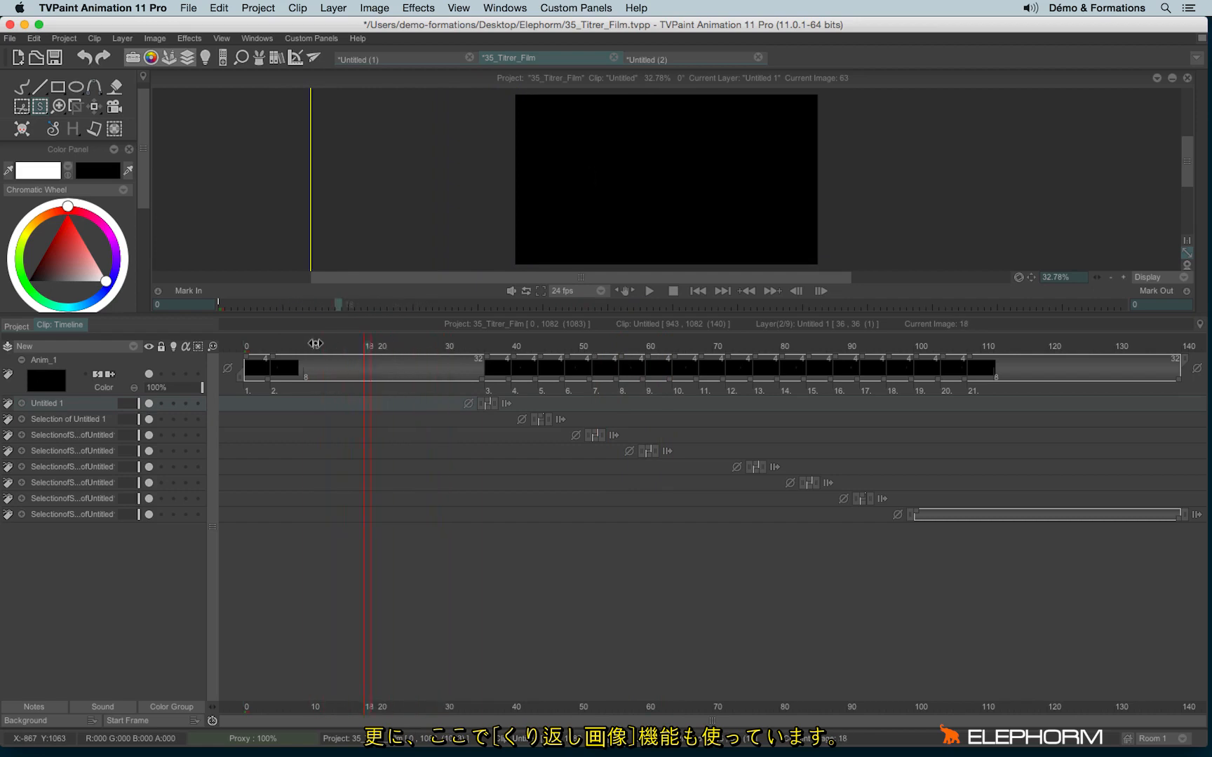
left_click(428, 367)
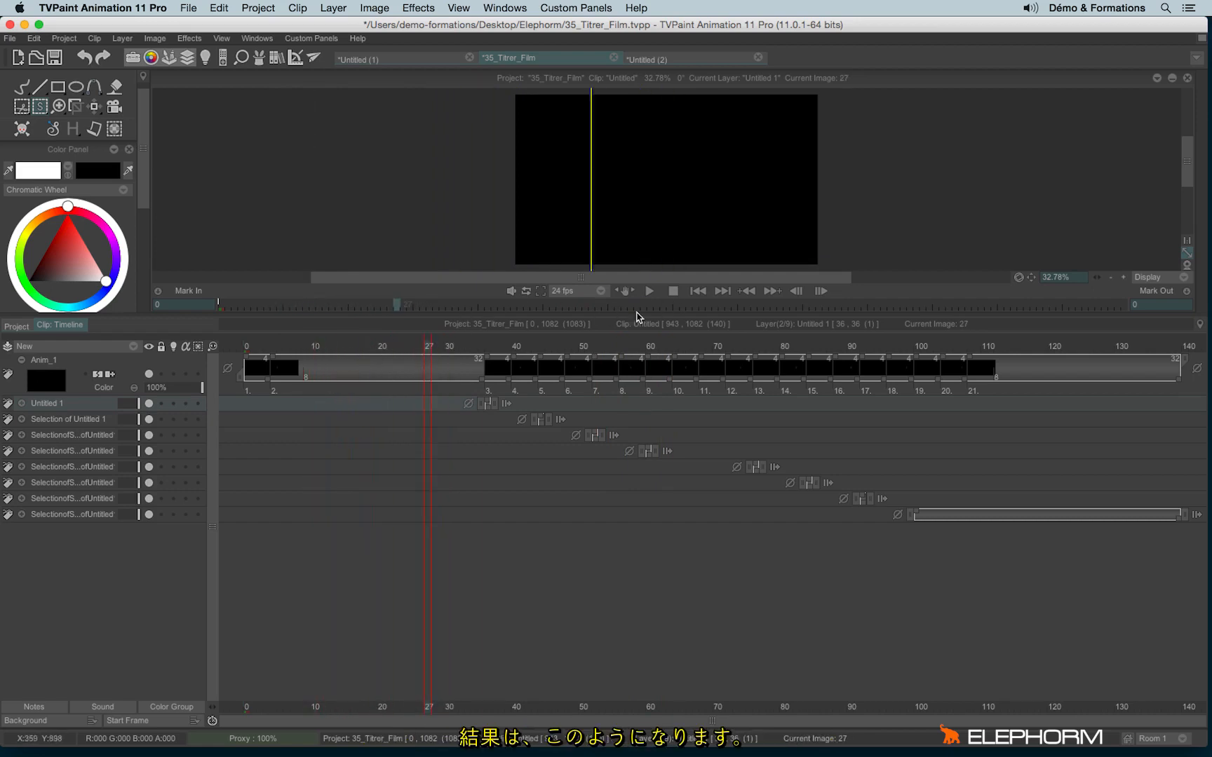
left_click(187, 57)
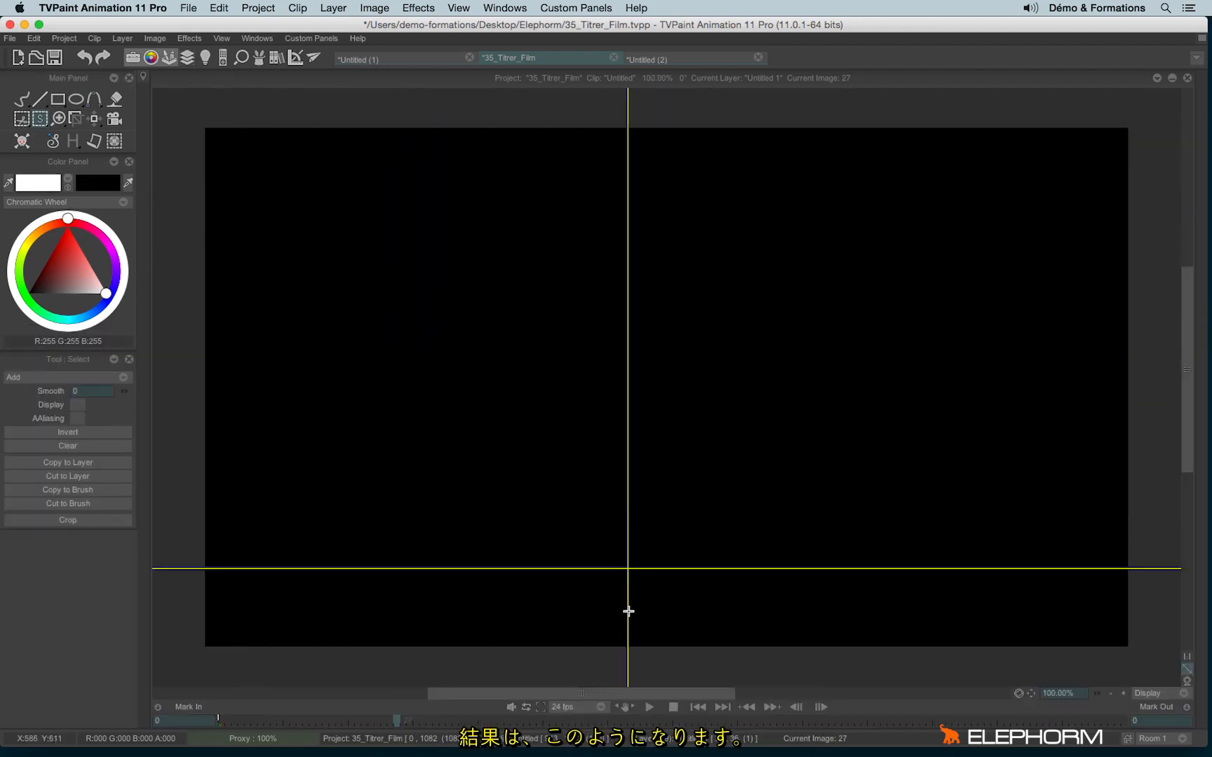